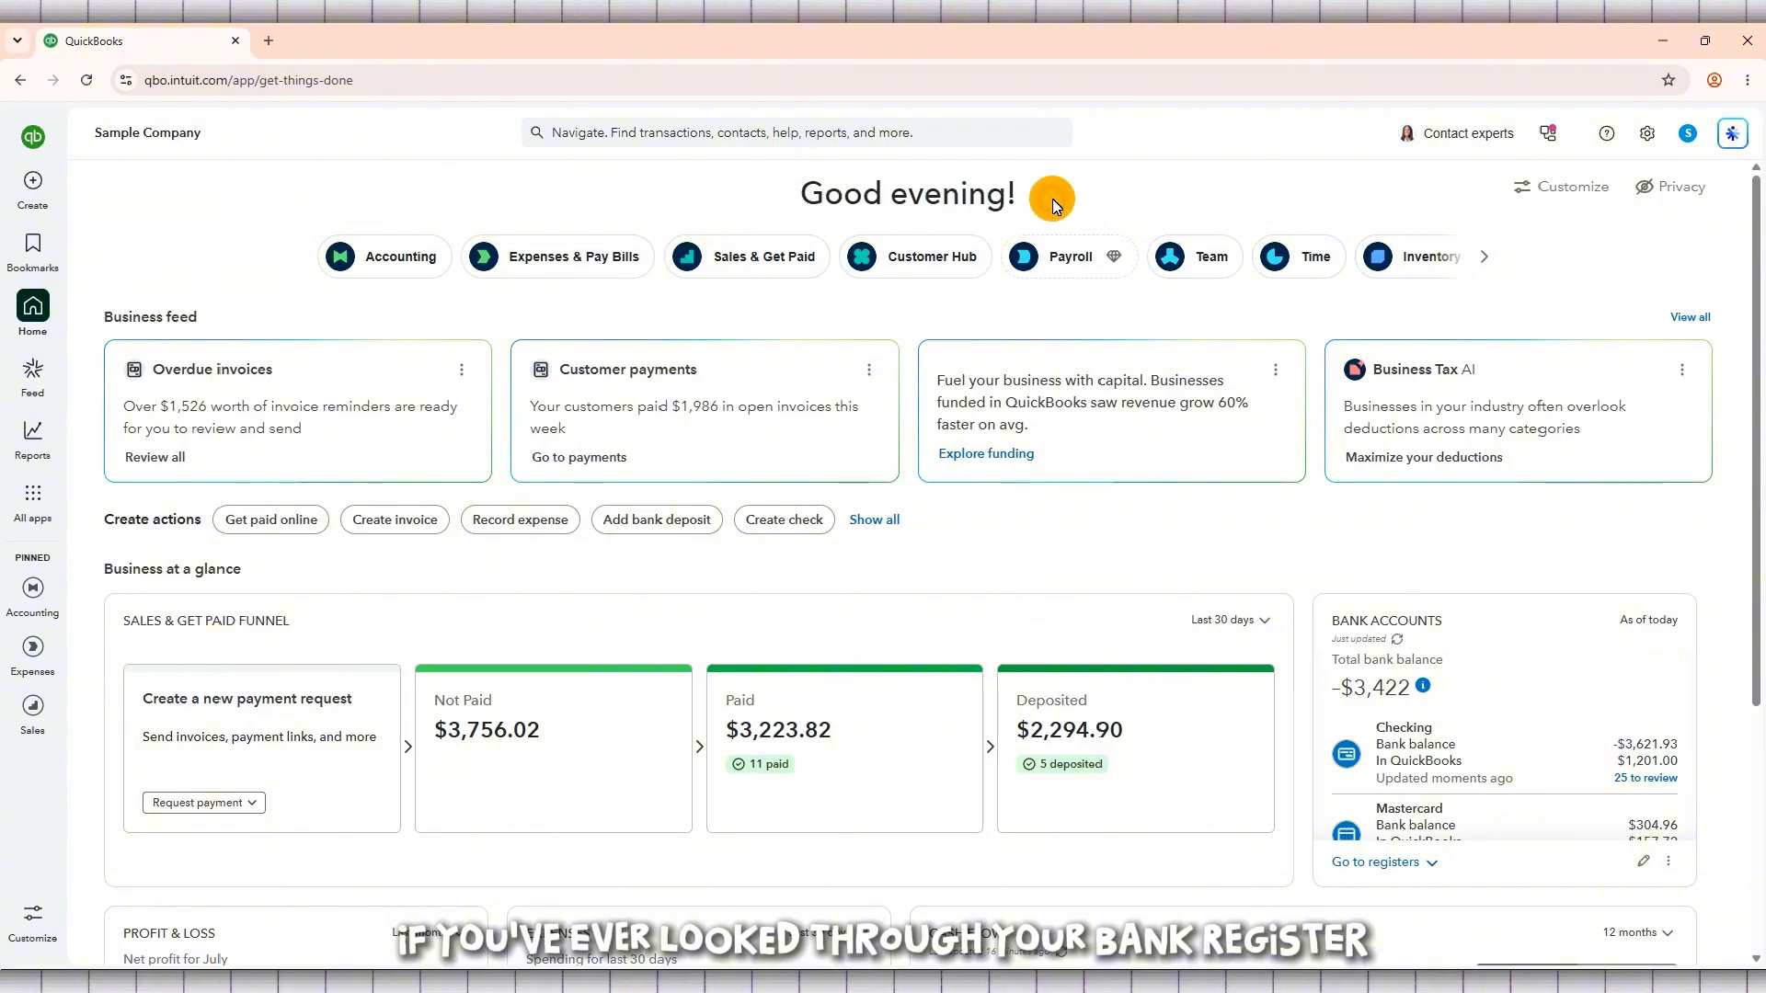
pyautogui.moveTo(1053, 198); pyautogui.dragTo(810, 204)
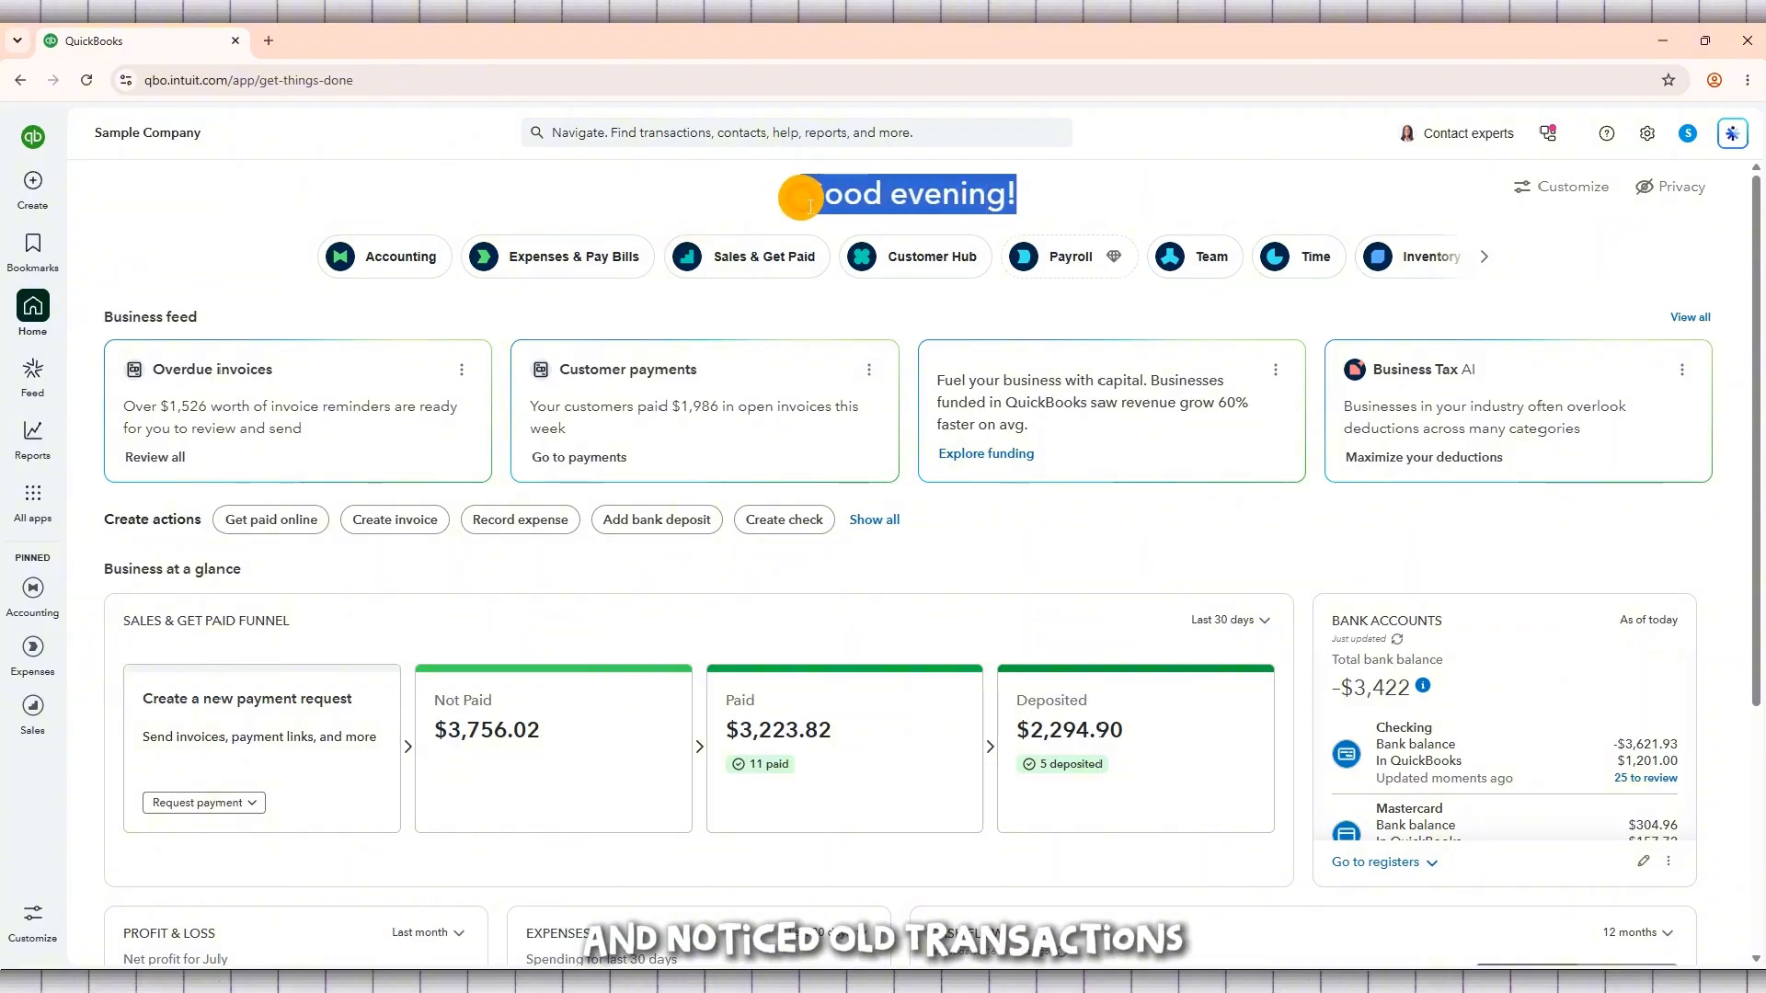
pyautogui.click(1101, 195)
pyautogui.scroll(-1, 307, 280)
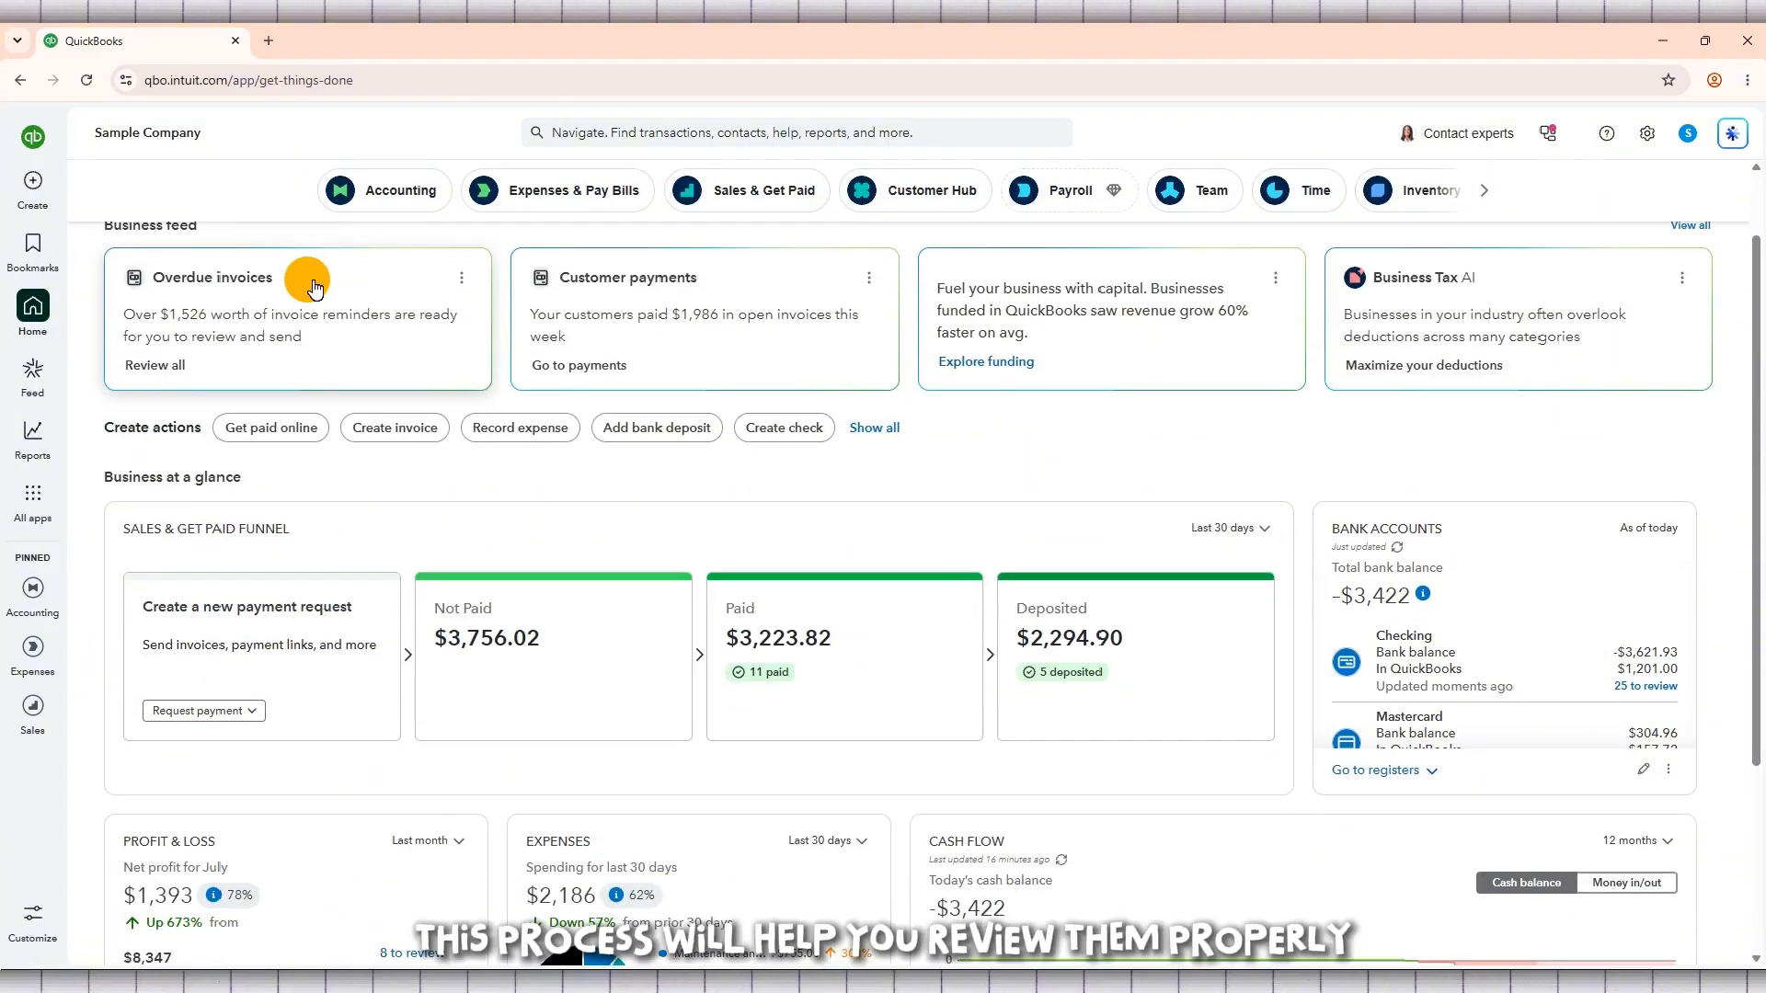
pyautogui.scroll(-1, 986, 444)
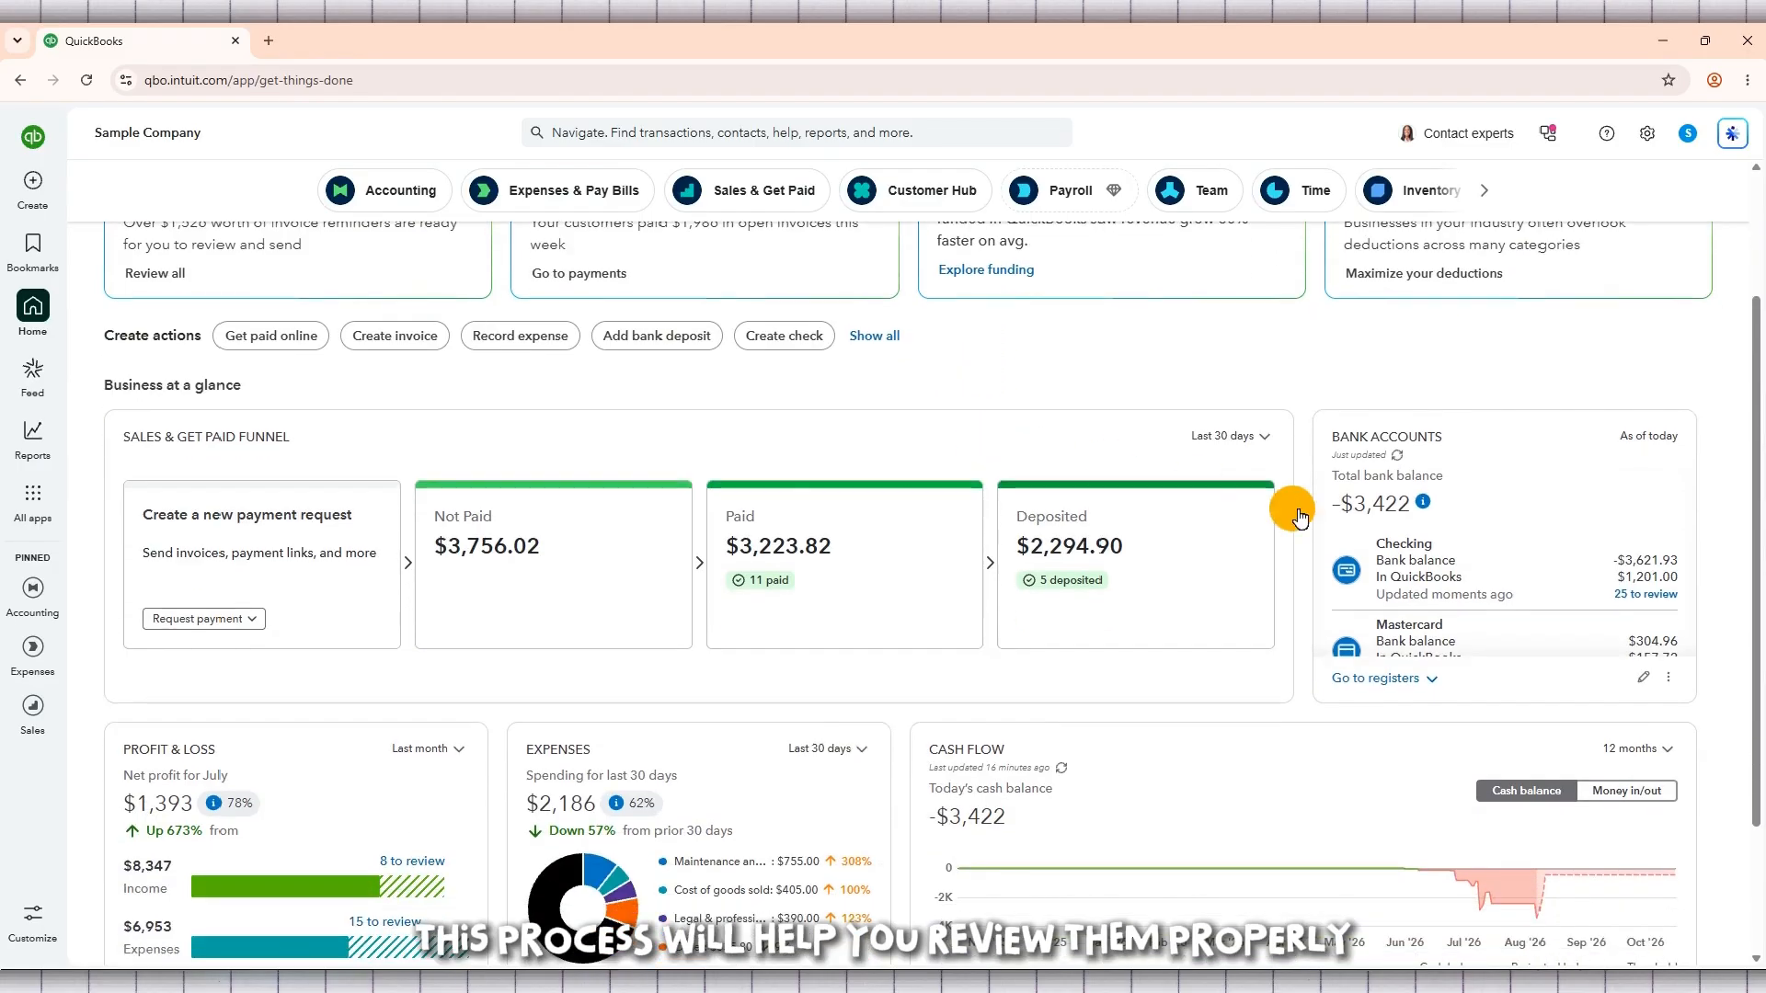
pyautogui.scroll(-1, 1628, 550)
pyautogui.scroll(-2, 1629, 550)
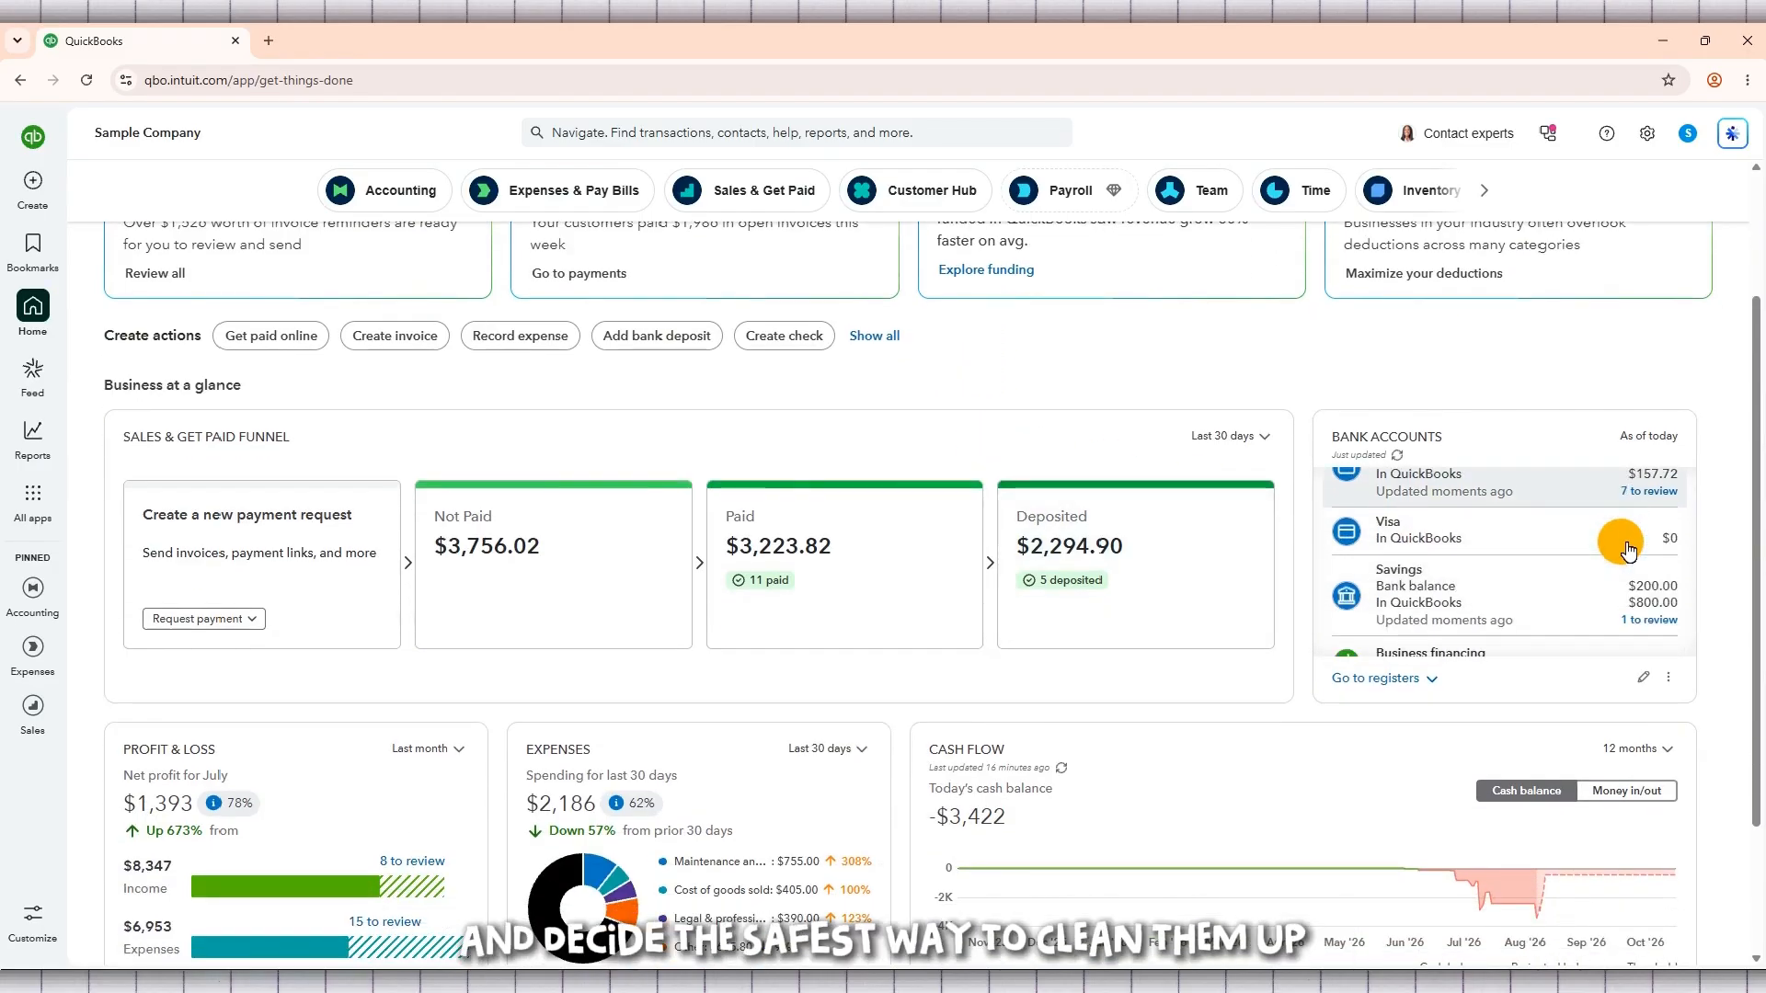
pyautogui.scroll(-2, 1738, 547)
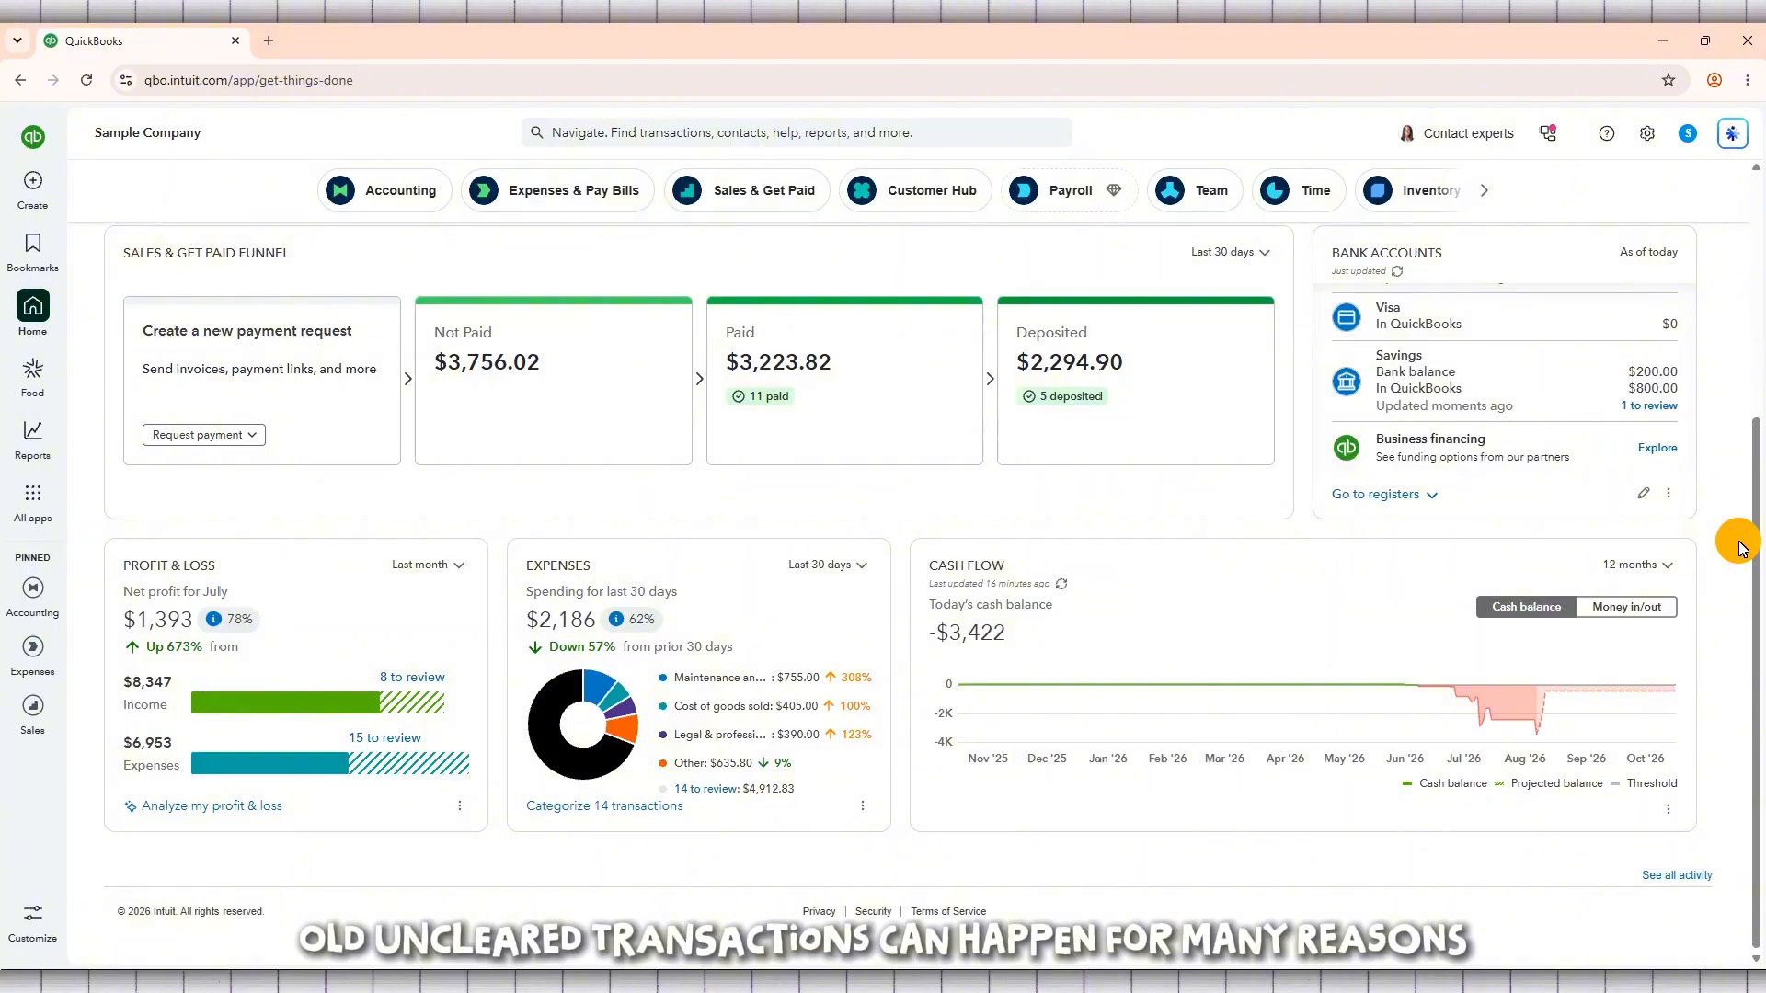
pyautogui.scroll(4, 1739, 548)
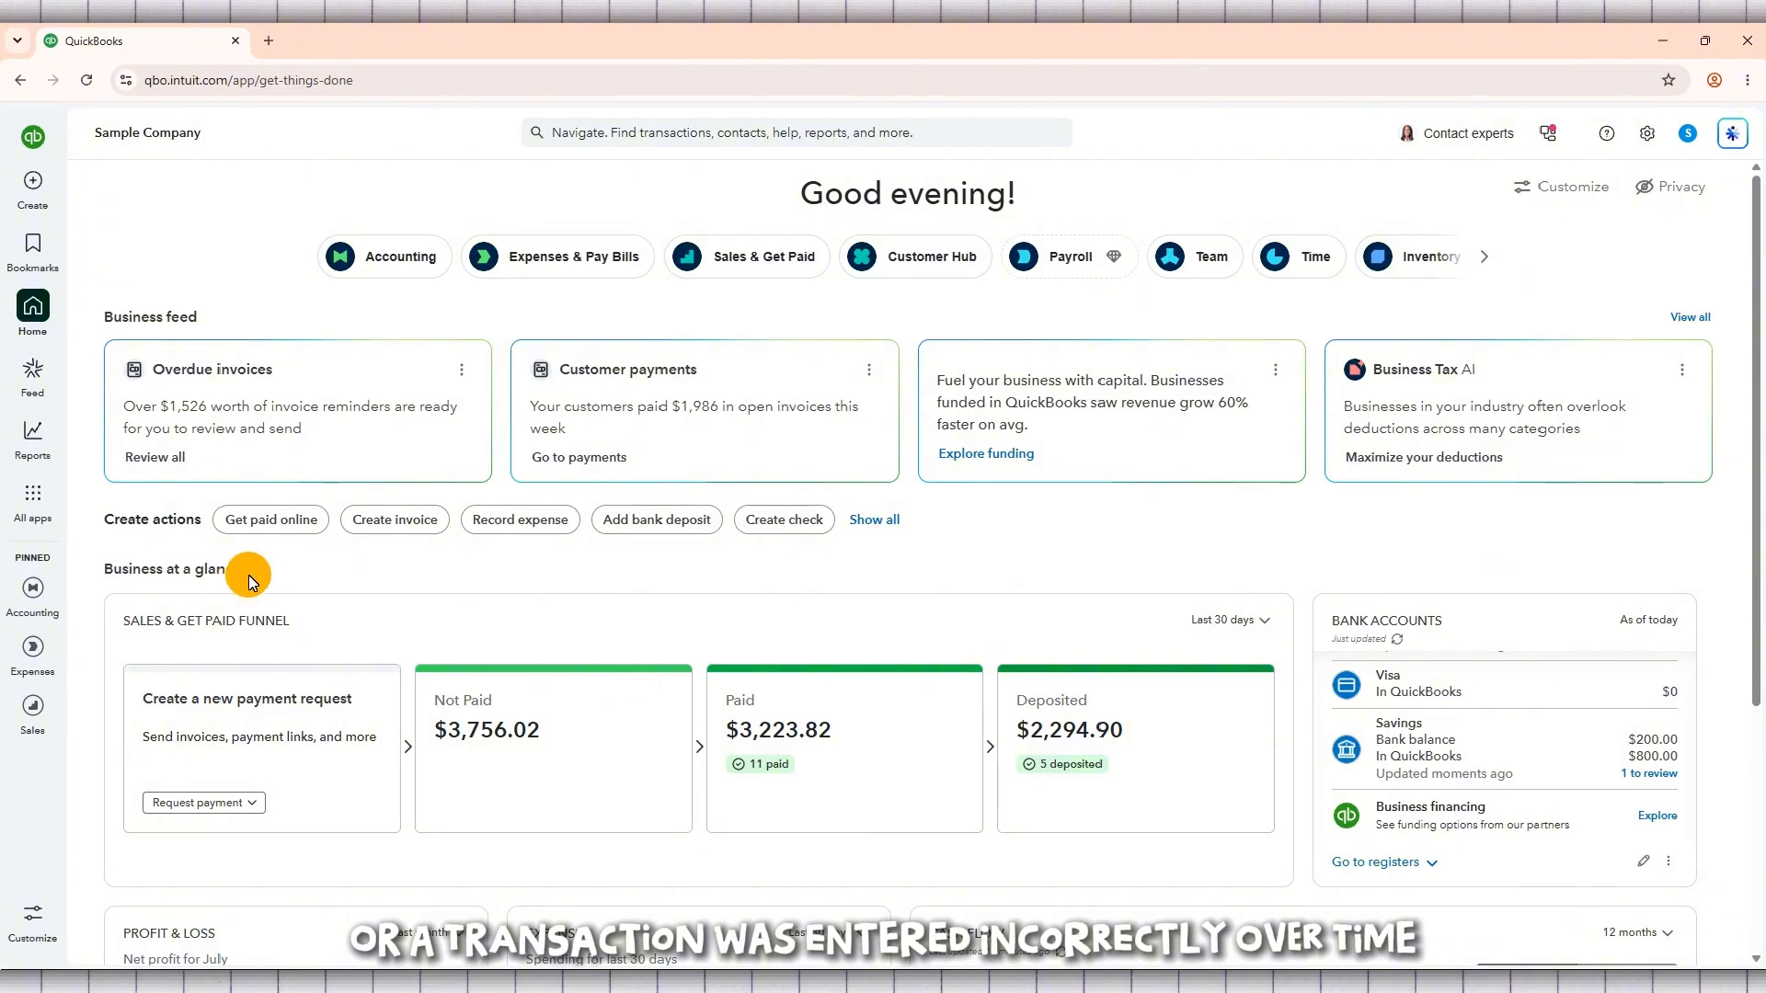
pyautogui.moveTo(250, 571); pyautogui.dragTo(106, 569)
pyautogui.tripleClick(152, 569)
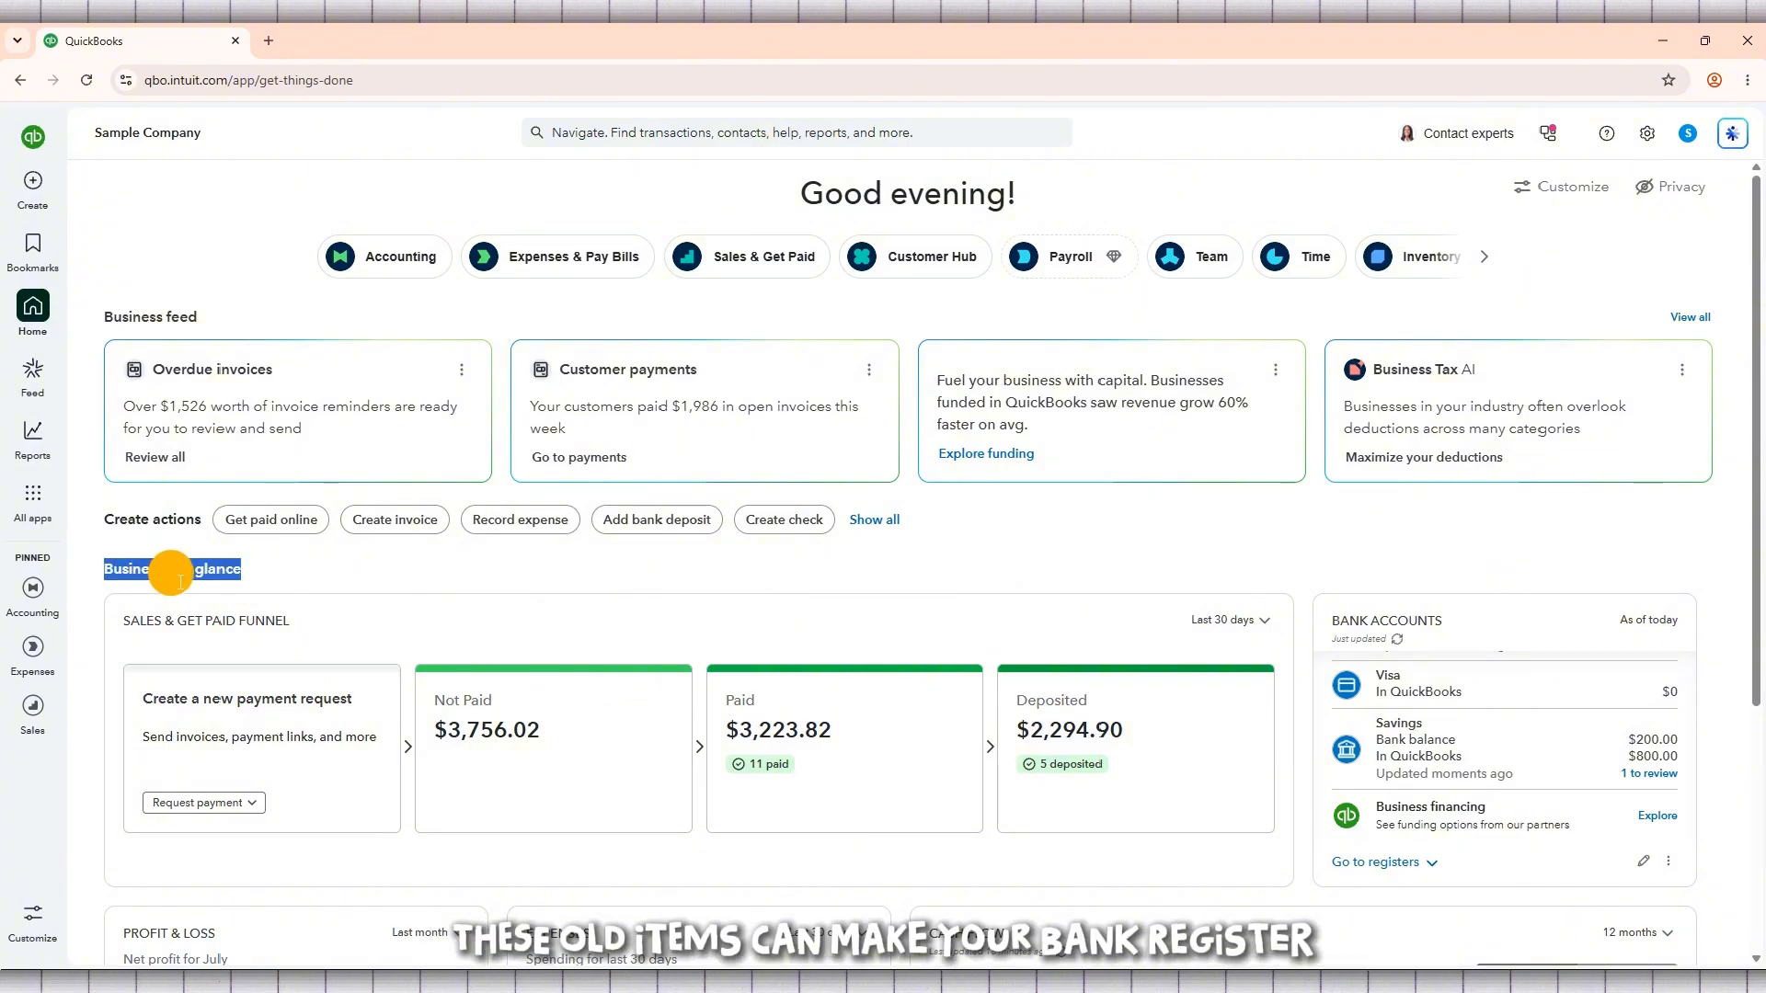
pyautogui.click(288, 576)
pyautogui.scroll(-4, 1024, 574)
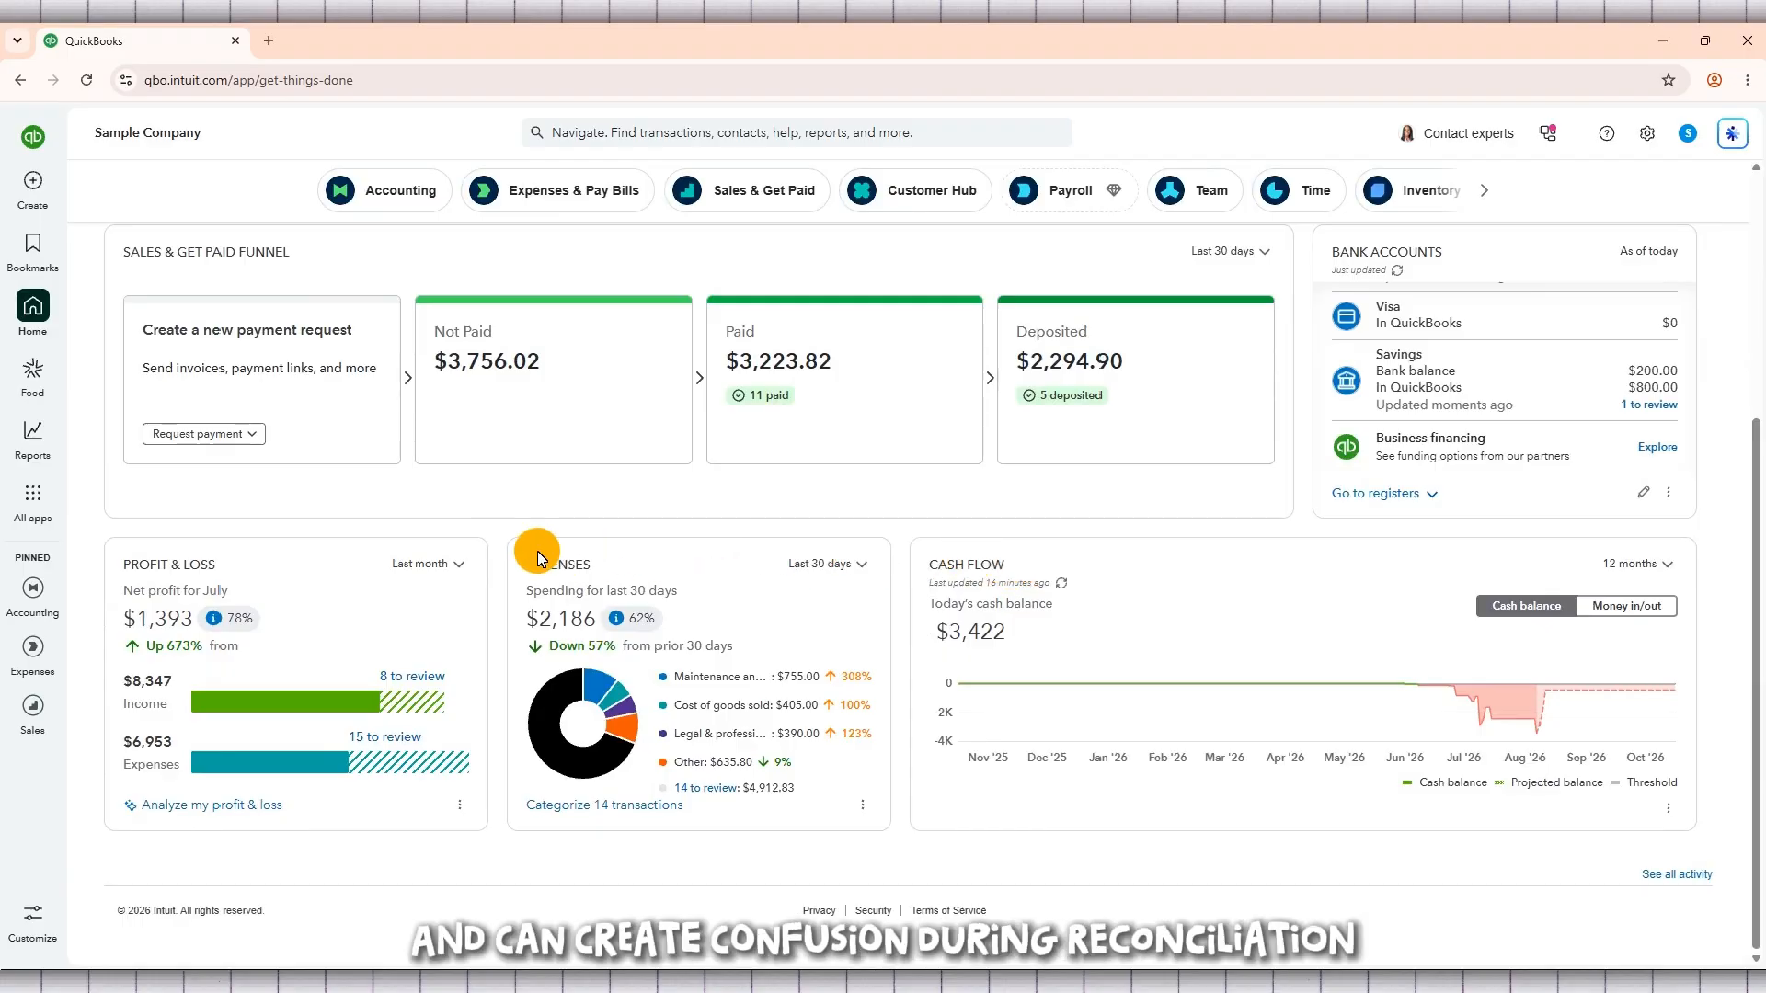
pyautogui.scroll(3, 528, 549)
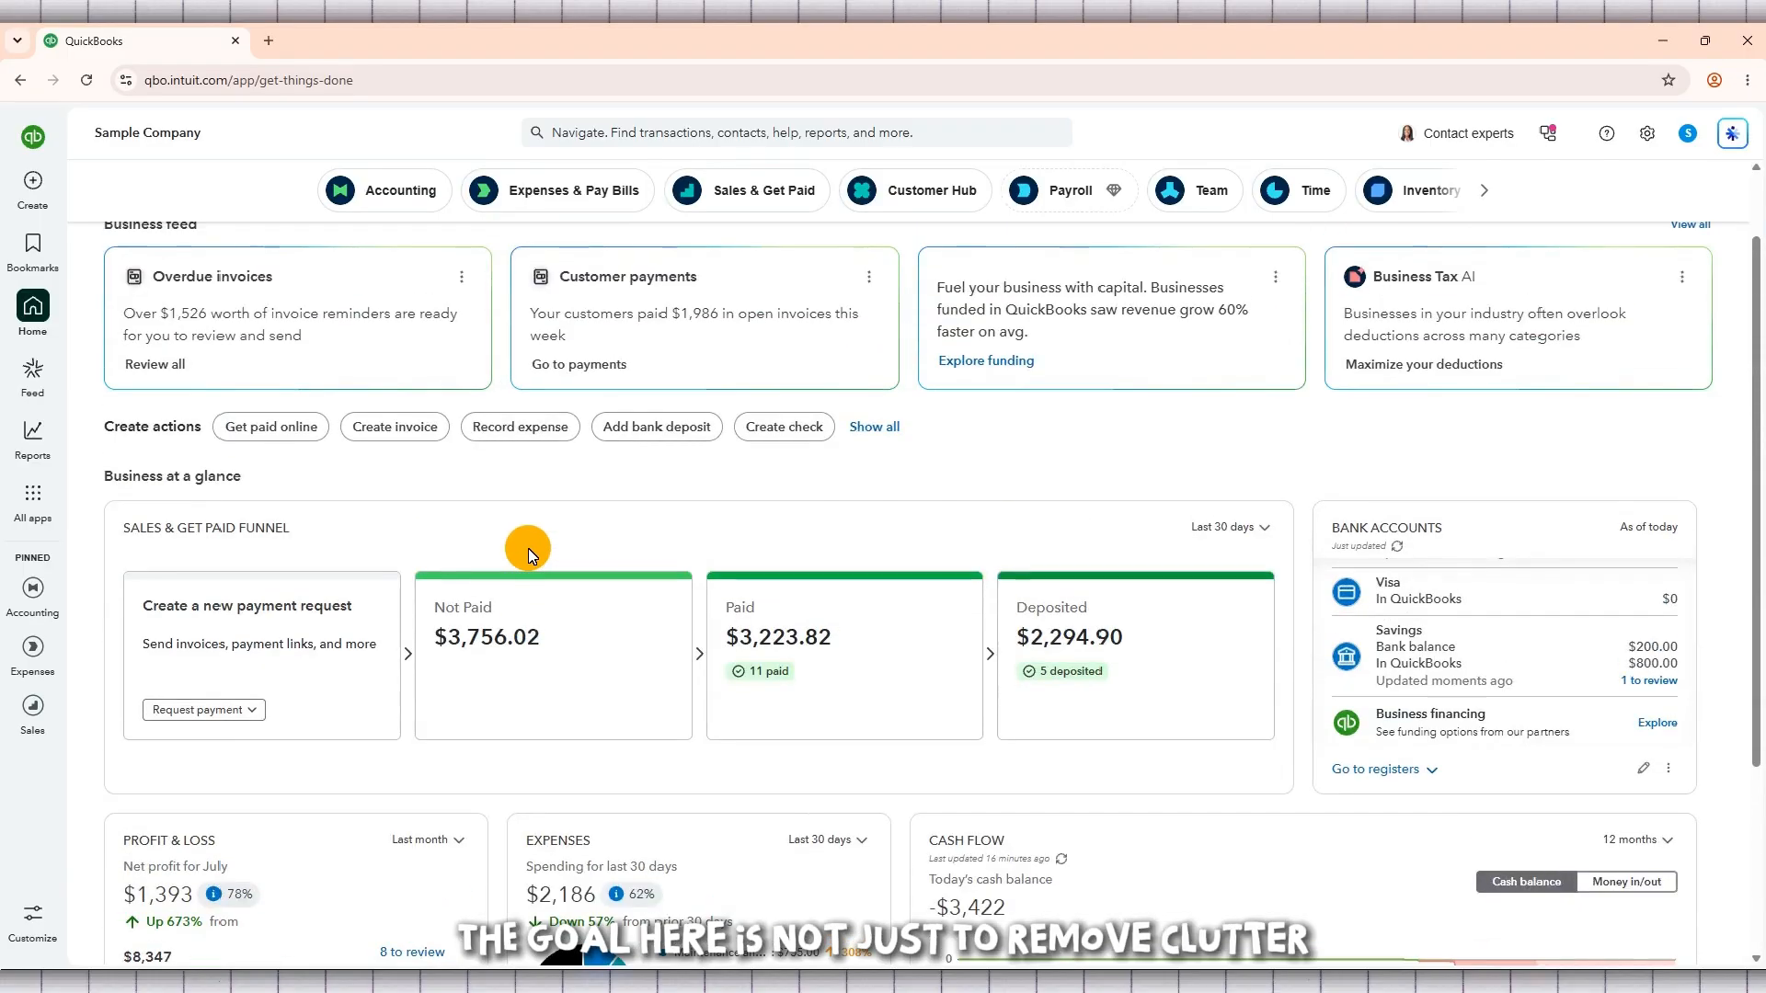
pyautogui.scroll(1, 528, 548)
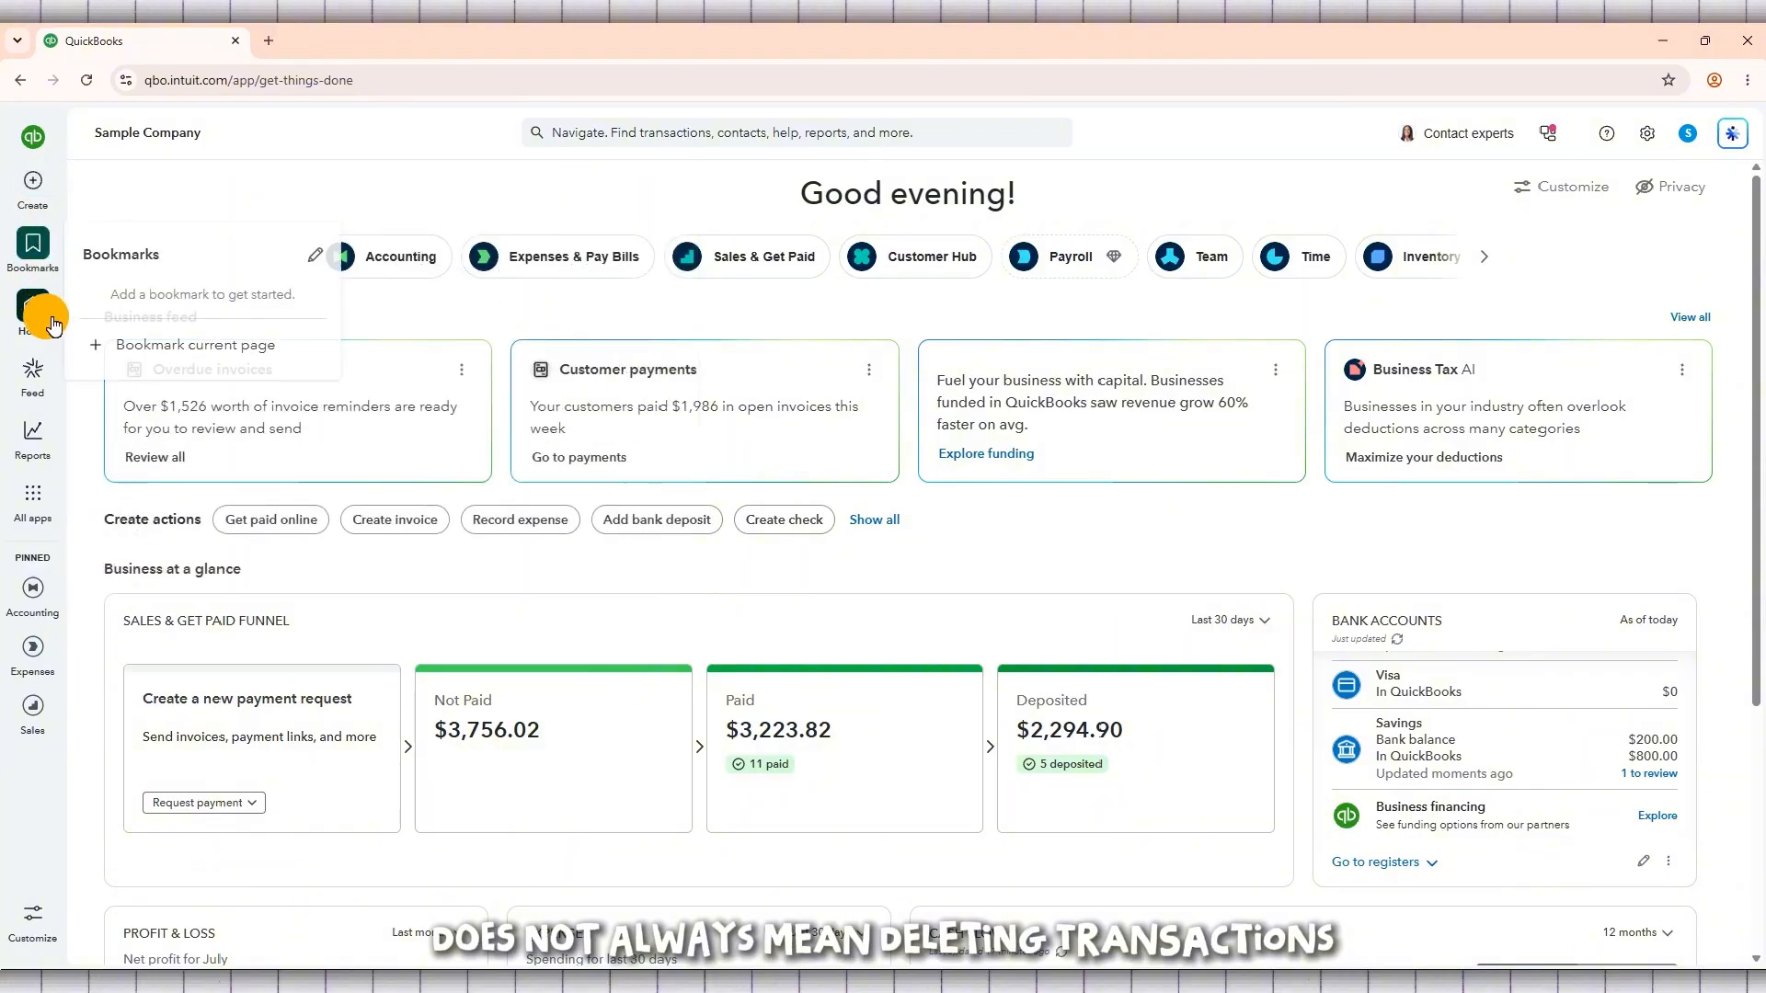
pyautogui.moveTo(38, 515)
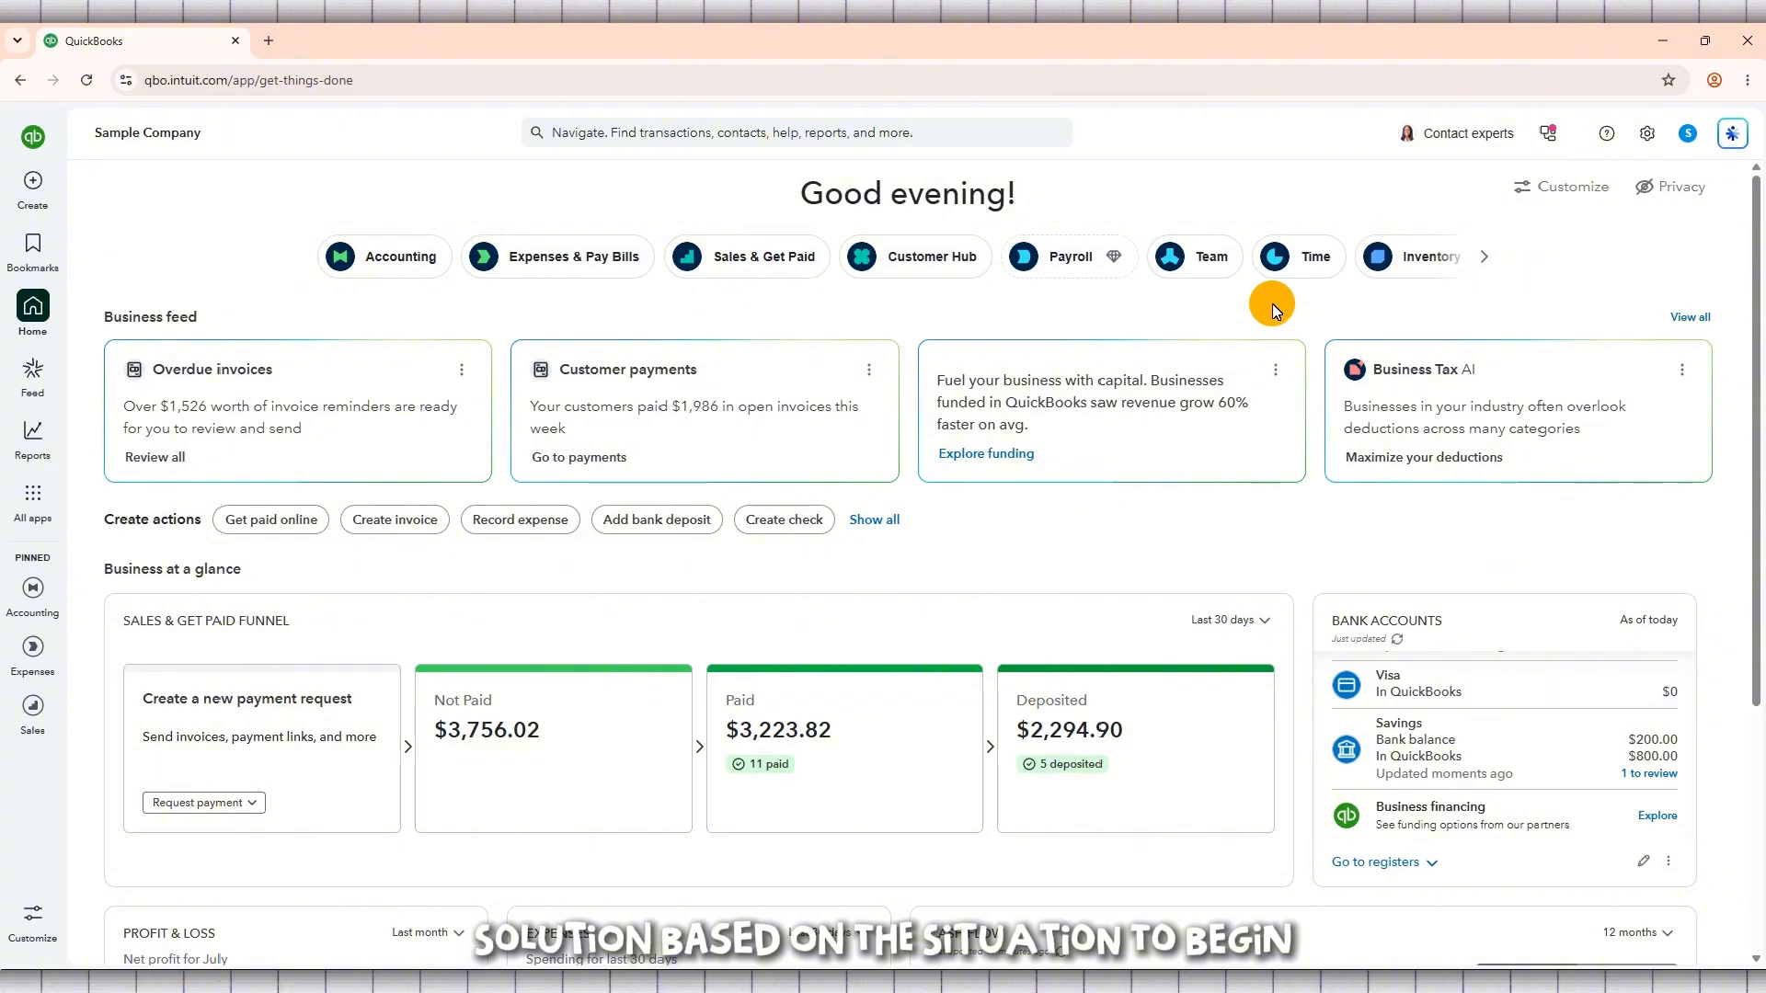
# Step: Open the Checking account's bank register from the chart of accounts and look through its transactions
pyautogui.click(1648, 135)
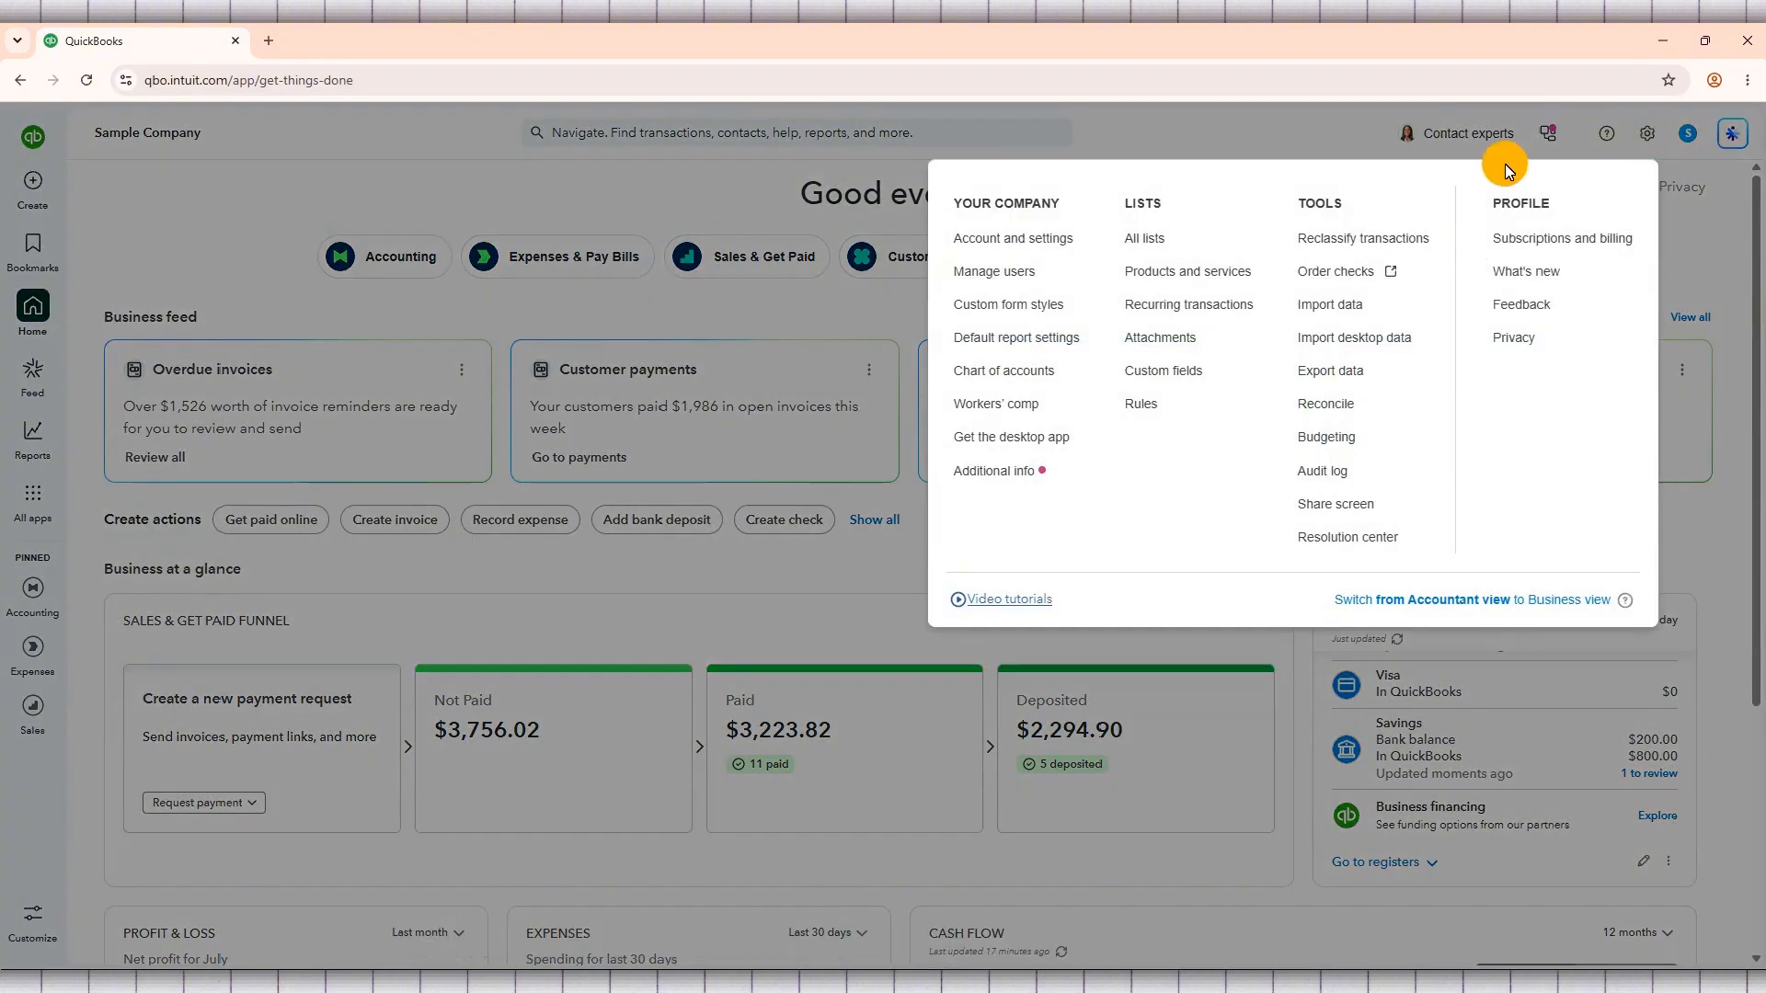
pyautogui.click(1044, 375)
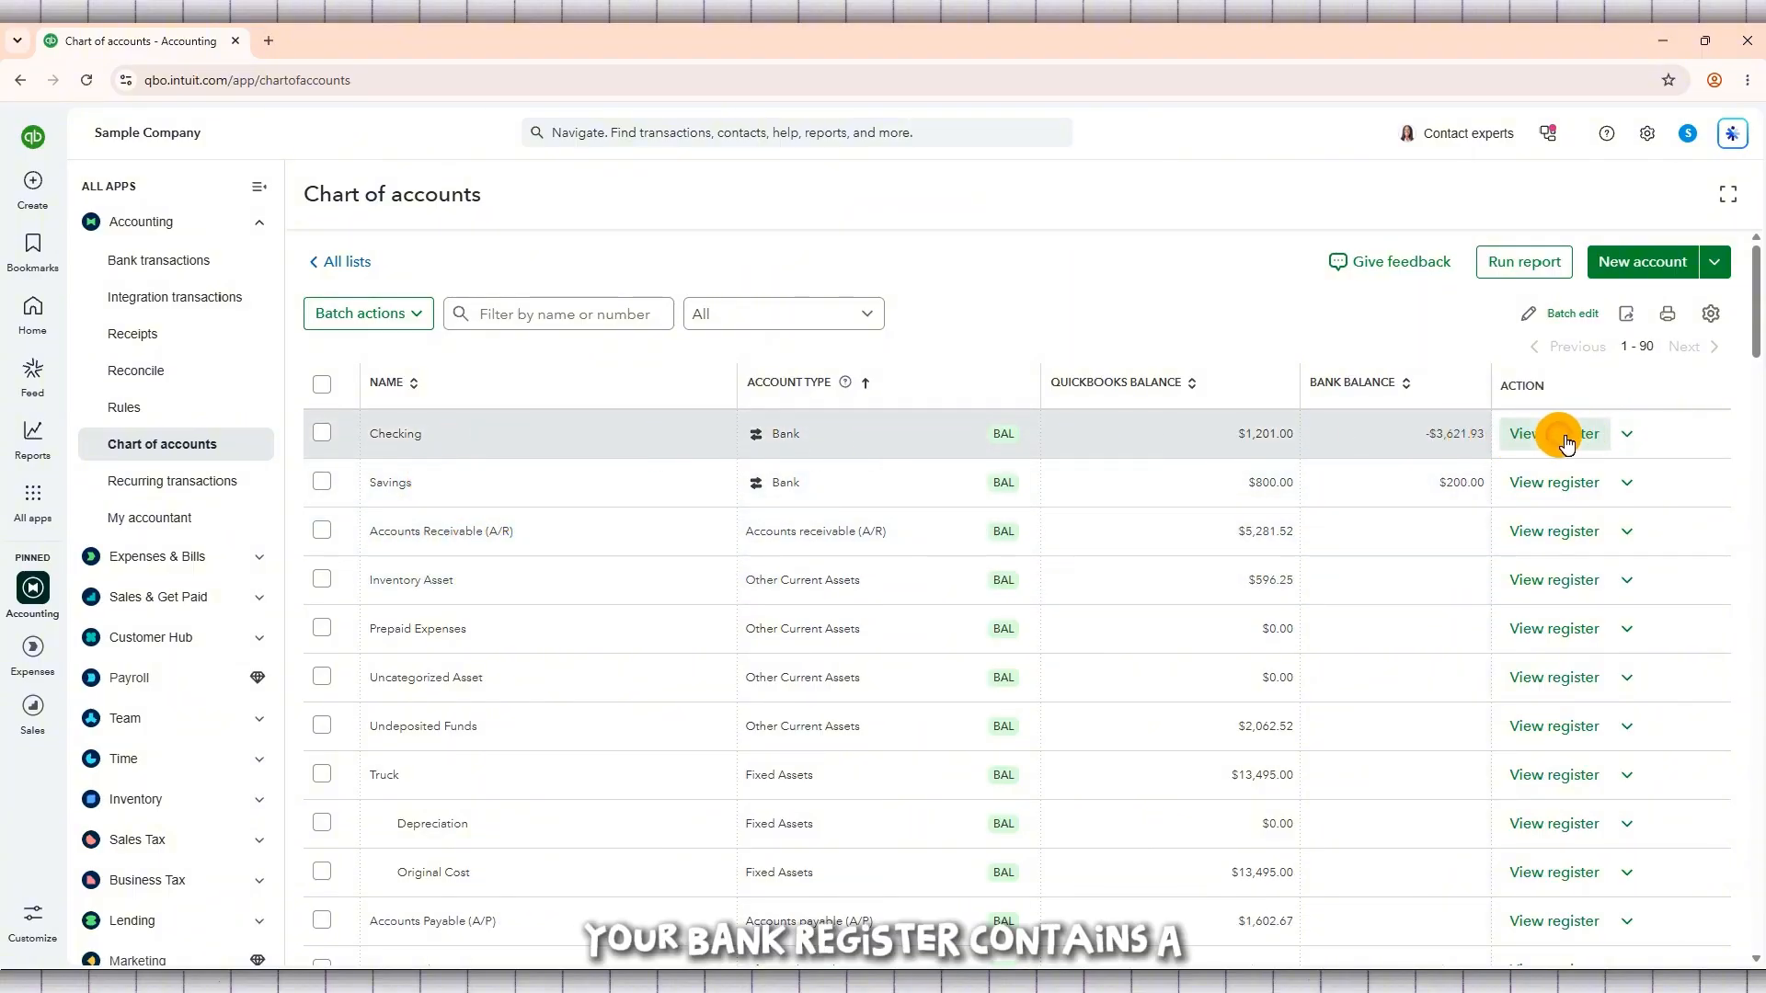
pyautogui.click(1563, 441)
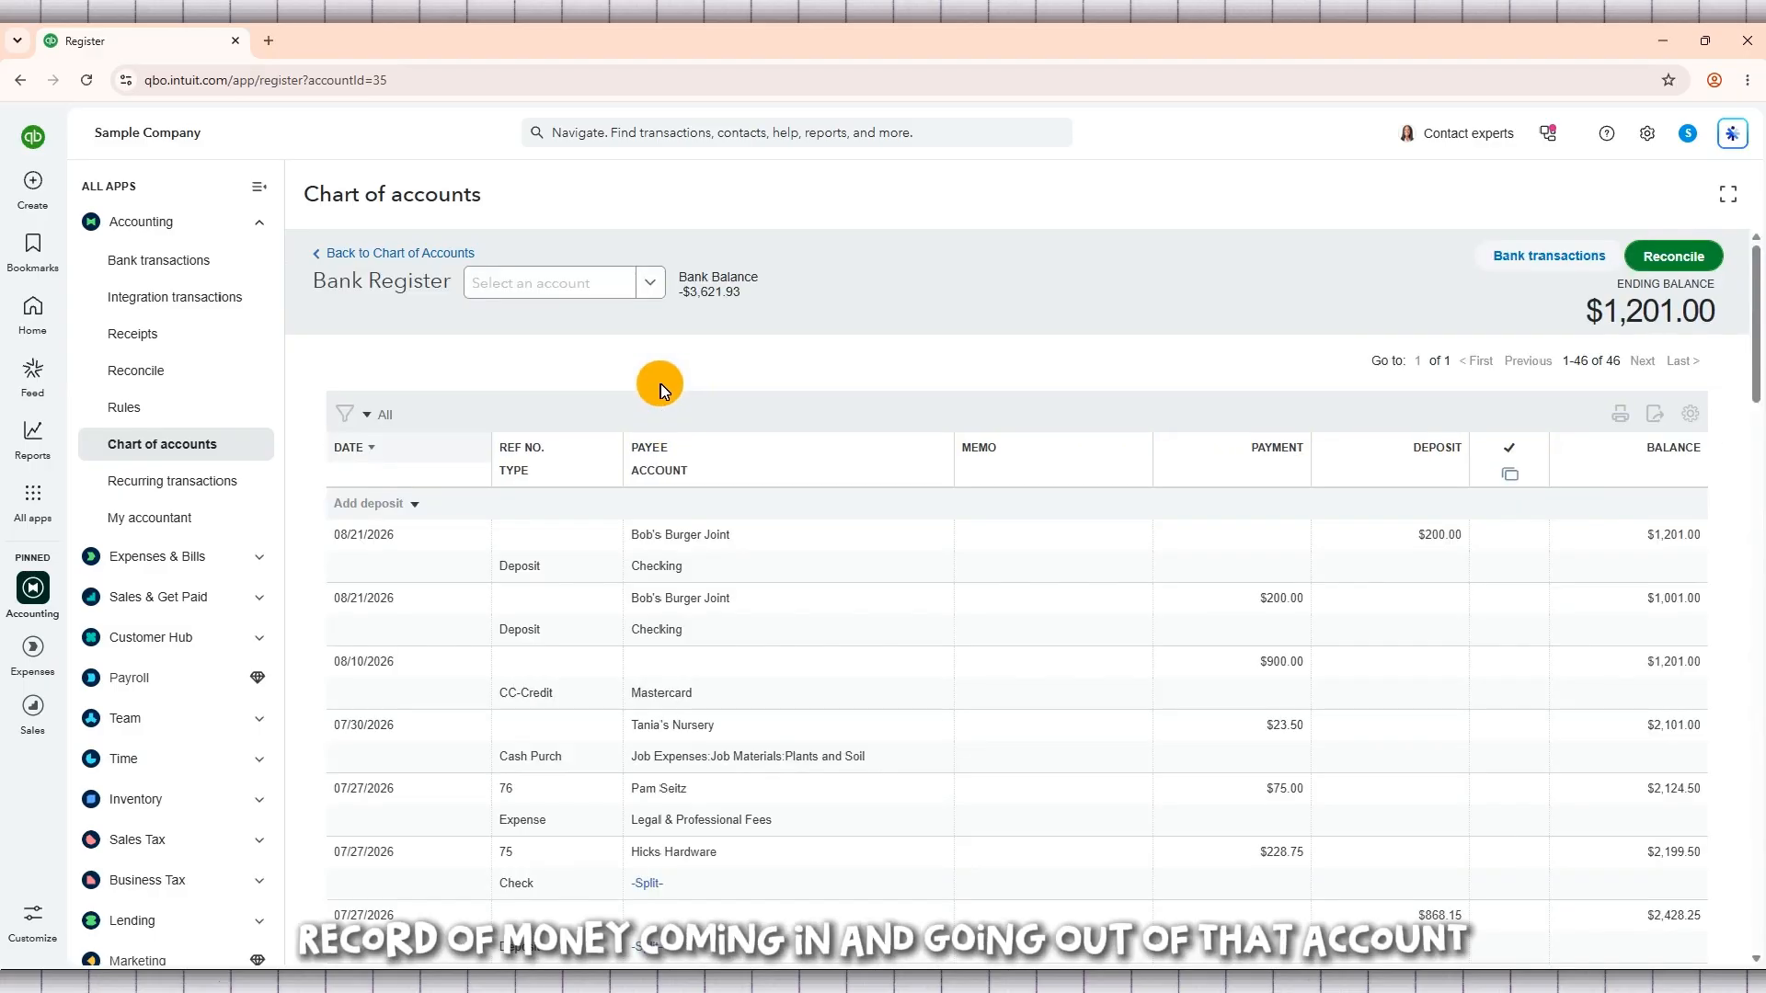
pyautogui.scroll(-3, 839, 581)
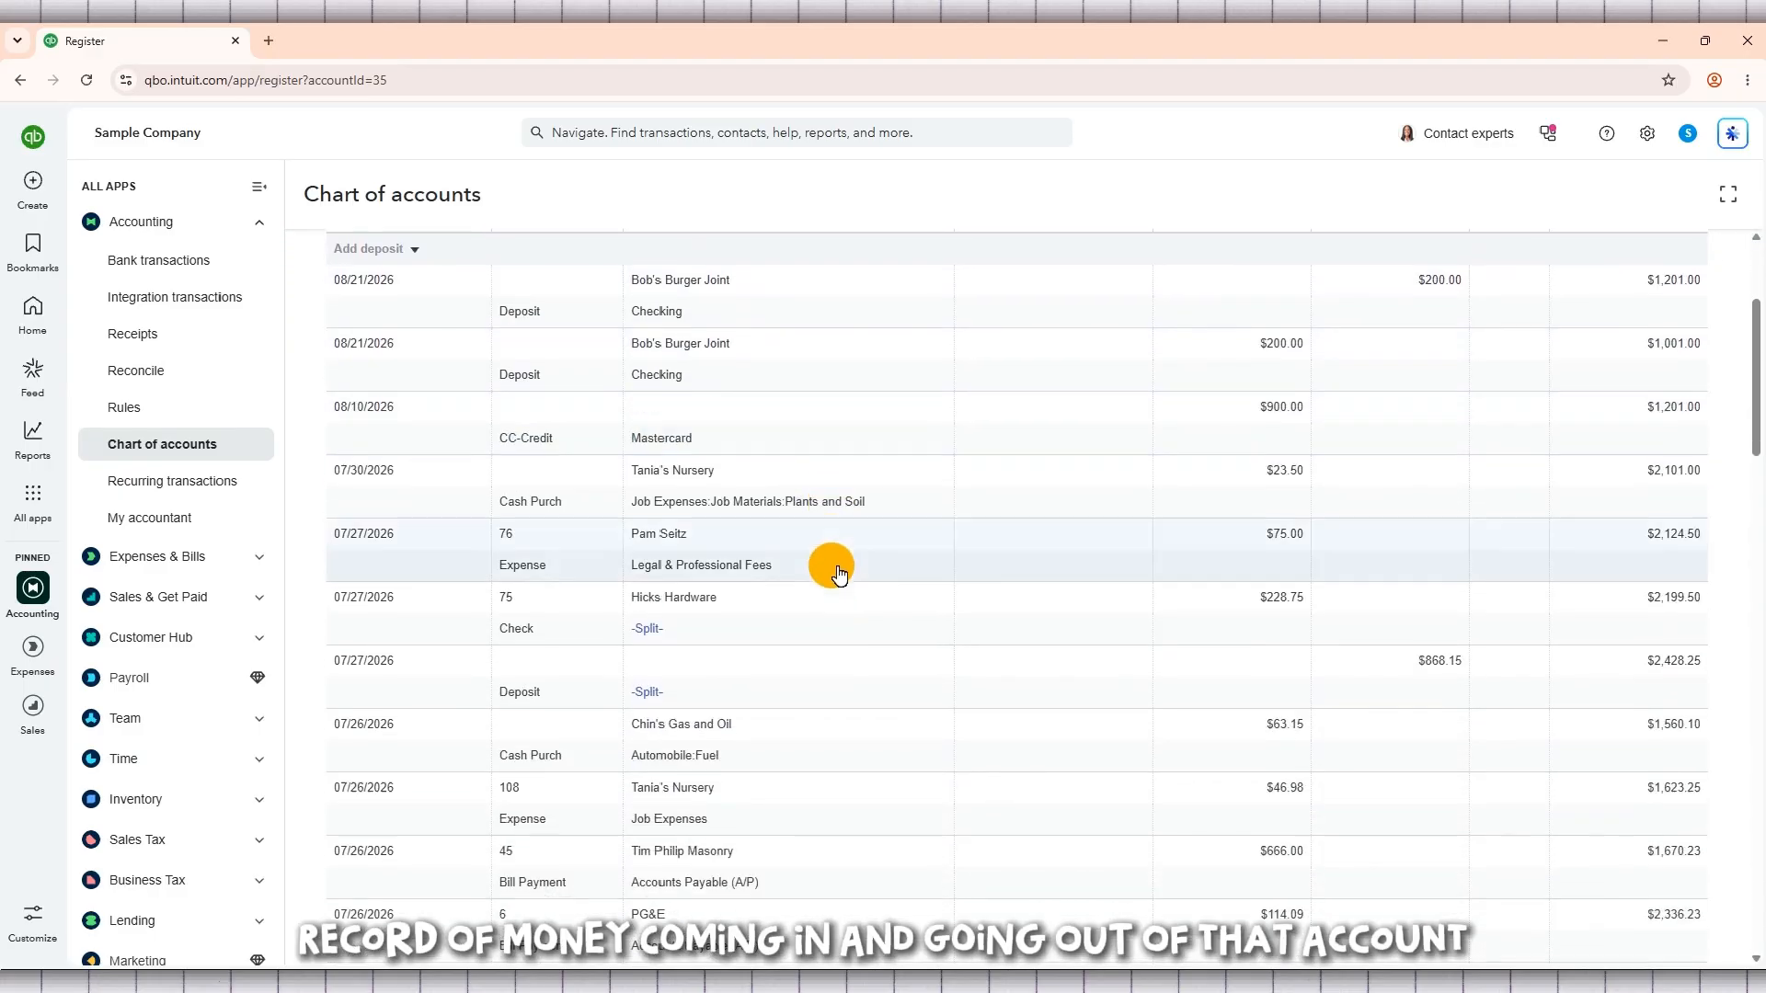
pyautogui.scroll(1, 837, 564)
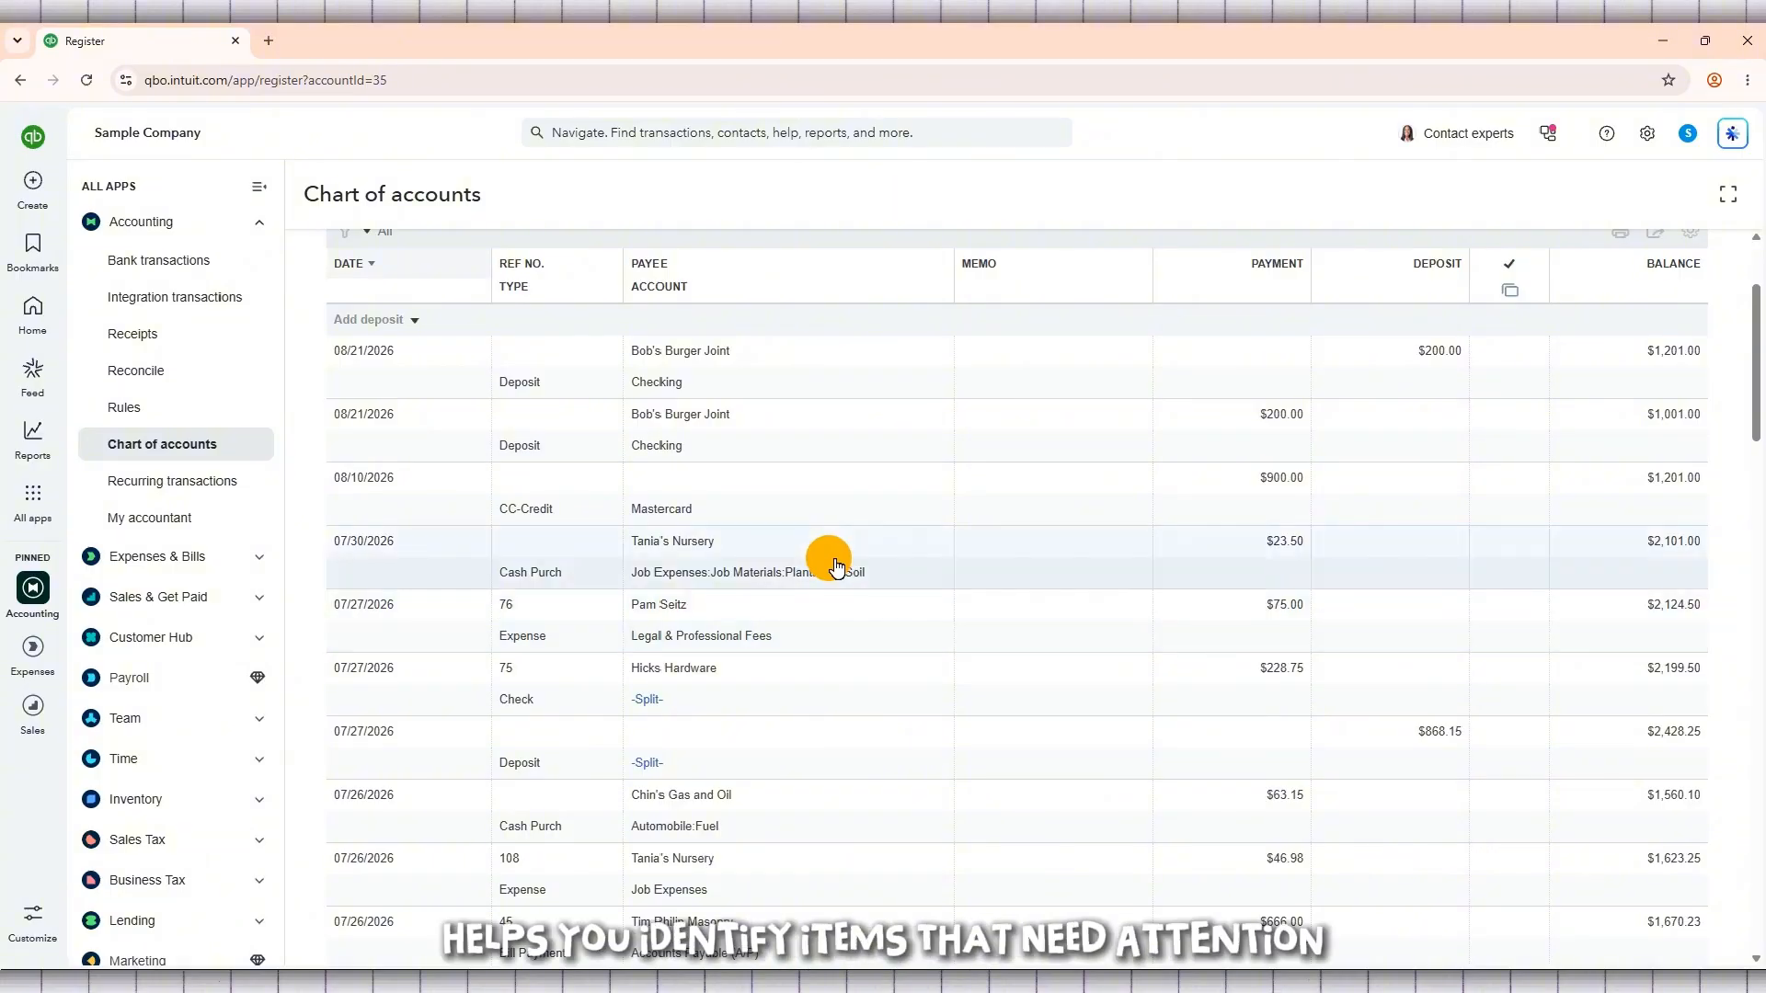
pyautogui.scroll(-6, 835, 564)
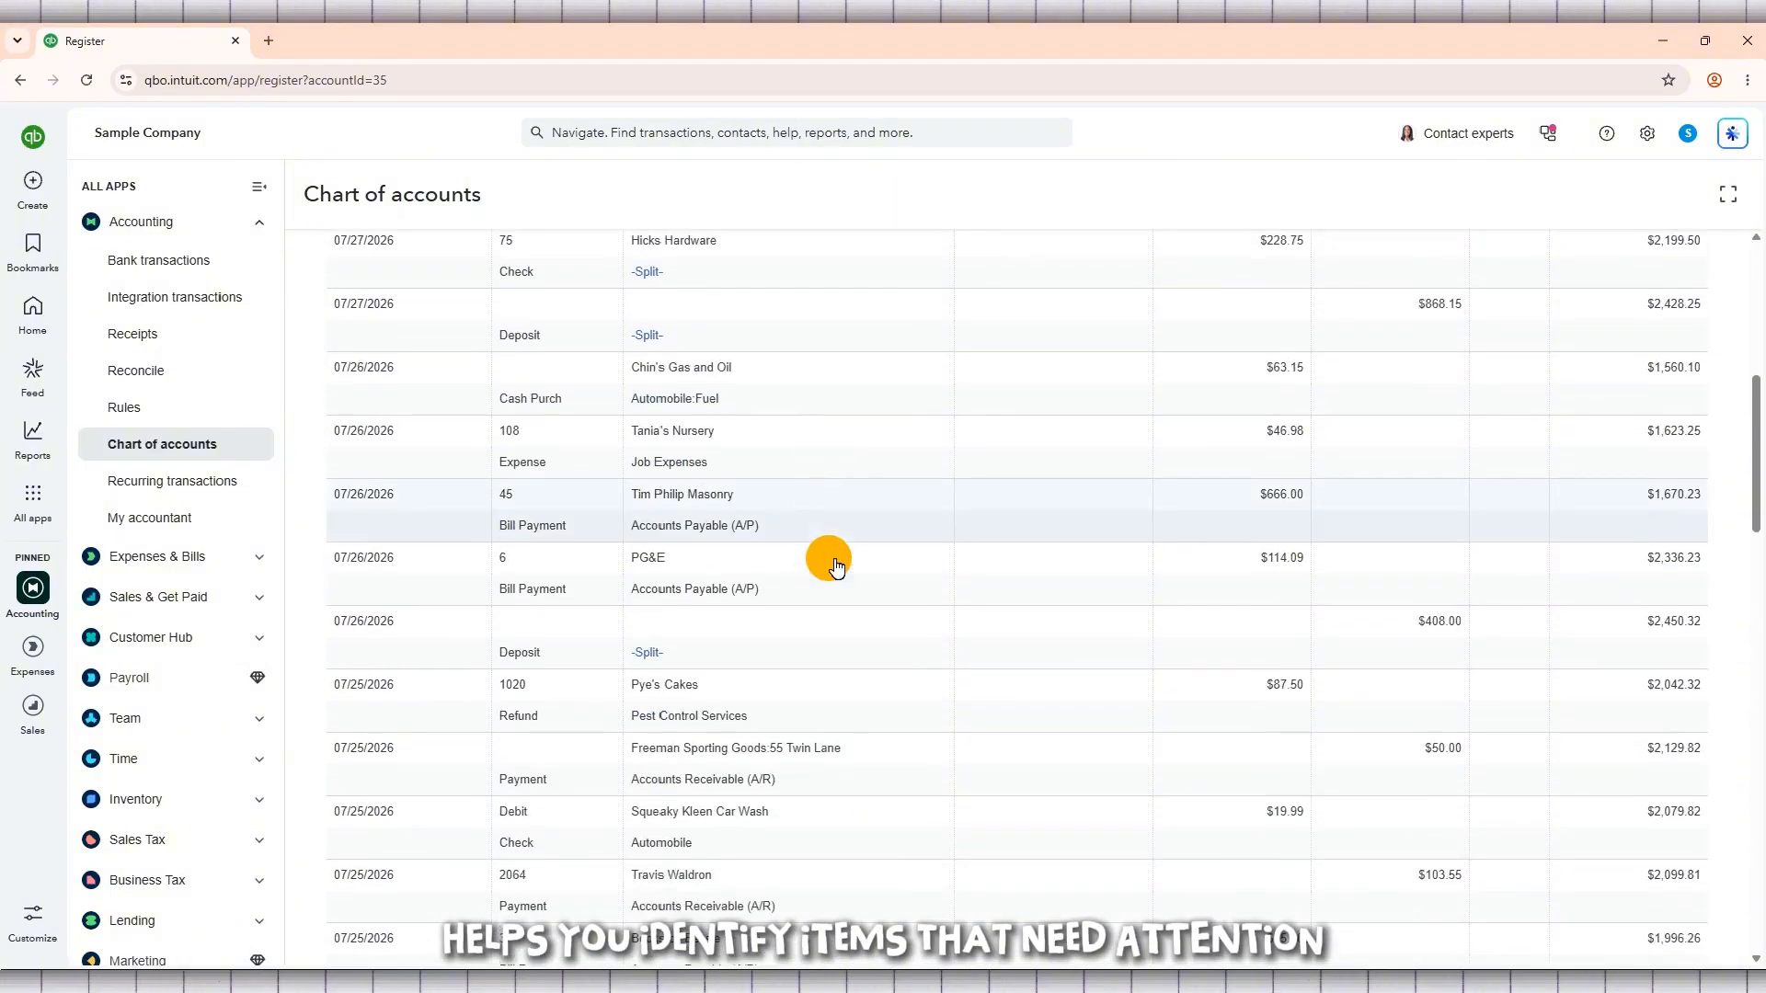
pyautogui.scroll(-6, 835, 565)
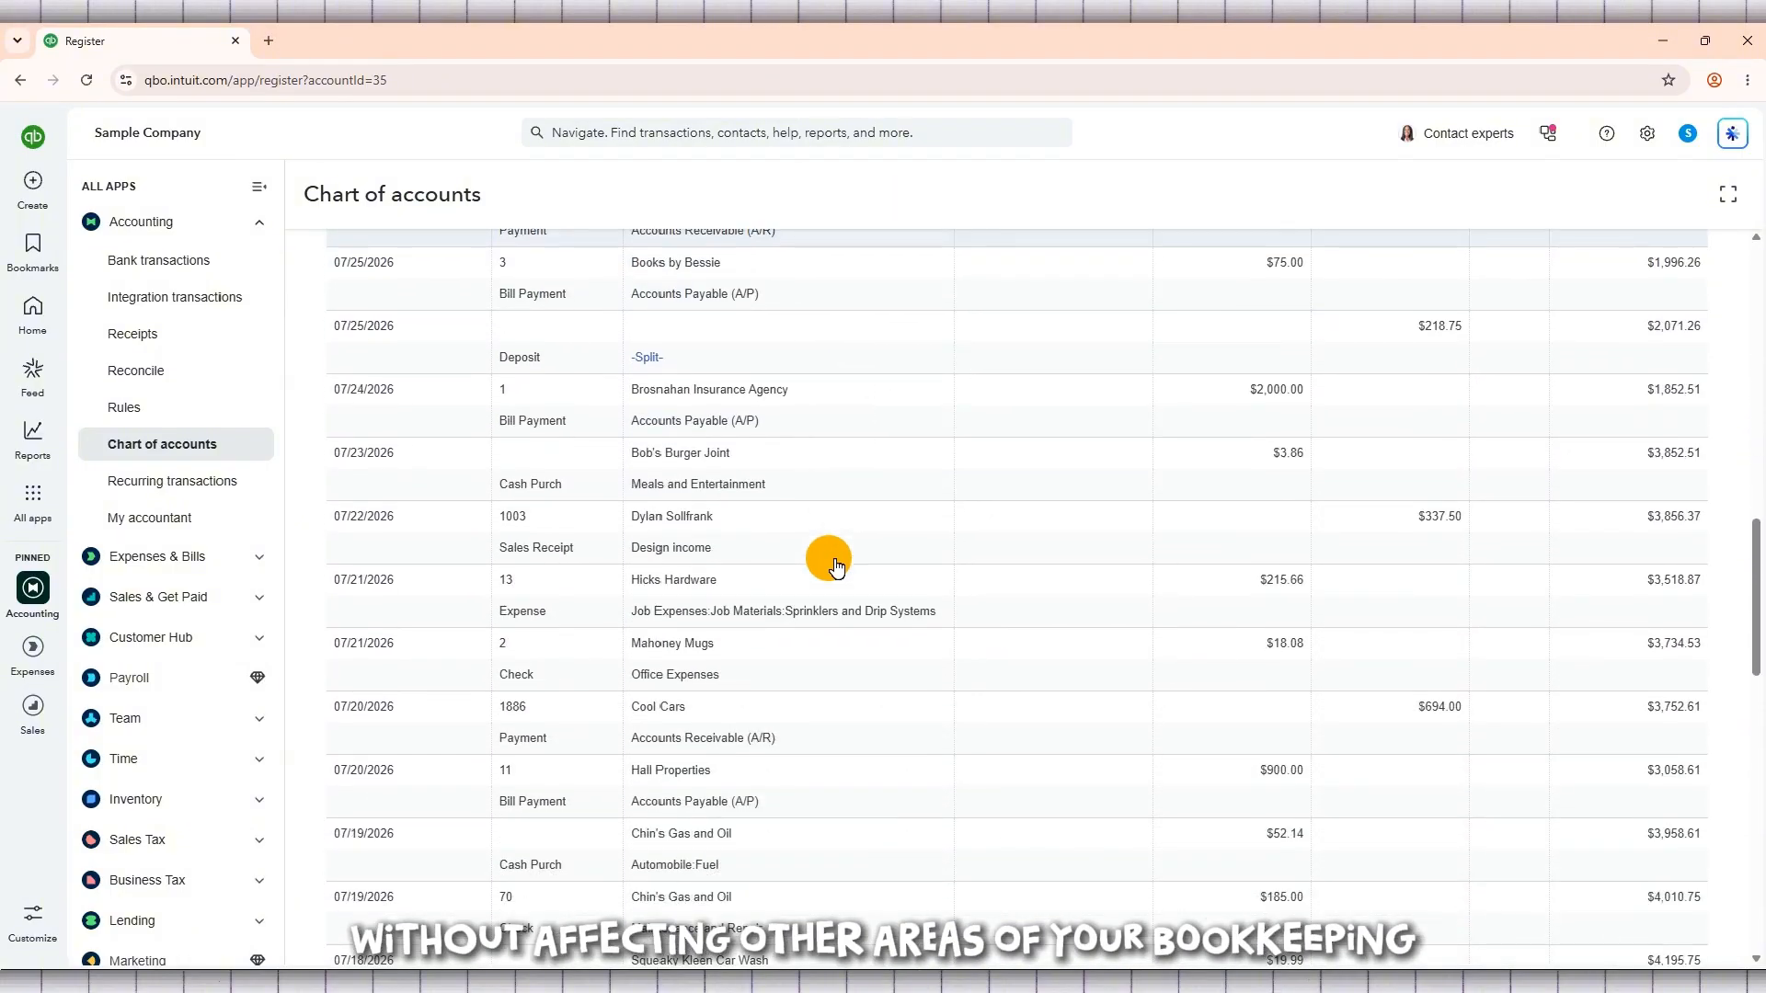
pyautogui.scroll(7, 835, 563)
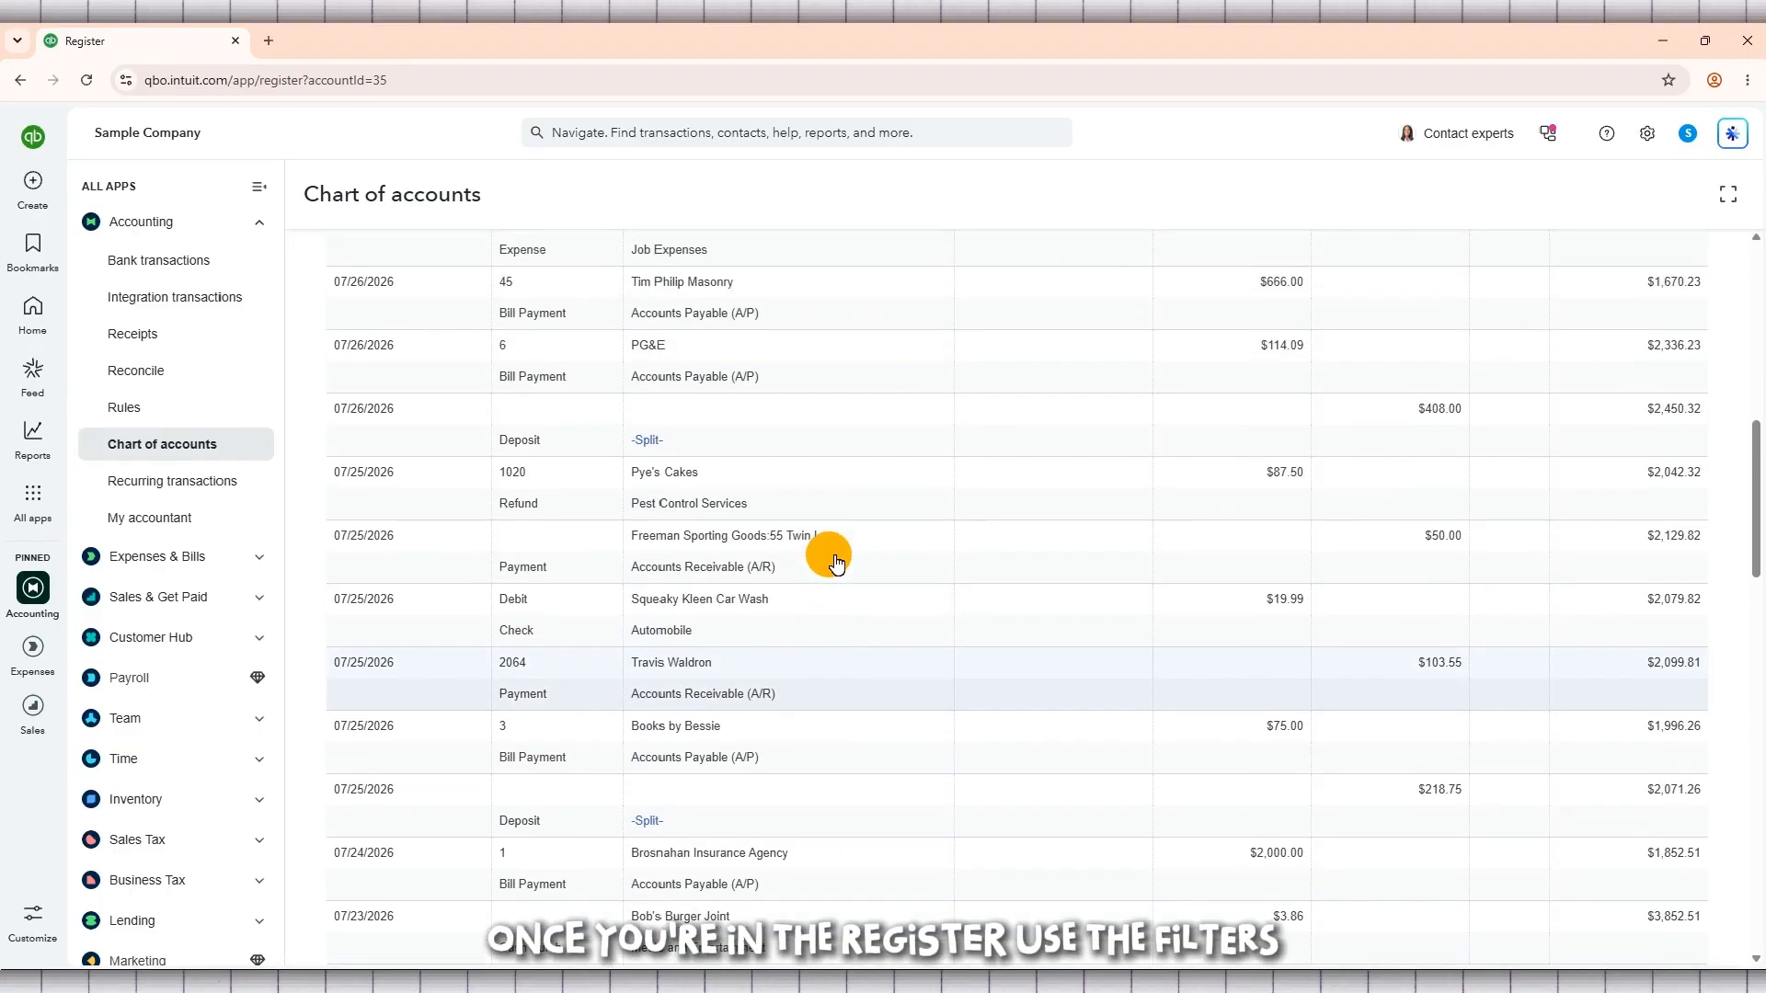
pyautogui.scroll(7, 836, 563)
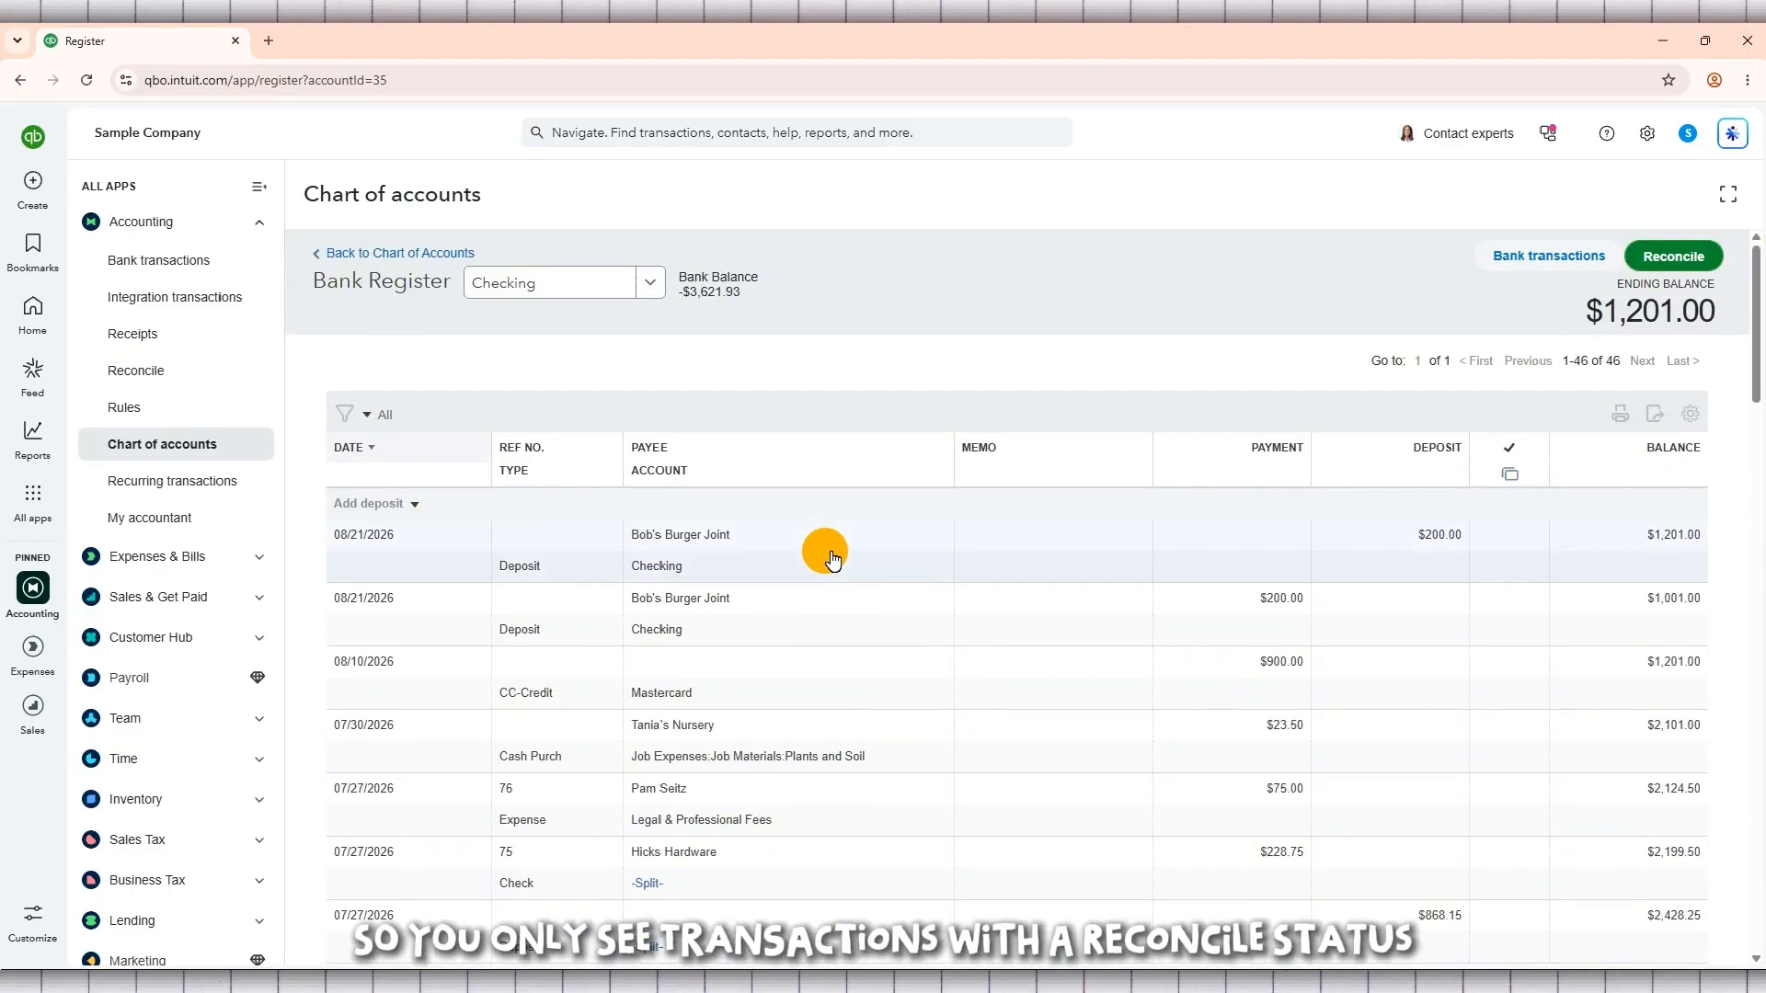
# Step: Filter the Checking register to transactions with the reconcile status Not Reconciled, covering all dates
pyautogui.click(372, 417)
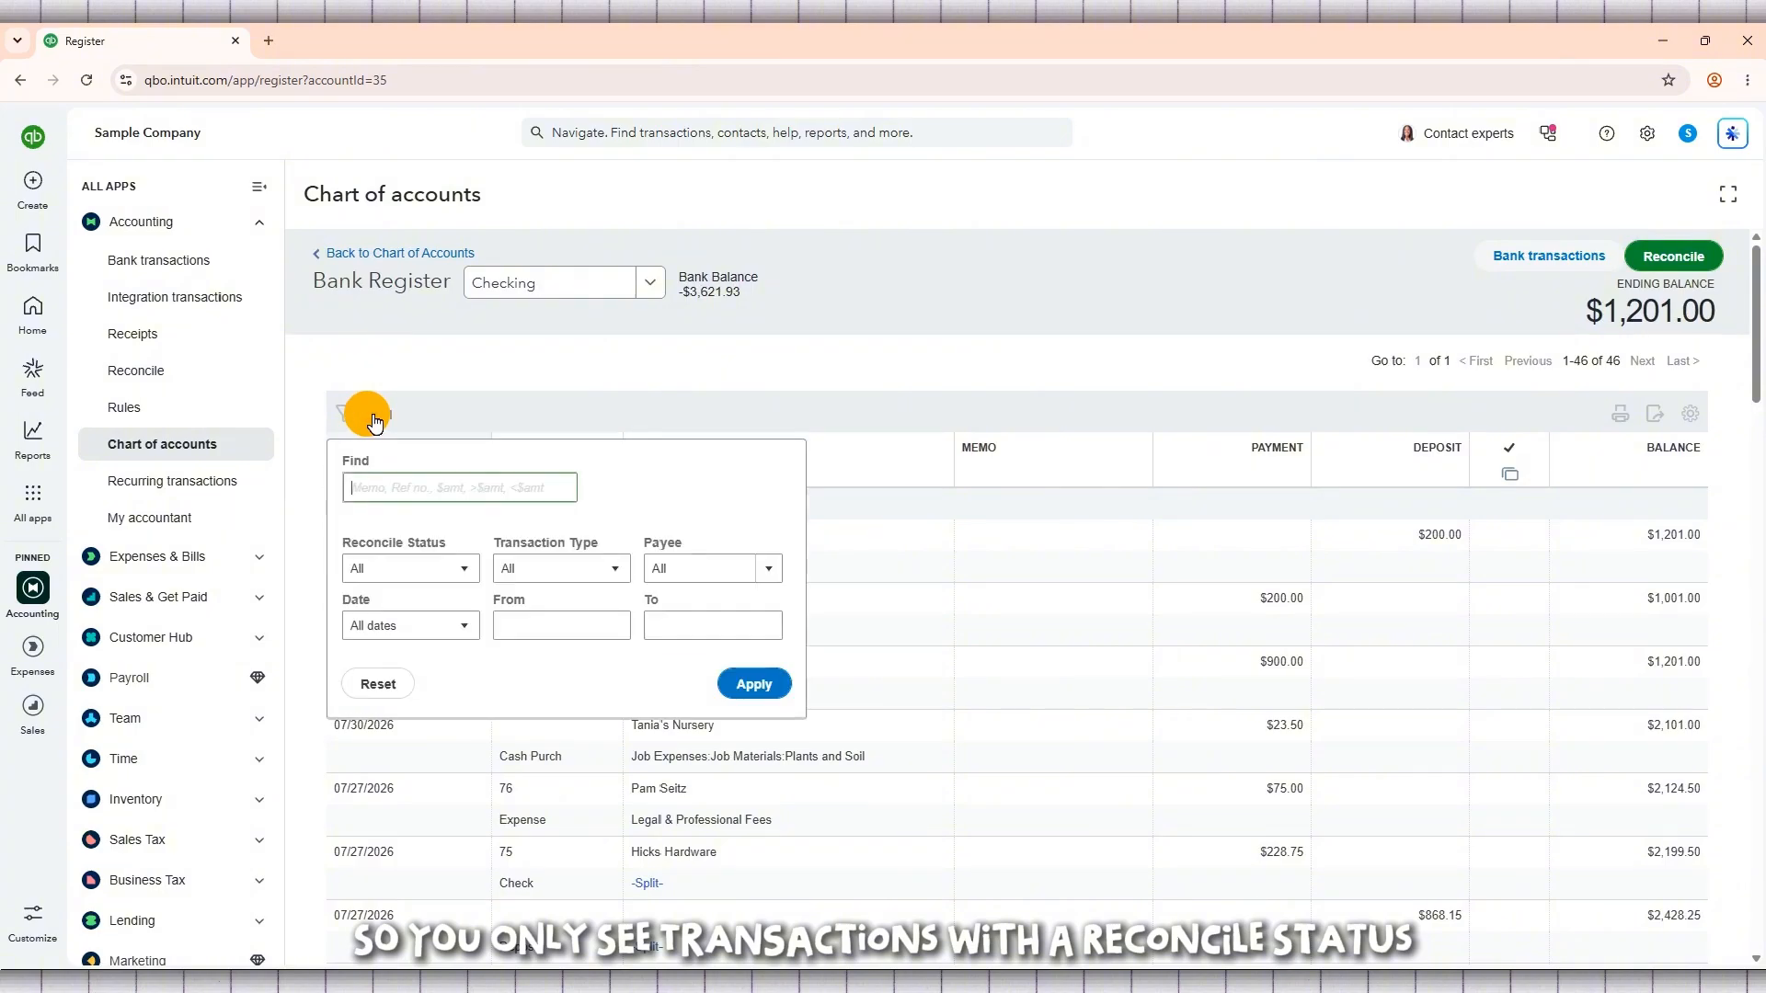
pyautogui.click(440, 570)
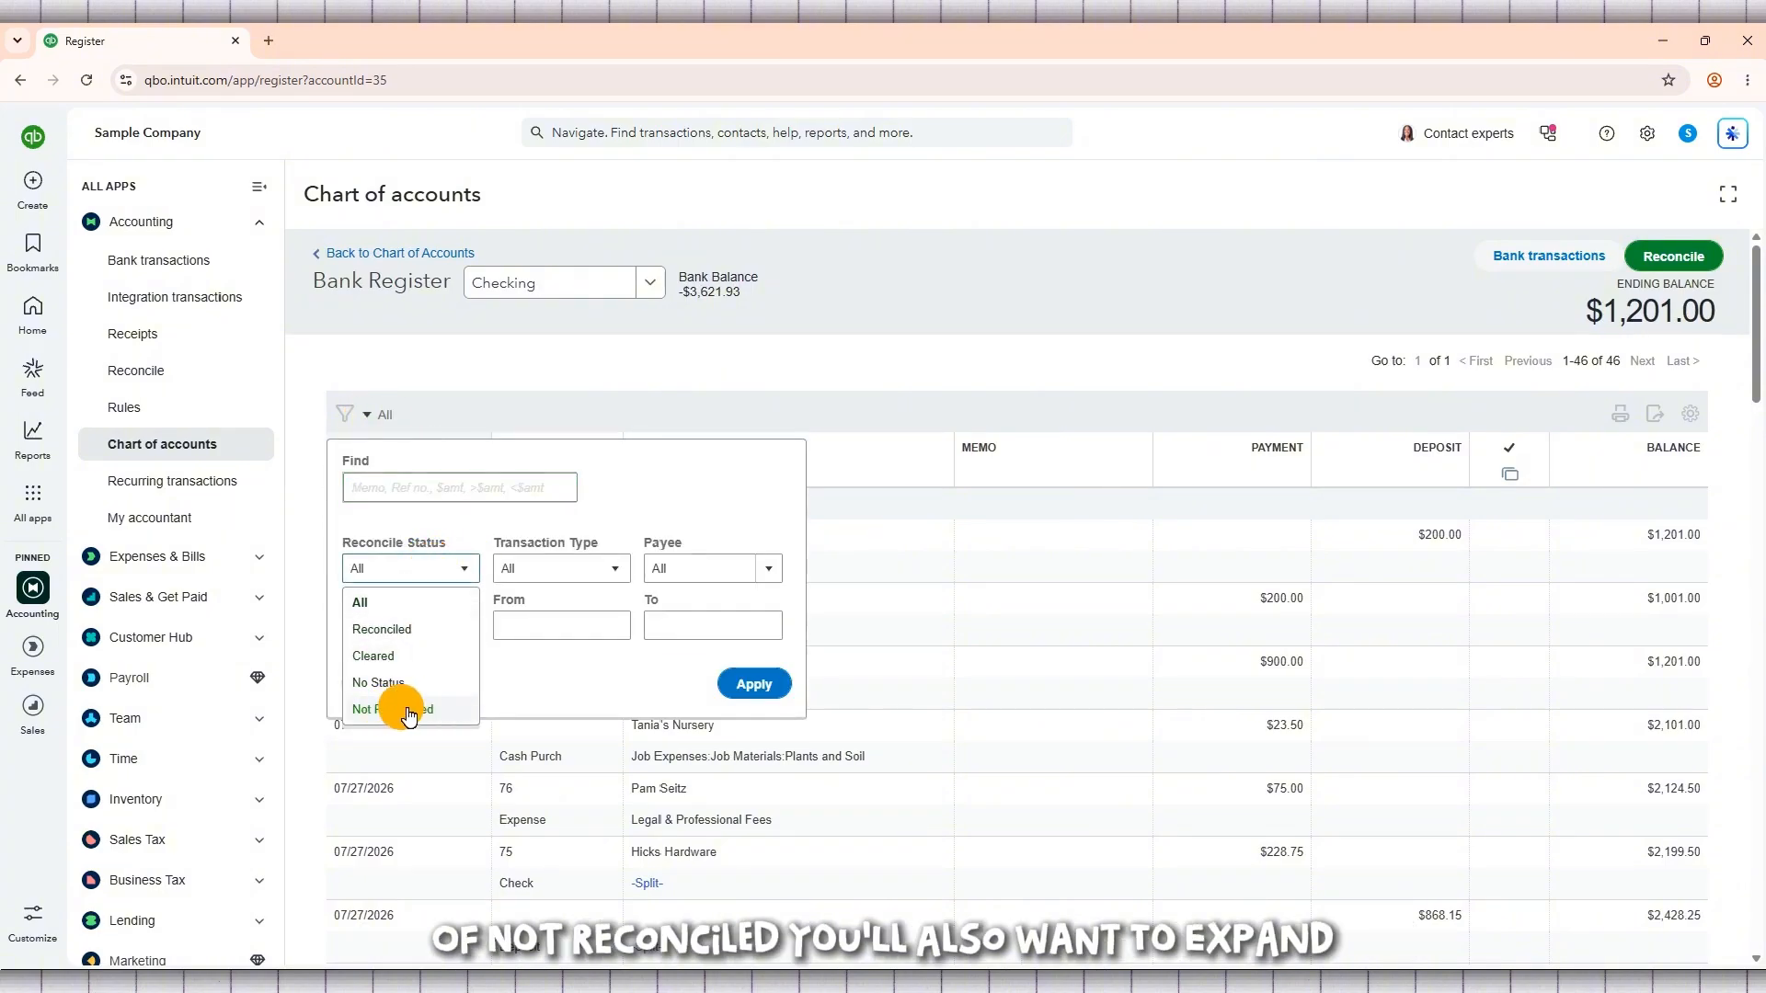
pyautogui.click(441, 713)
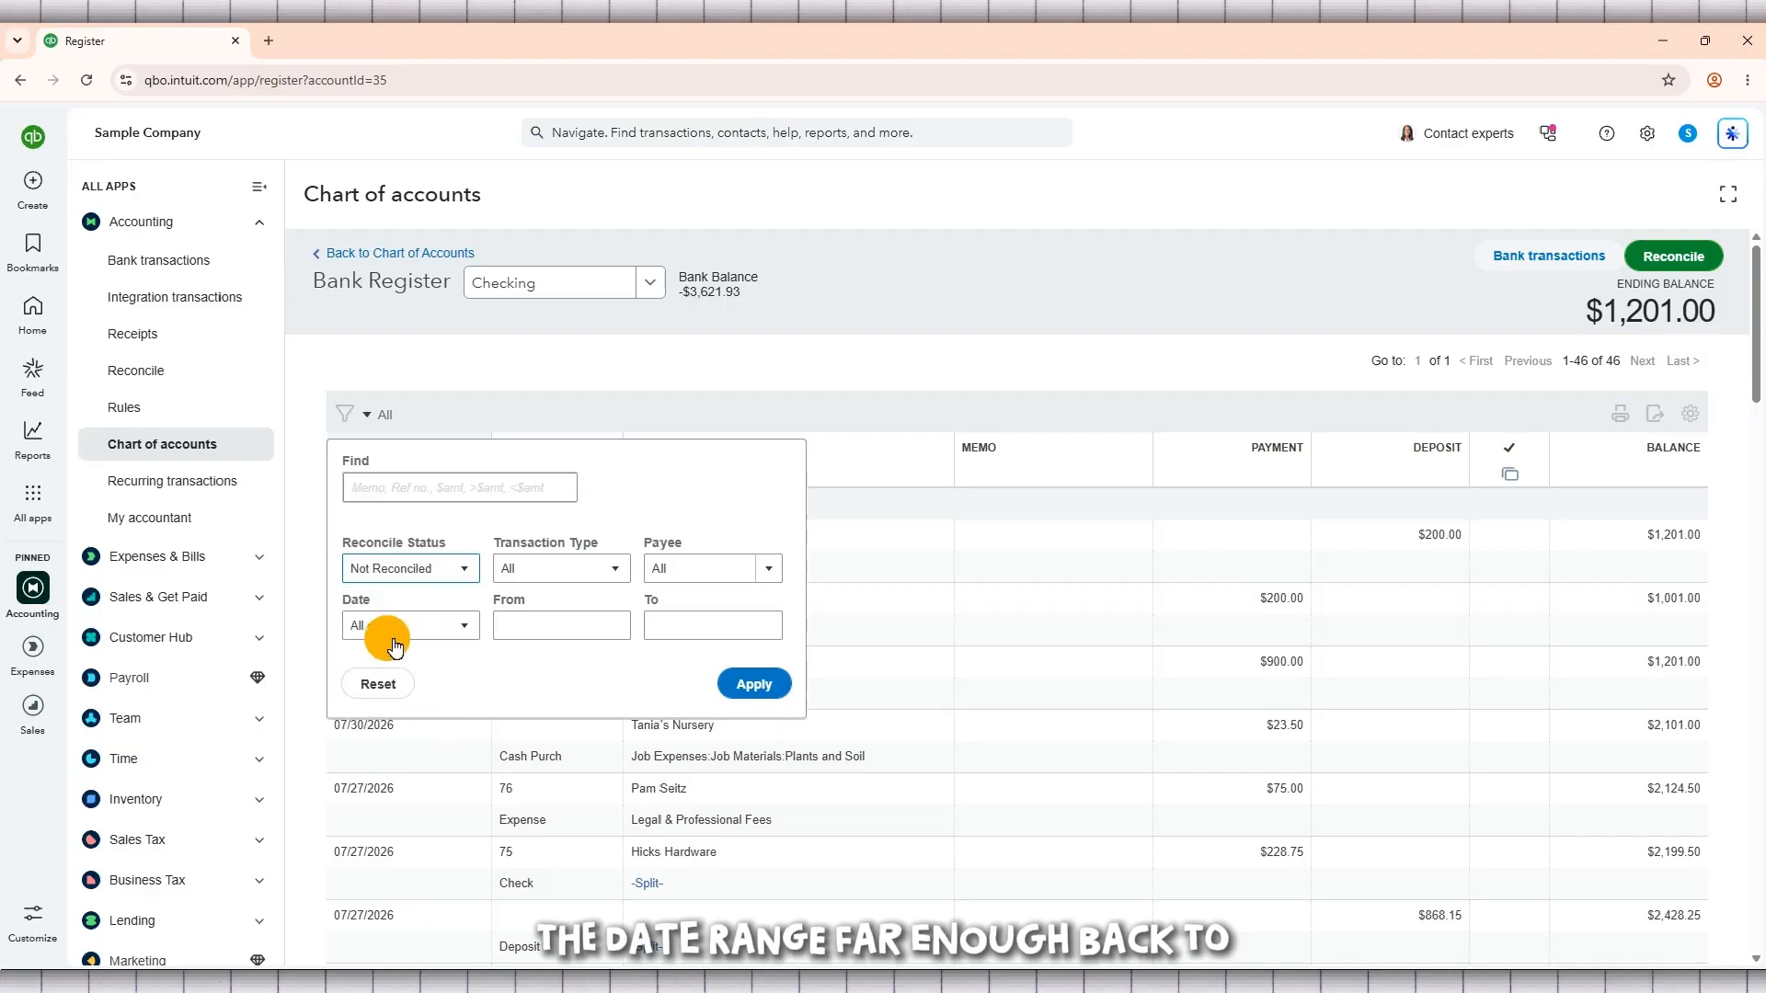
pyautogui.click(431, 631)
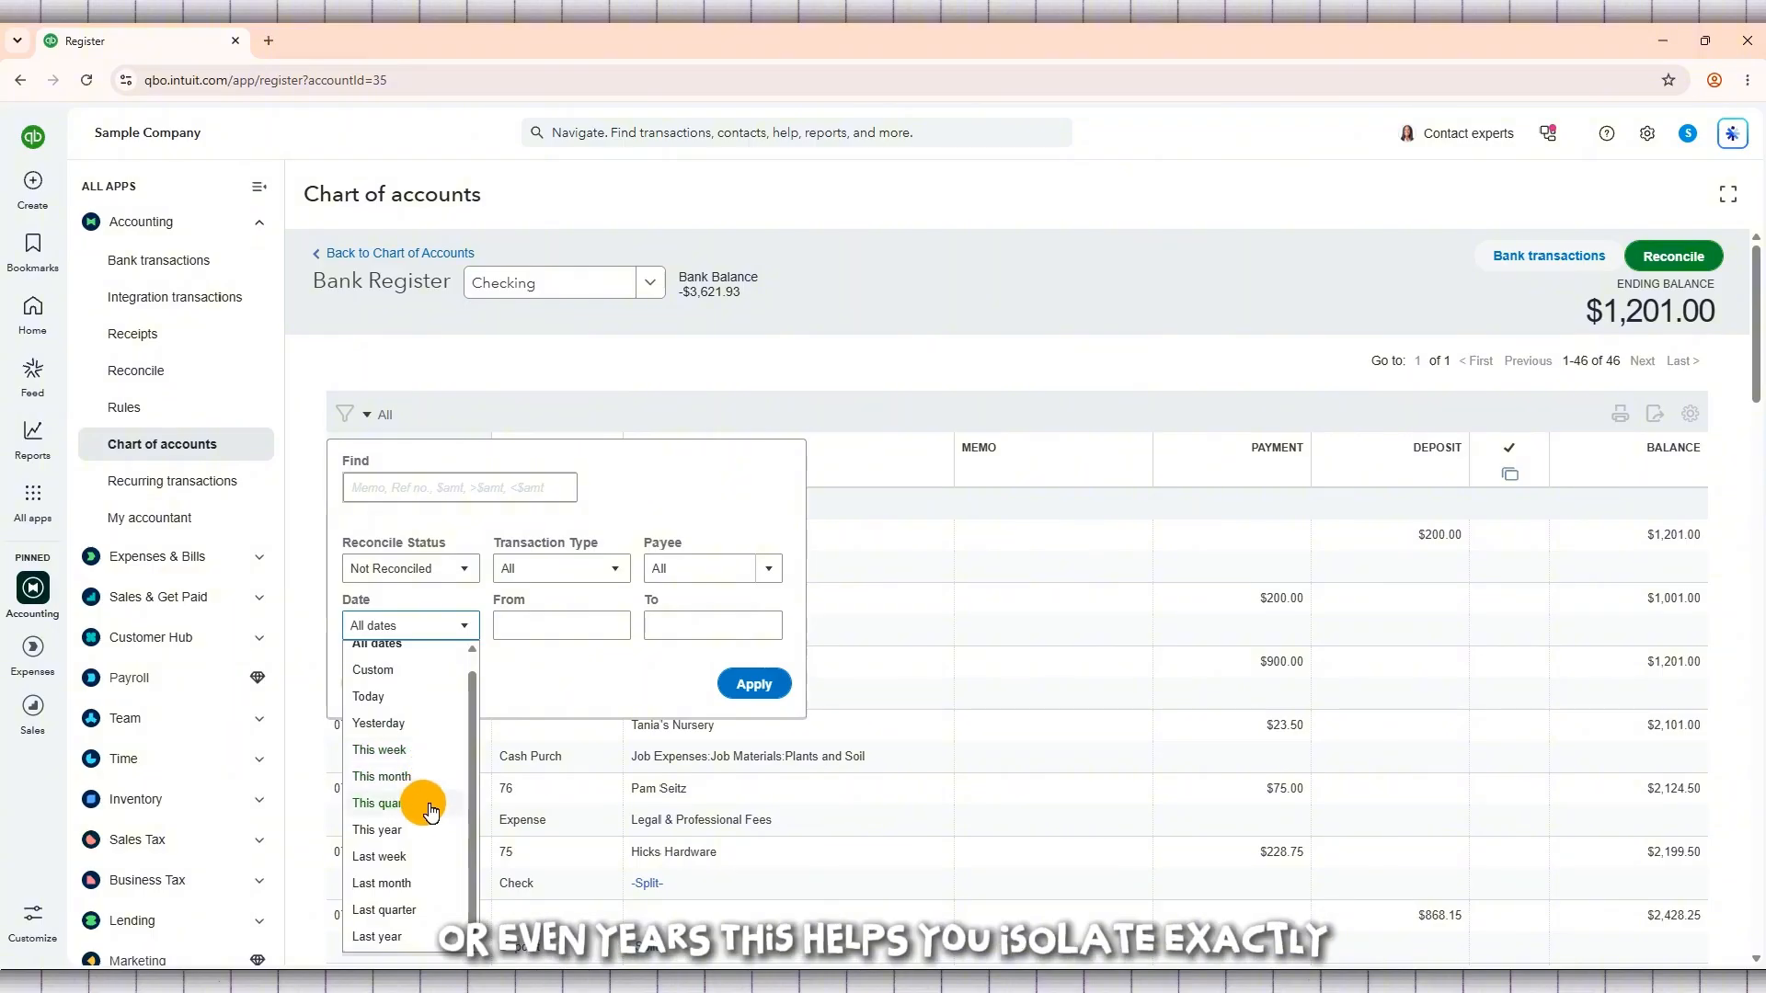
pyautogui.click(411, 672)
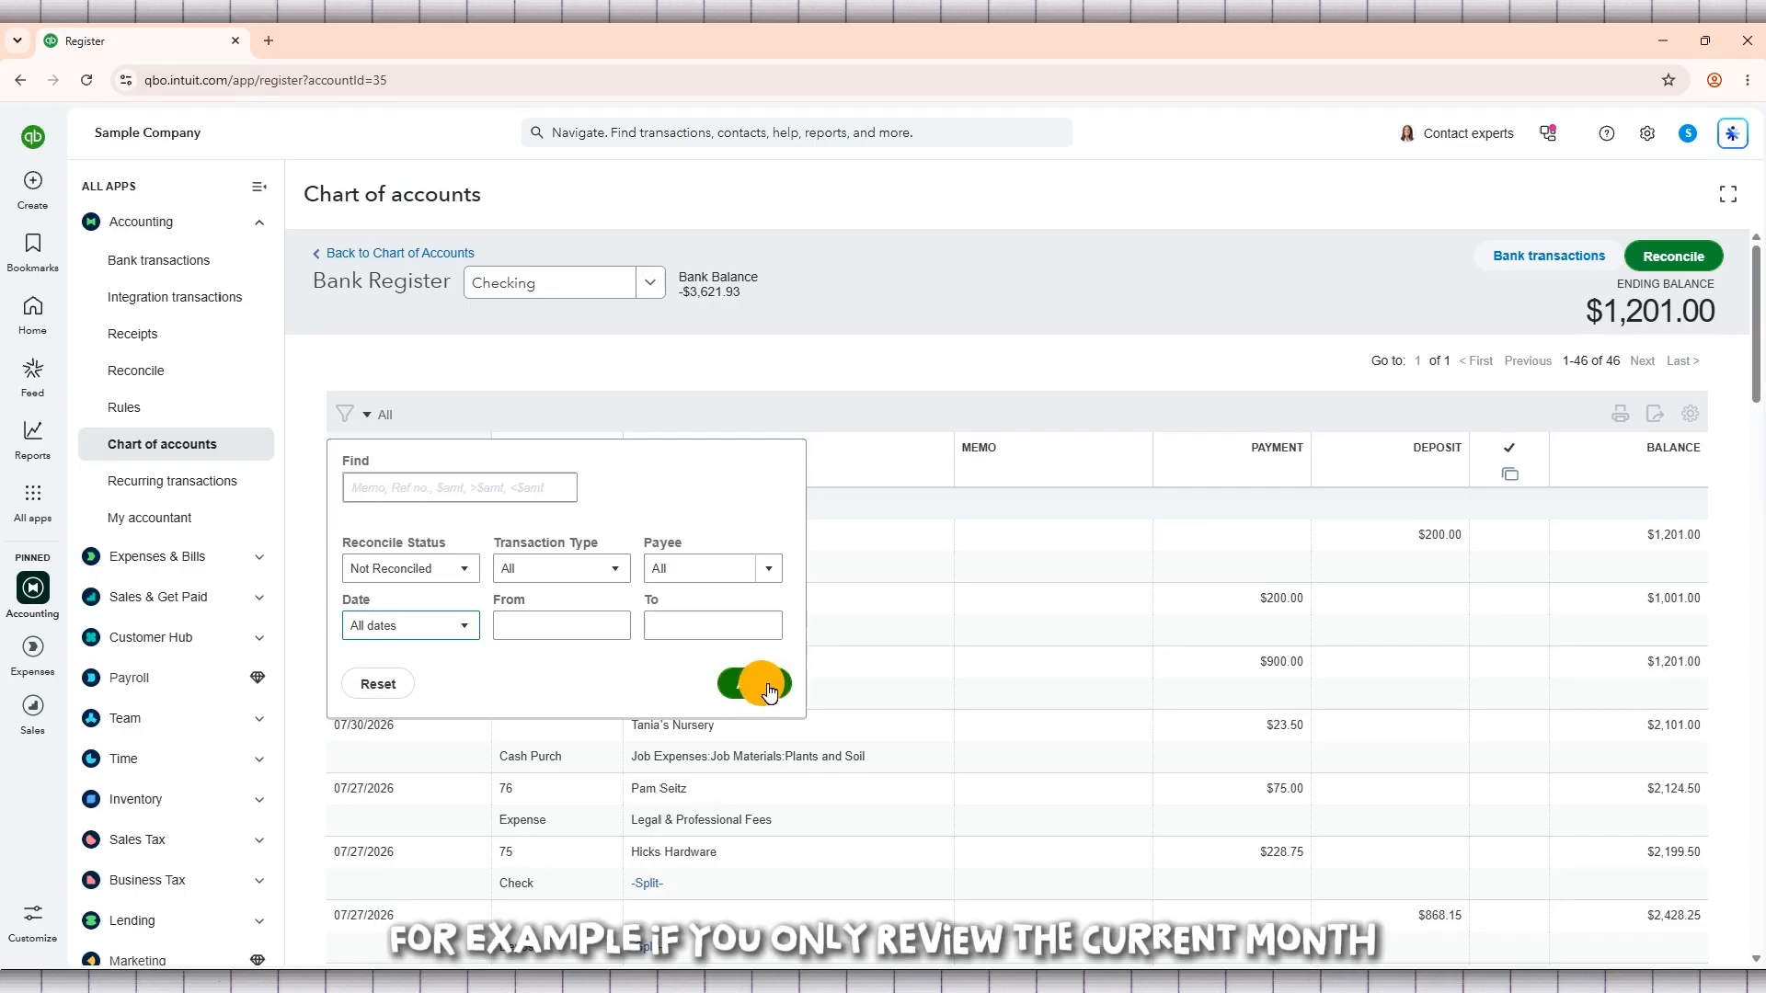
pyautogui.click(462, 568)
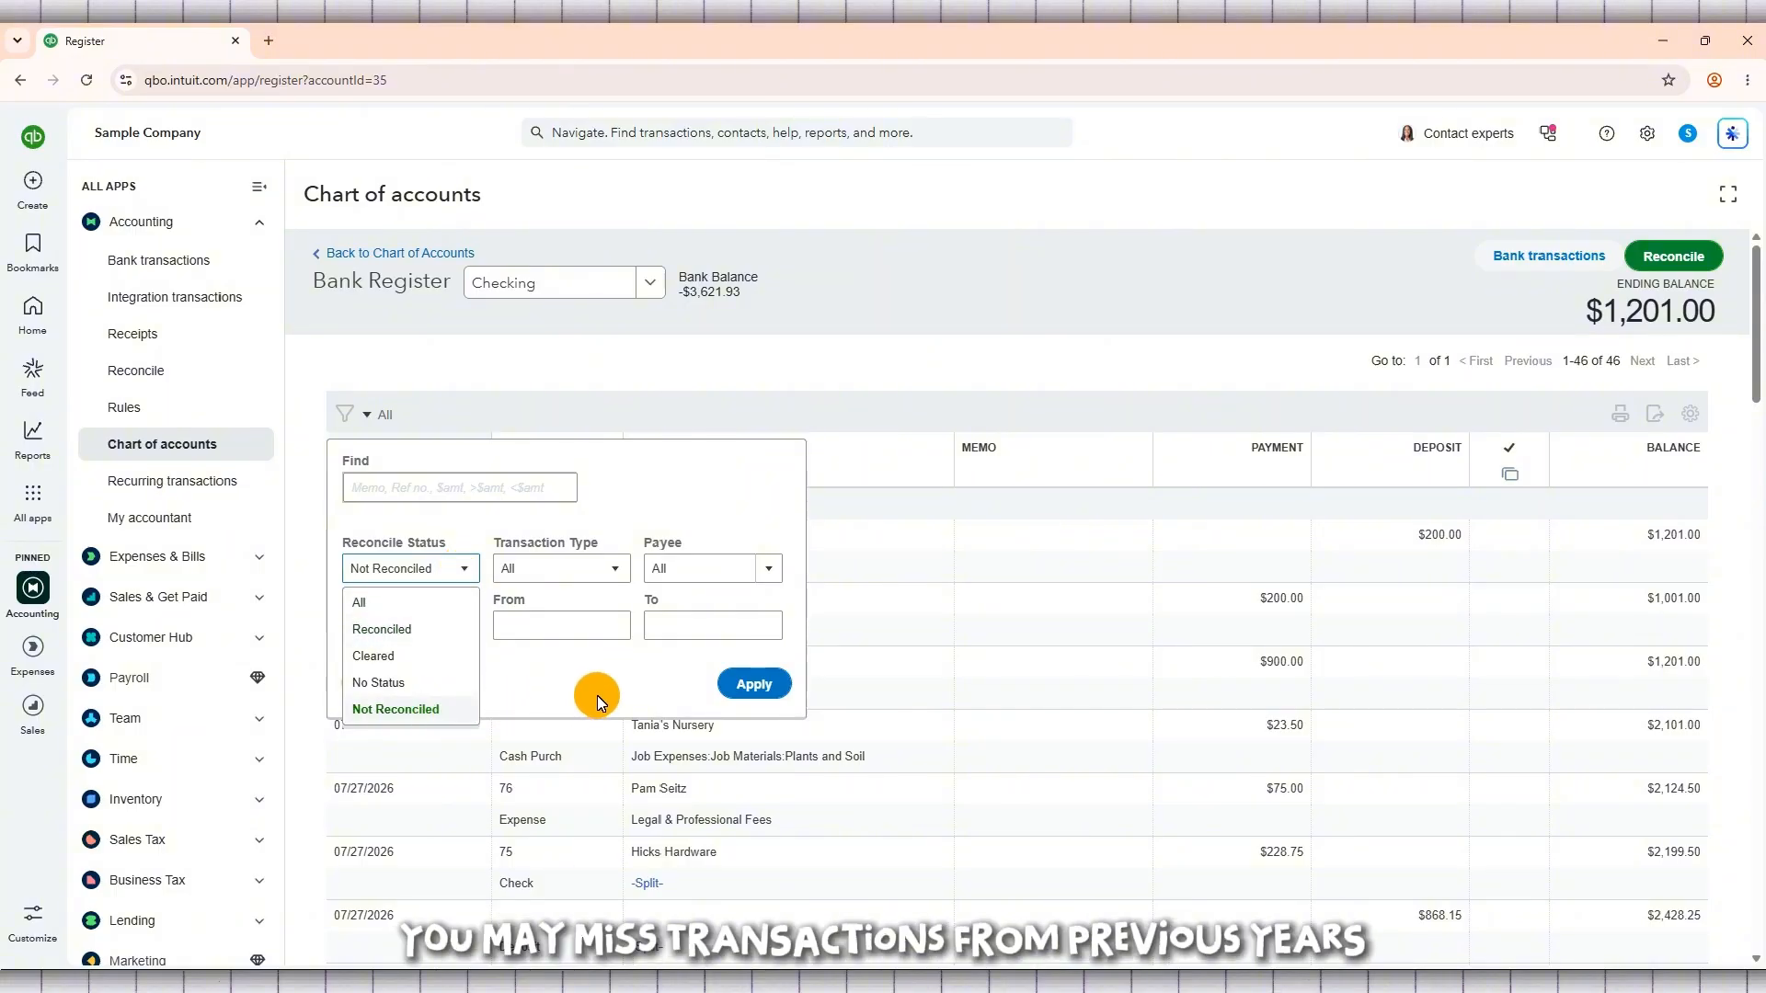
pyautogui.click(446, 709)
pyautogui.click(461, 634)
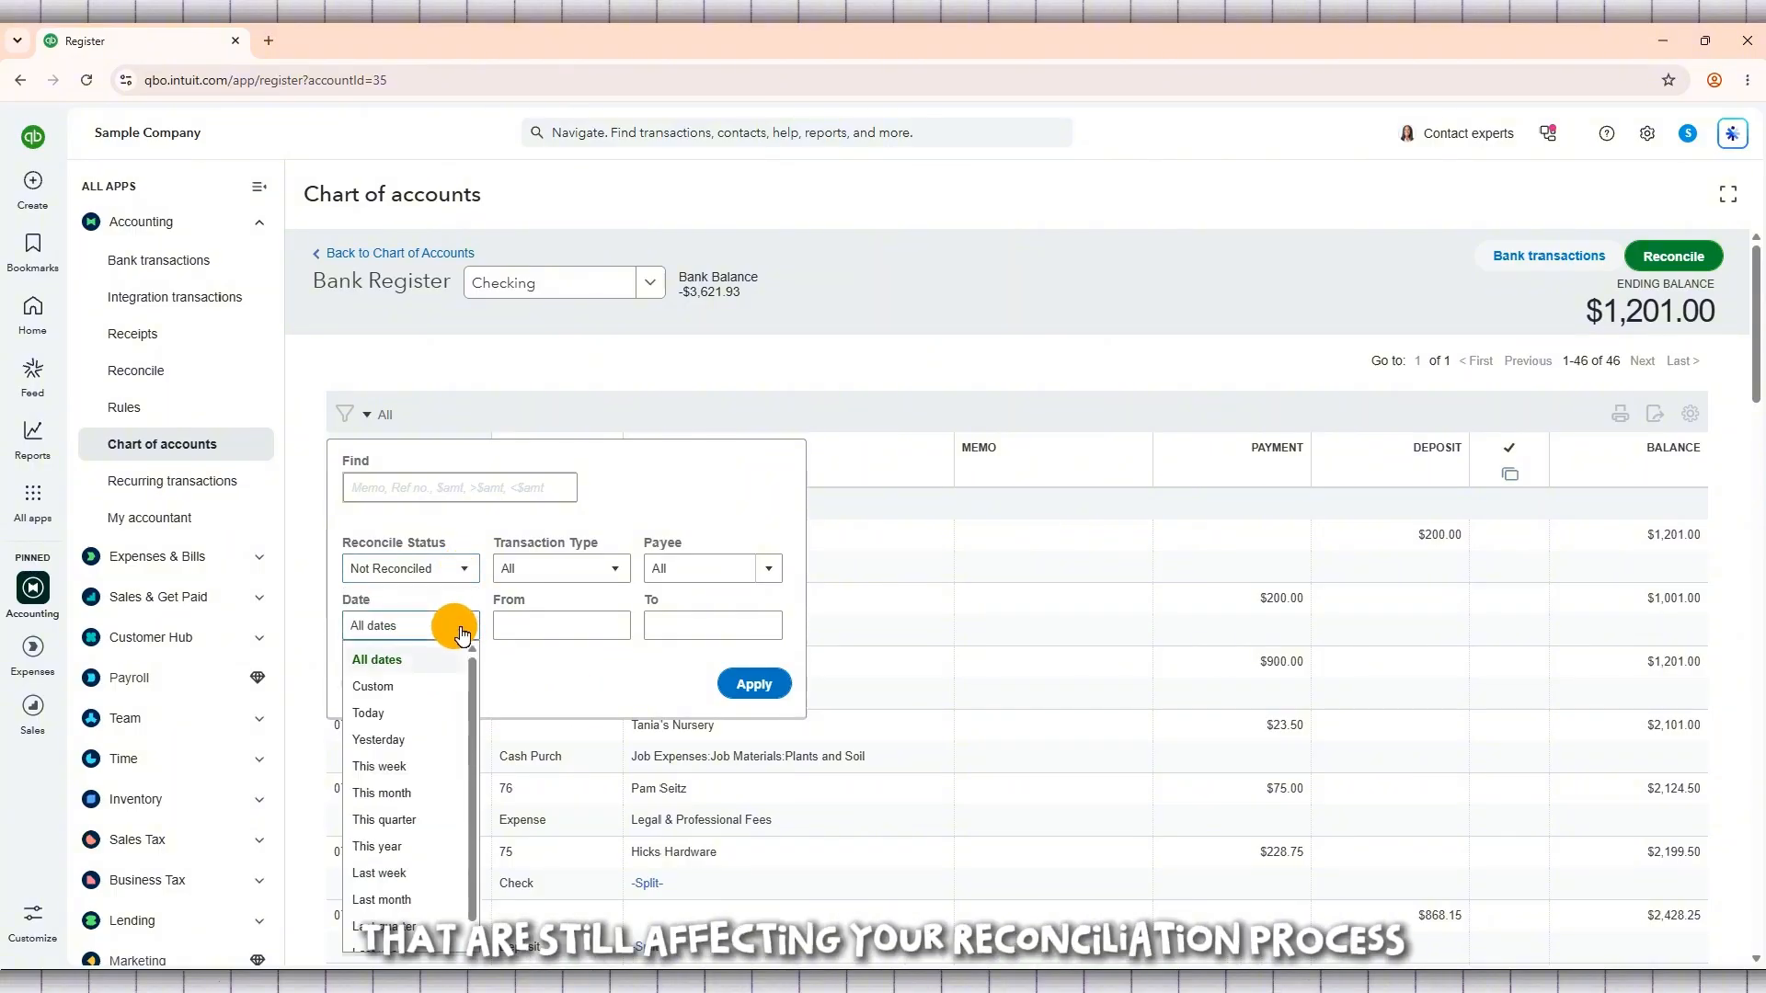
pyautogui.click(462, 634)
pyautogui.click(754, 686)
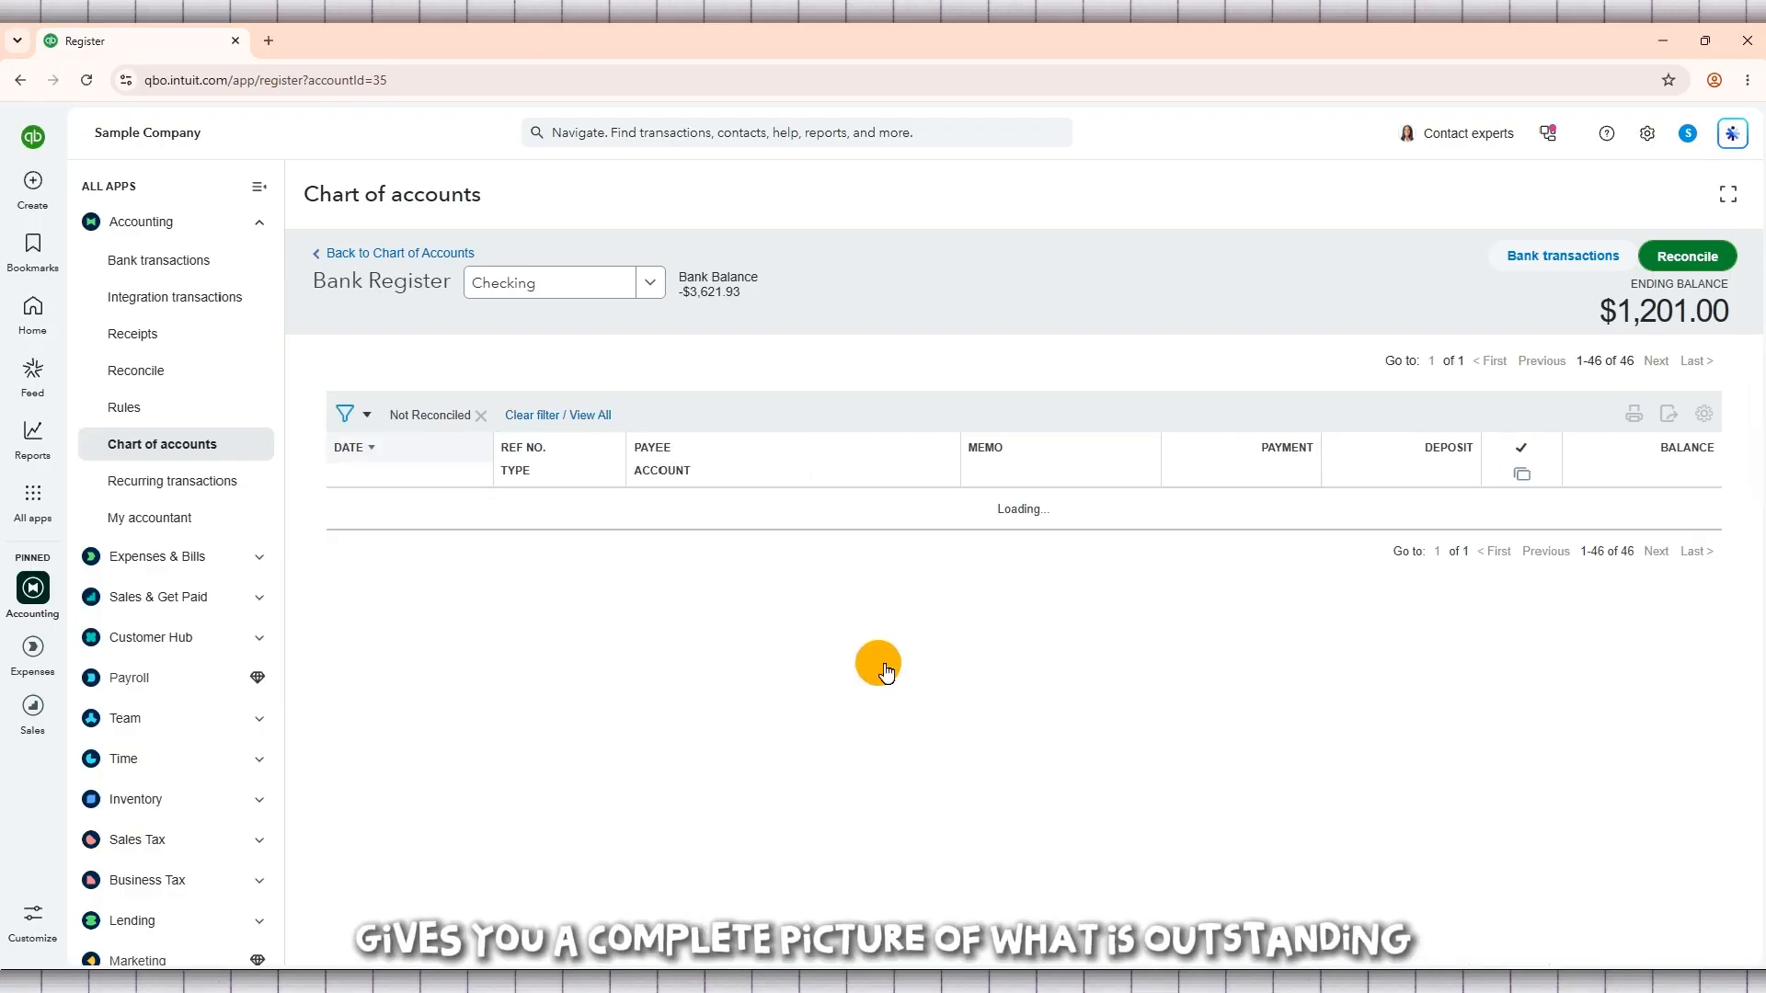
# Step: Review the unreconciled transactions in the filtered Checking register, going back to the older entries, for items that need cleanup
pyautogui.scroll(-3, 791, 636)
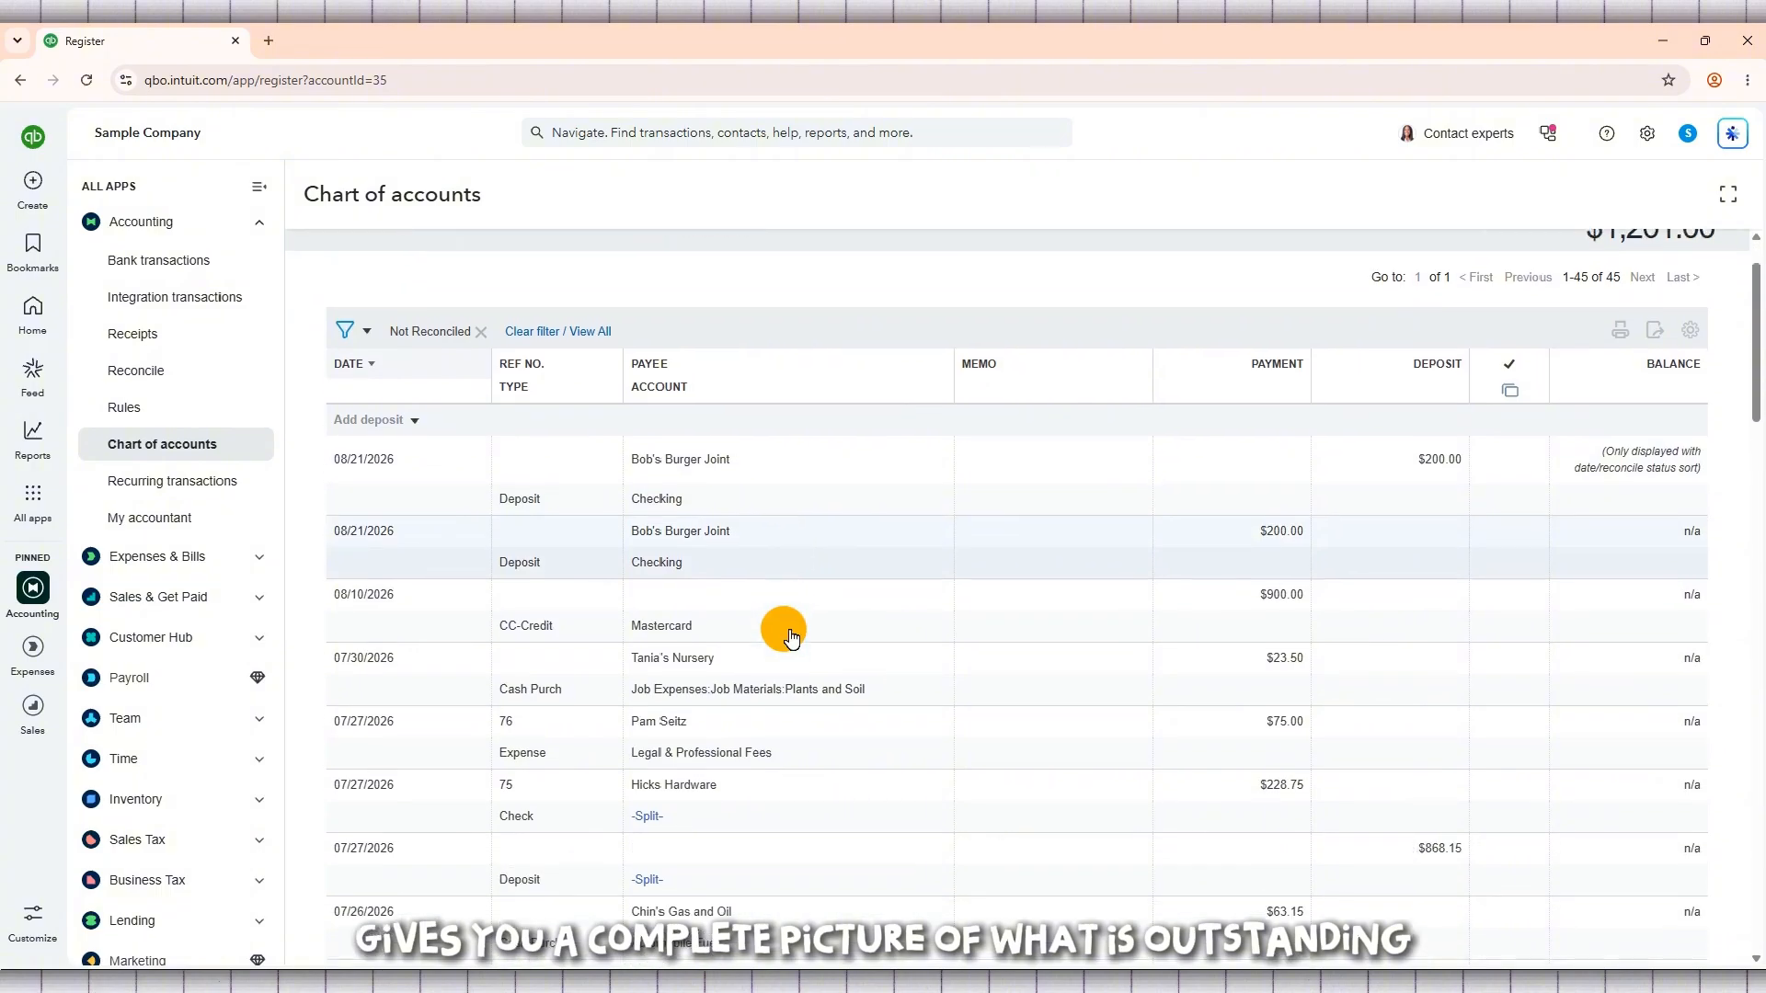
pyautogui.scroll(-1, 792, 637)
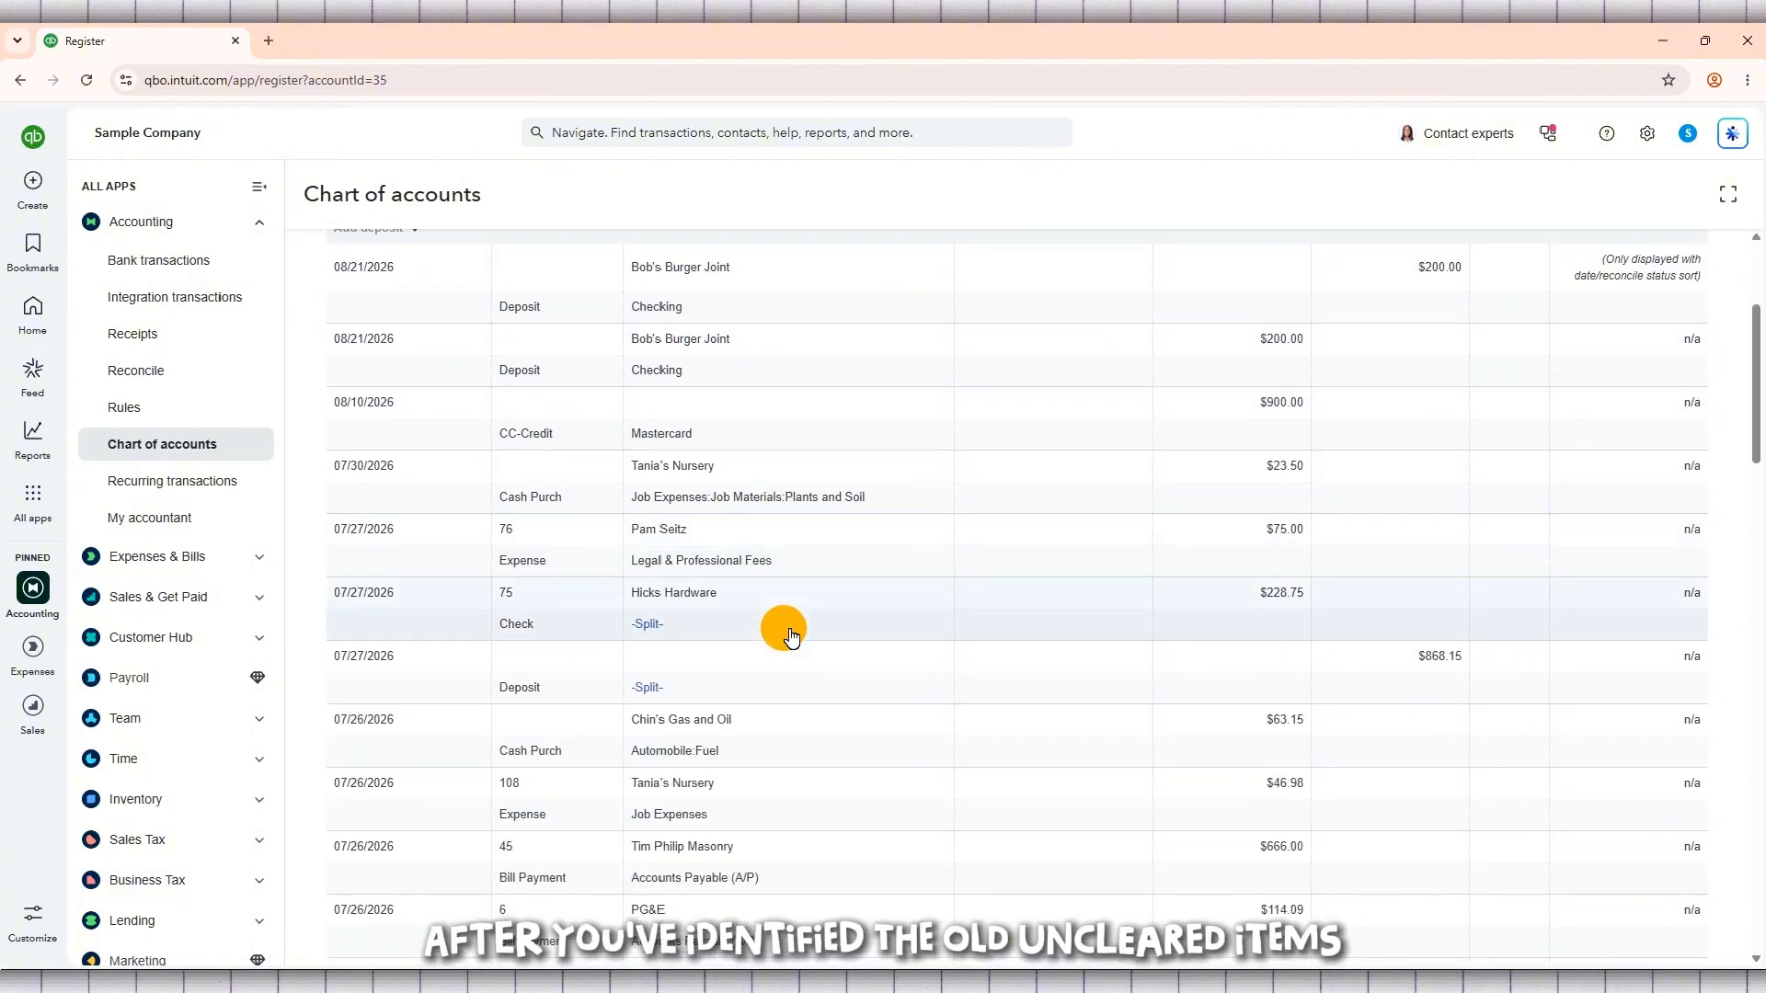
pyautogui.scroll(-5, 791, 637)
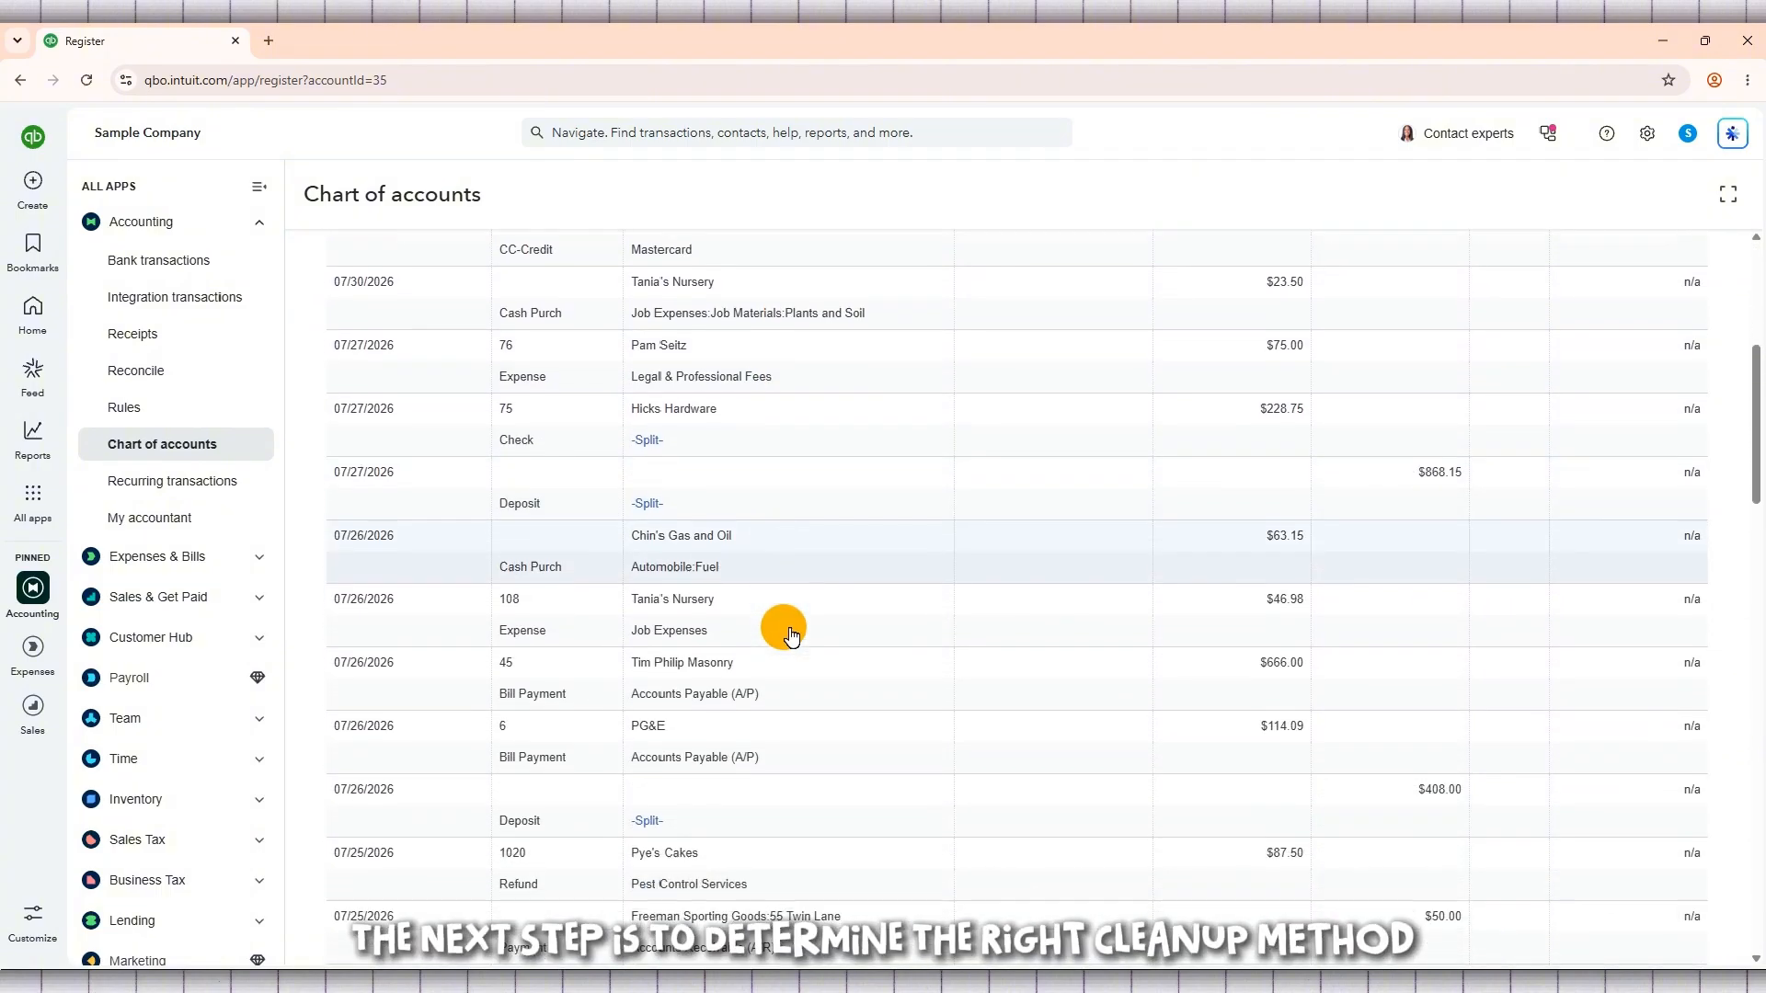
pyautogui.scroll(-3, 791, 637)
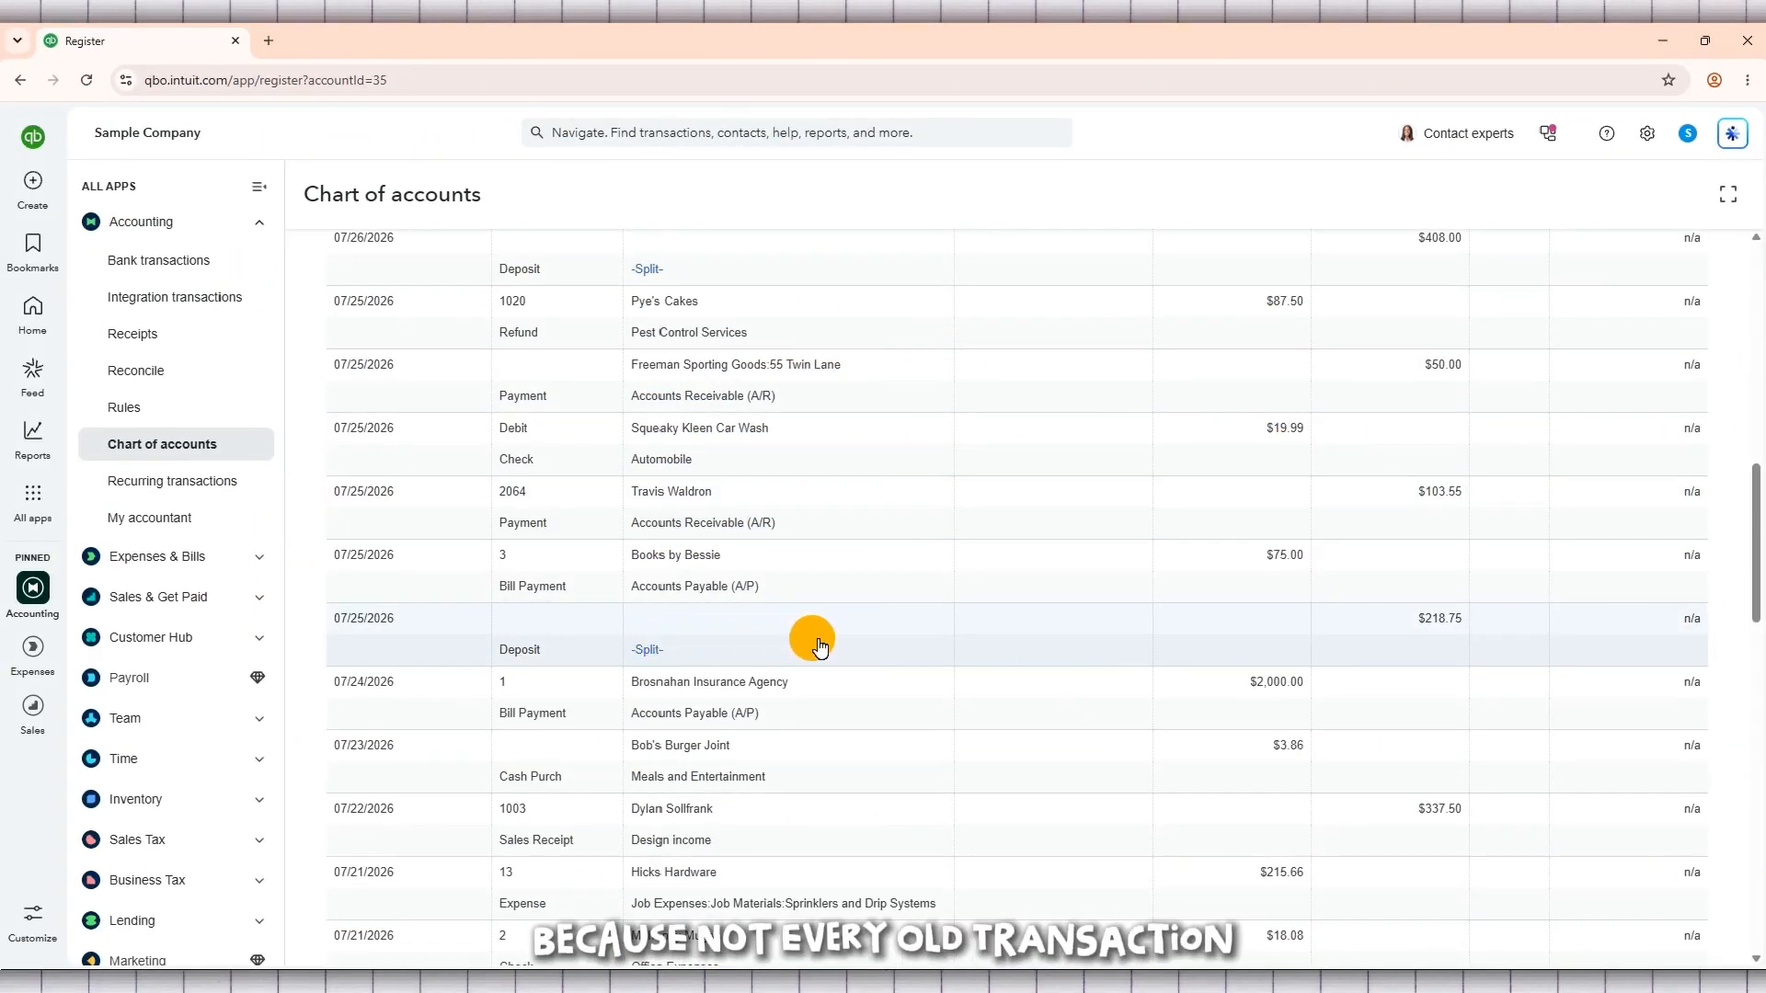
pyautogui.scroll(-2, 1119, 648)
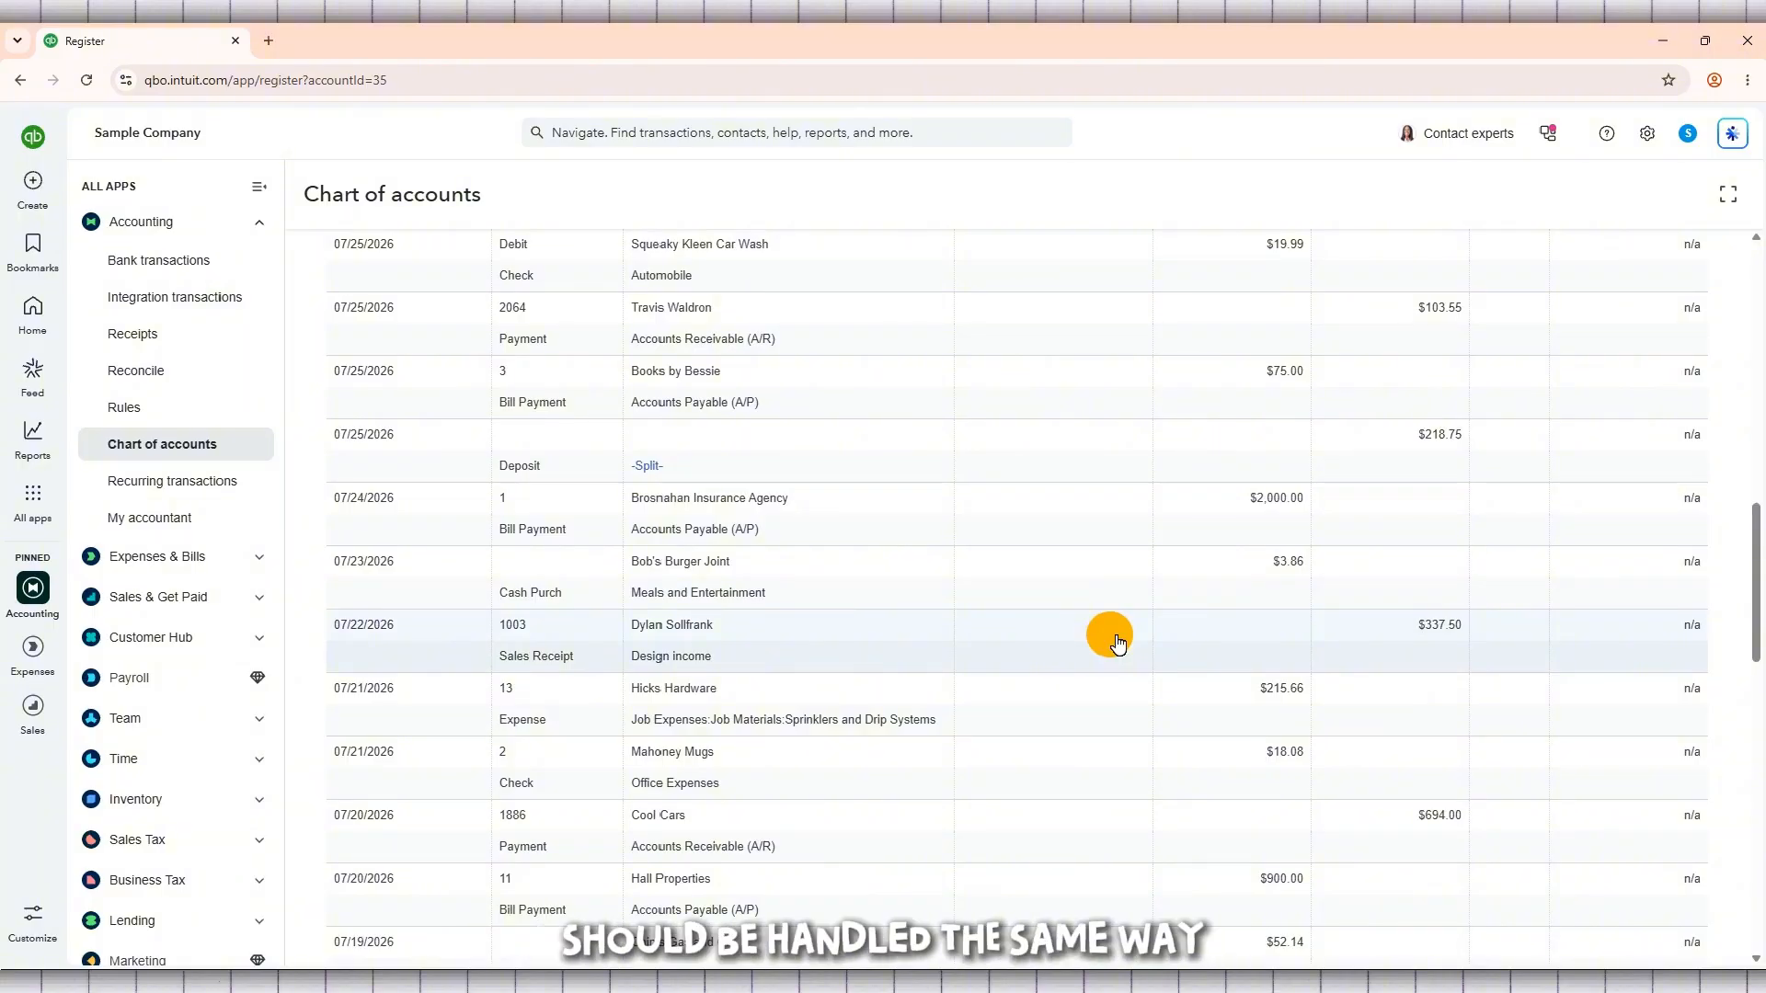
pyautogui.scroll(-2, 1118, 641)
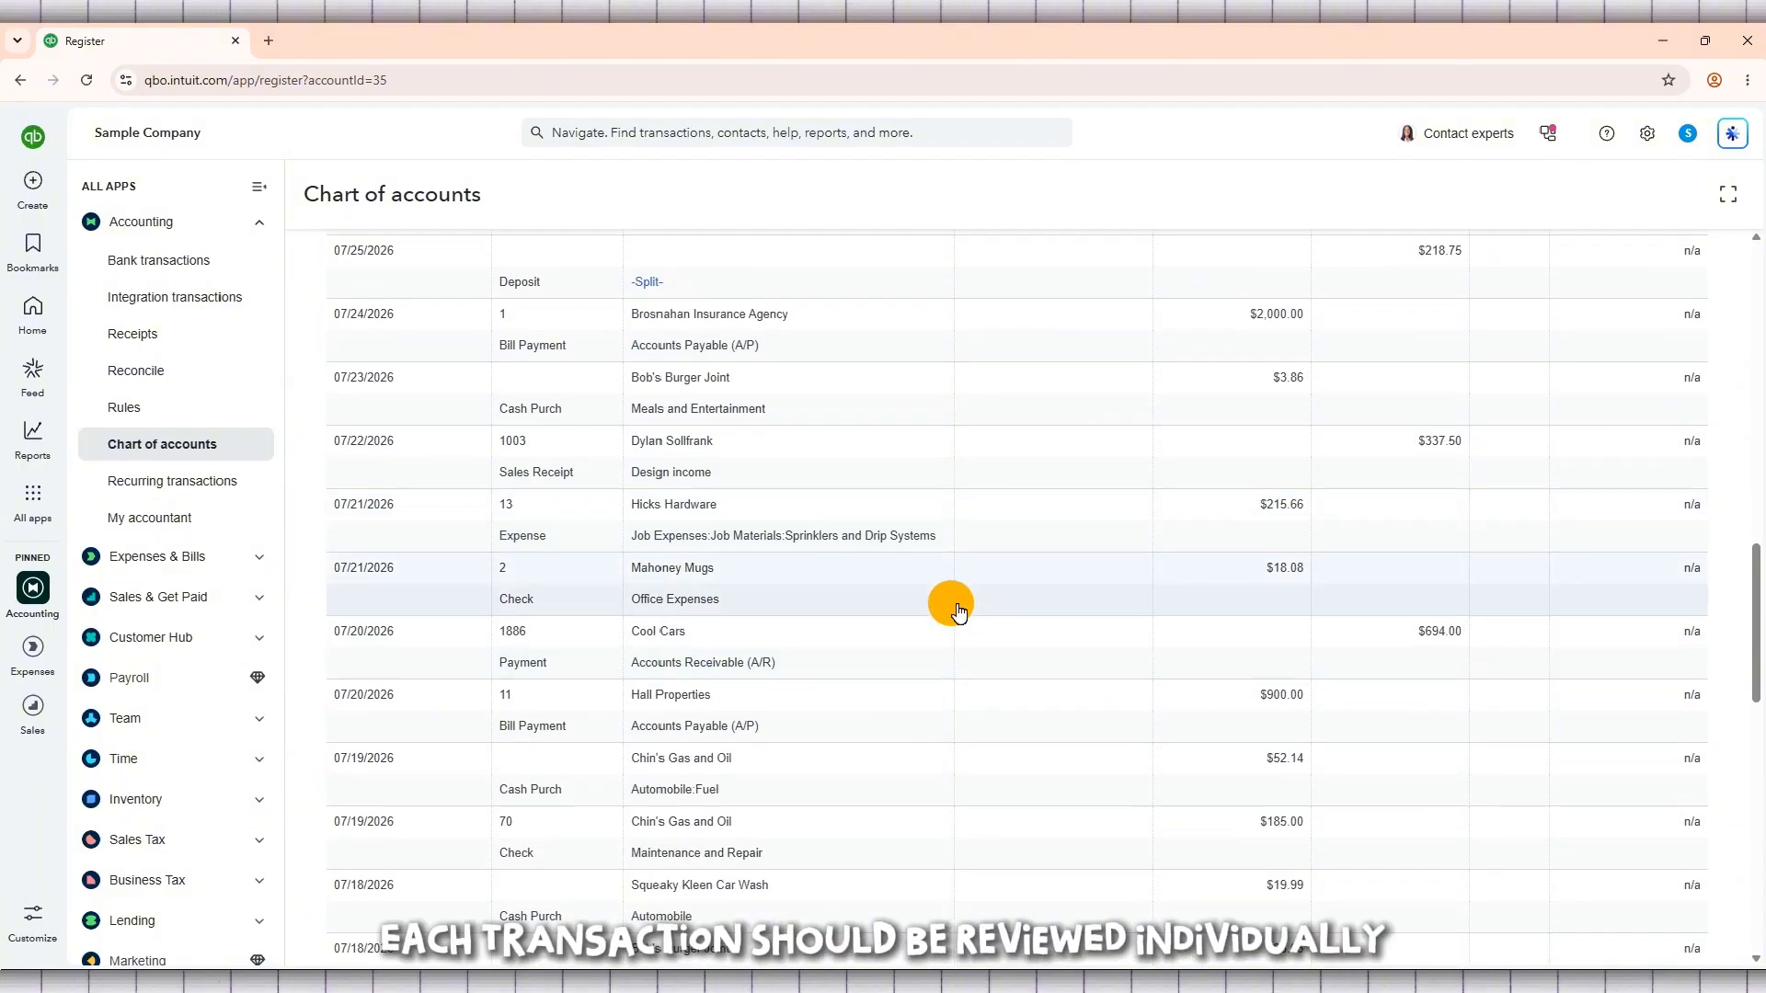
pyautogui.scroll(-3, 711, 651)
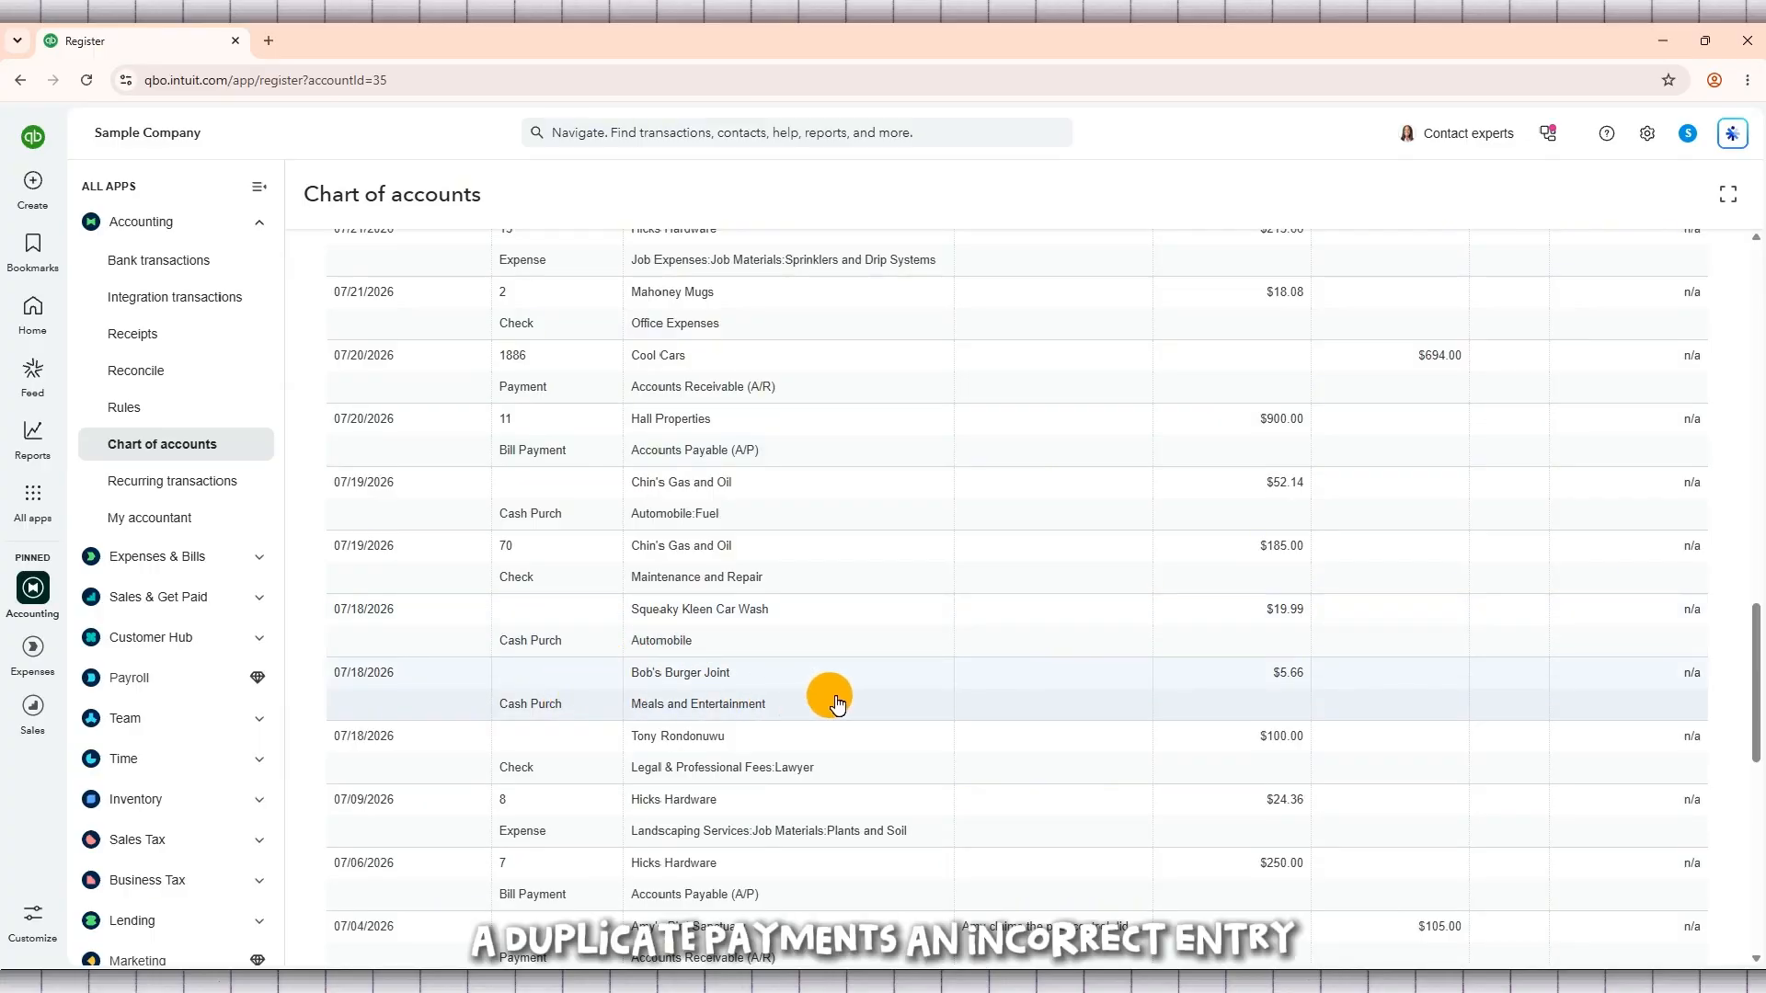
# Step: Delete the 07/18/2026 Bob's Burger Joint cash purchase of $5.66 from the Checking register
pyautogui.scroll(-4, 837, 699)
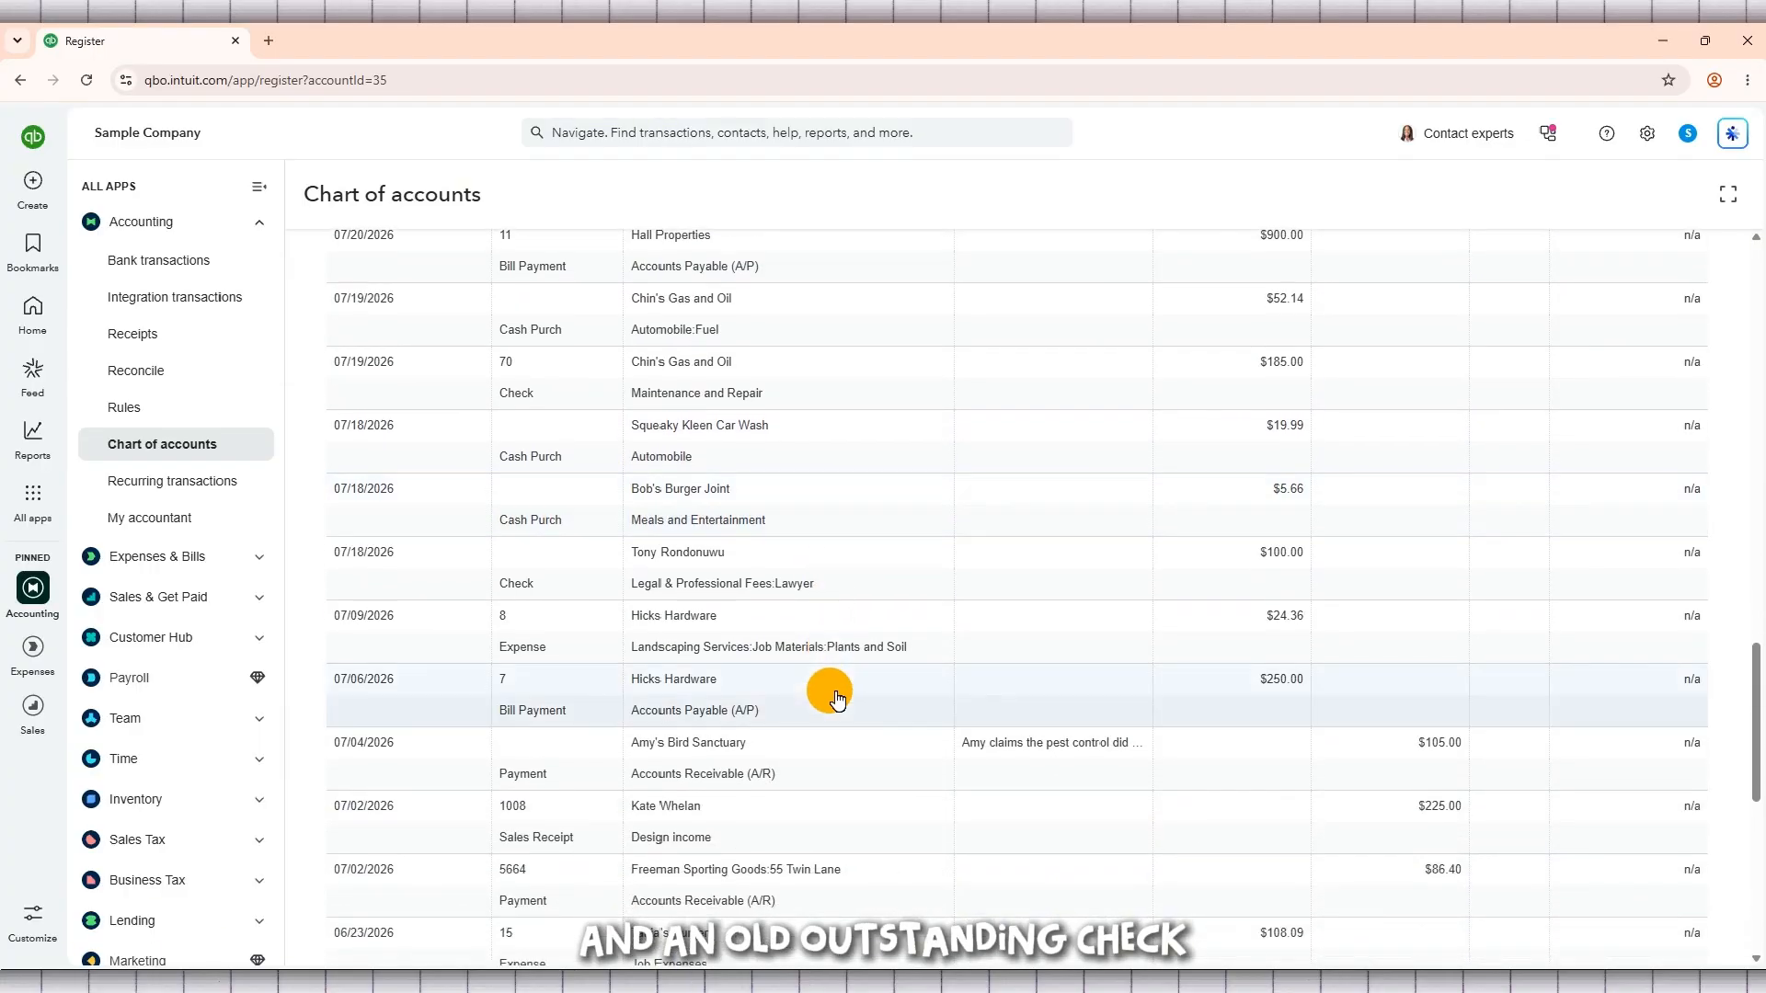
pyautogui.scroll(-4, 837, 699)
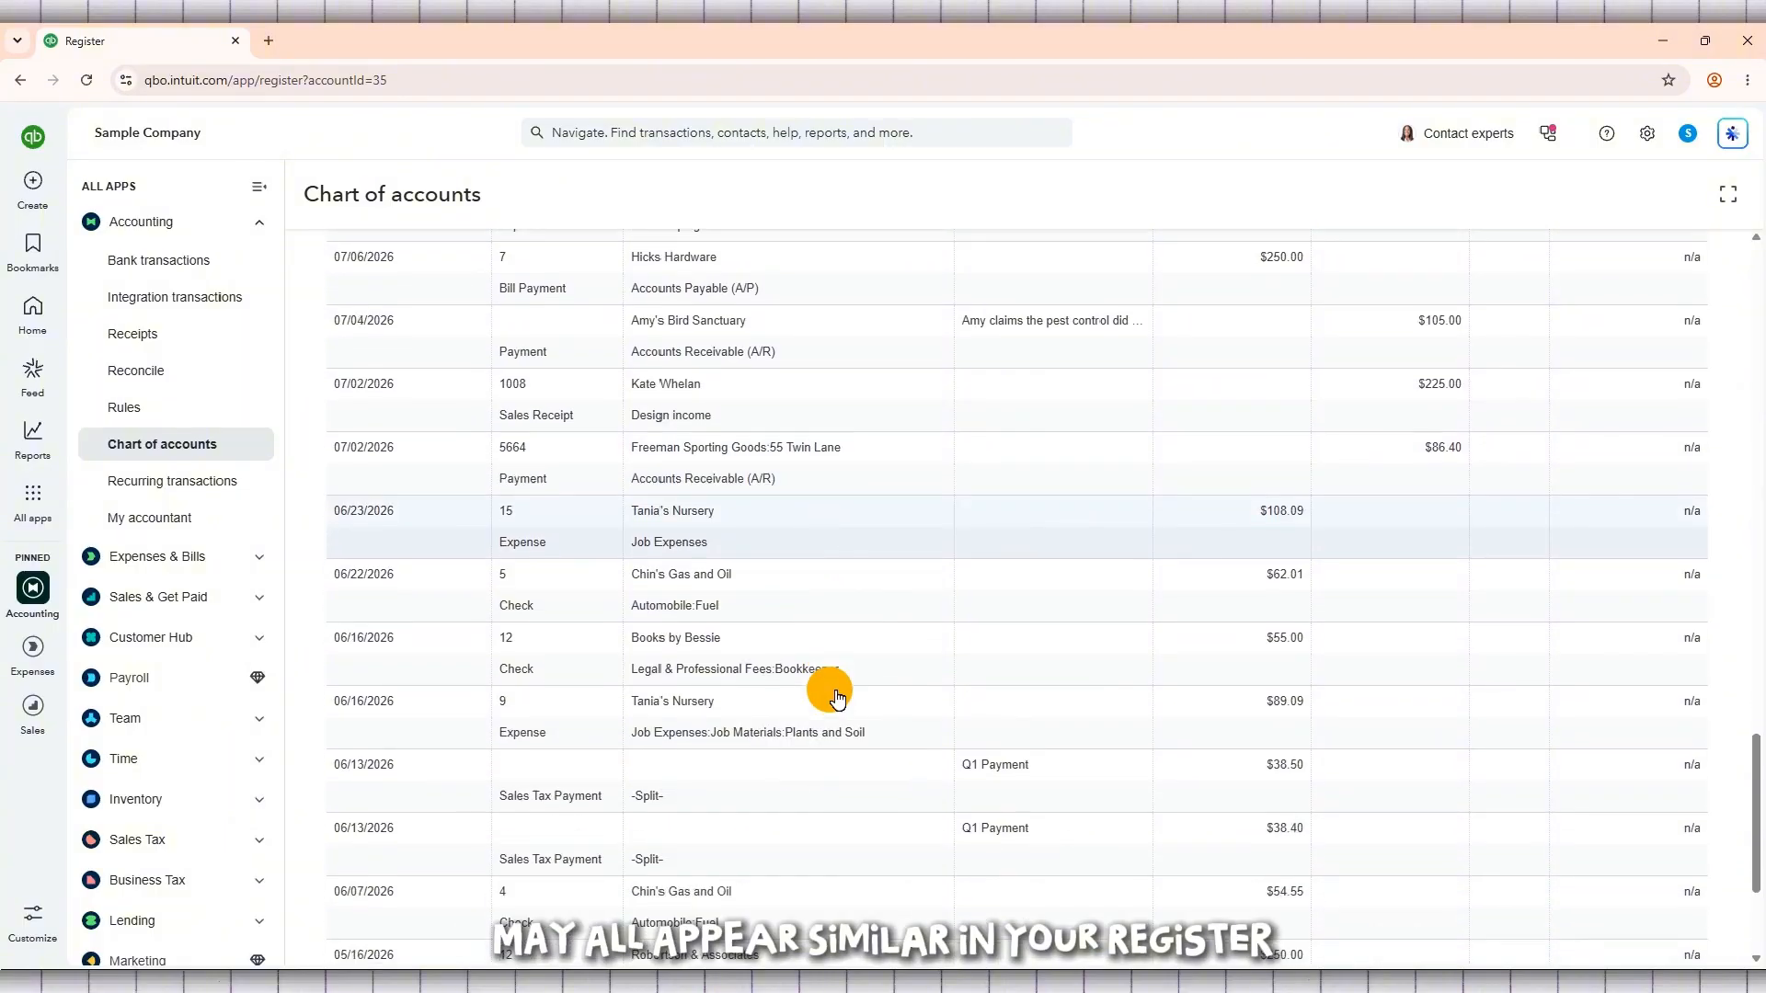
pyautogui.scroll(-2, 833, 695)
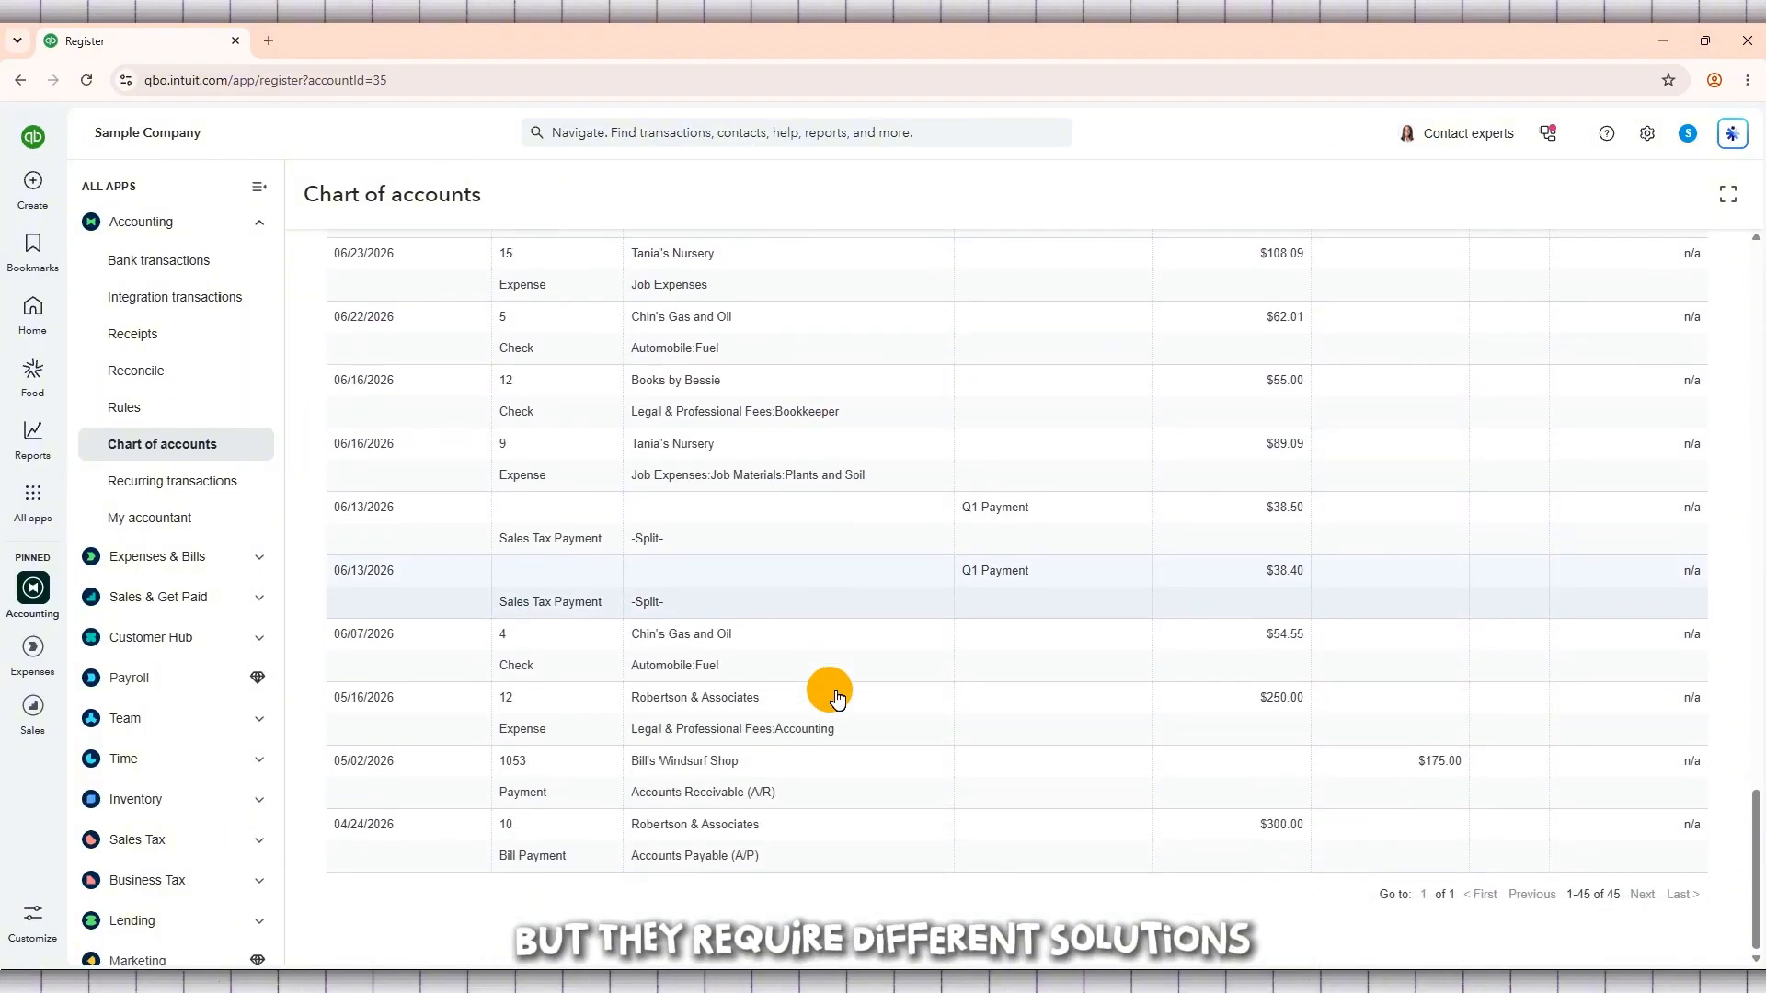
pyautogui.scroll(4, 833, 692)
pyautogui.scroll(5, 832, 692)
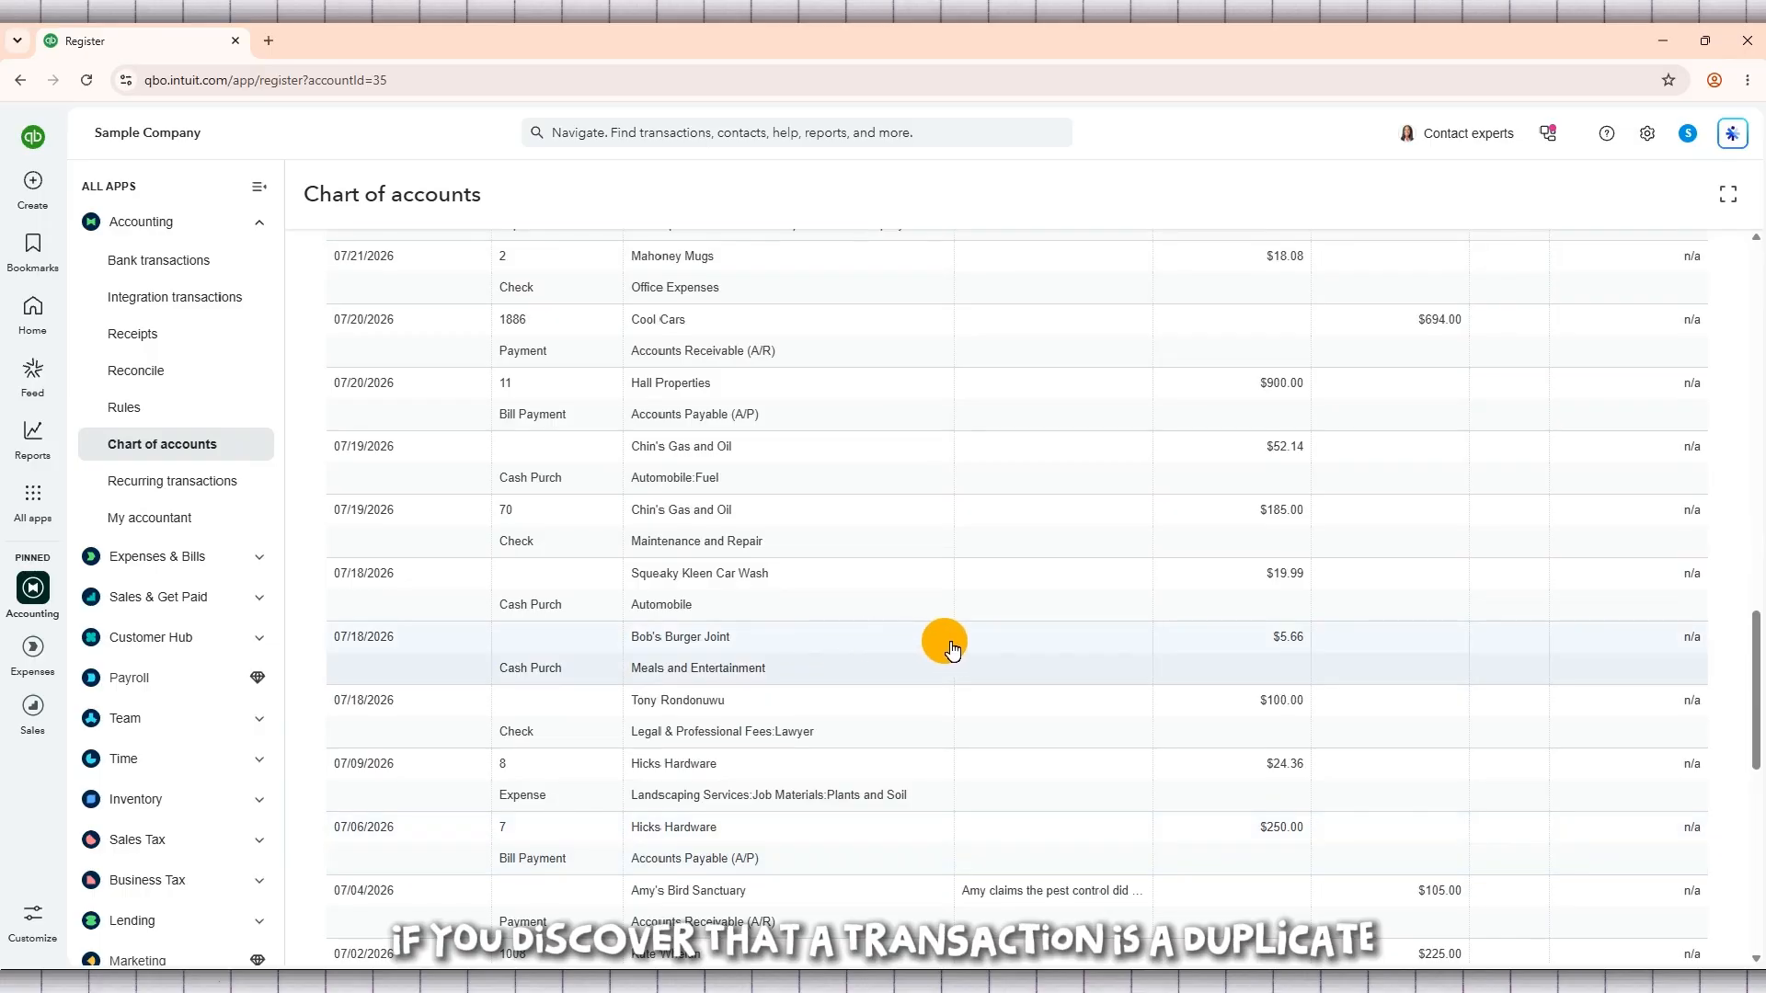
pyautogui.click(1078, 645)
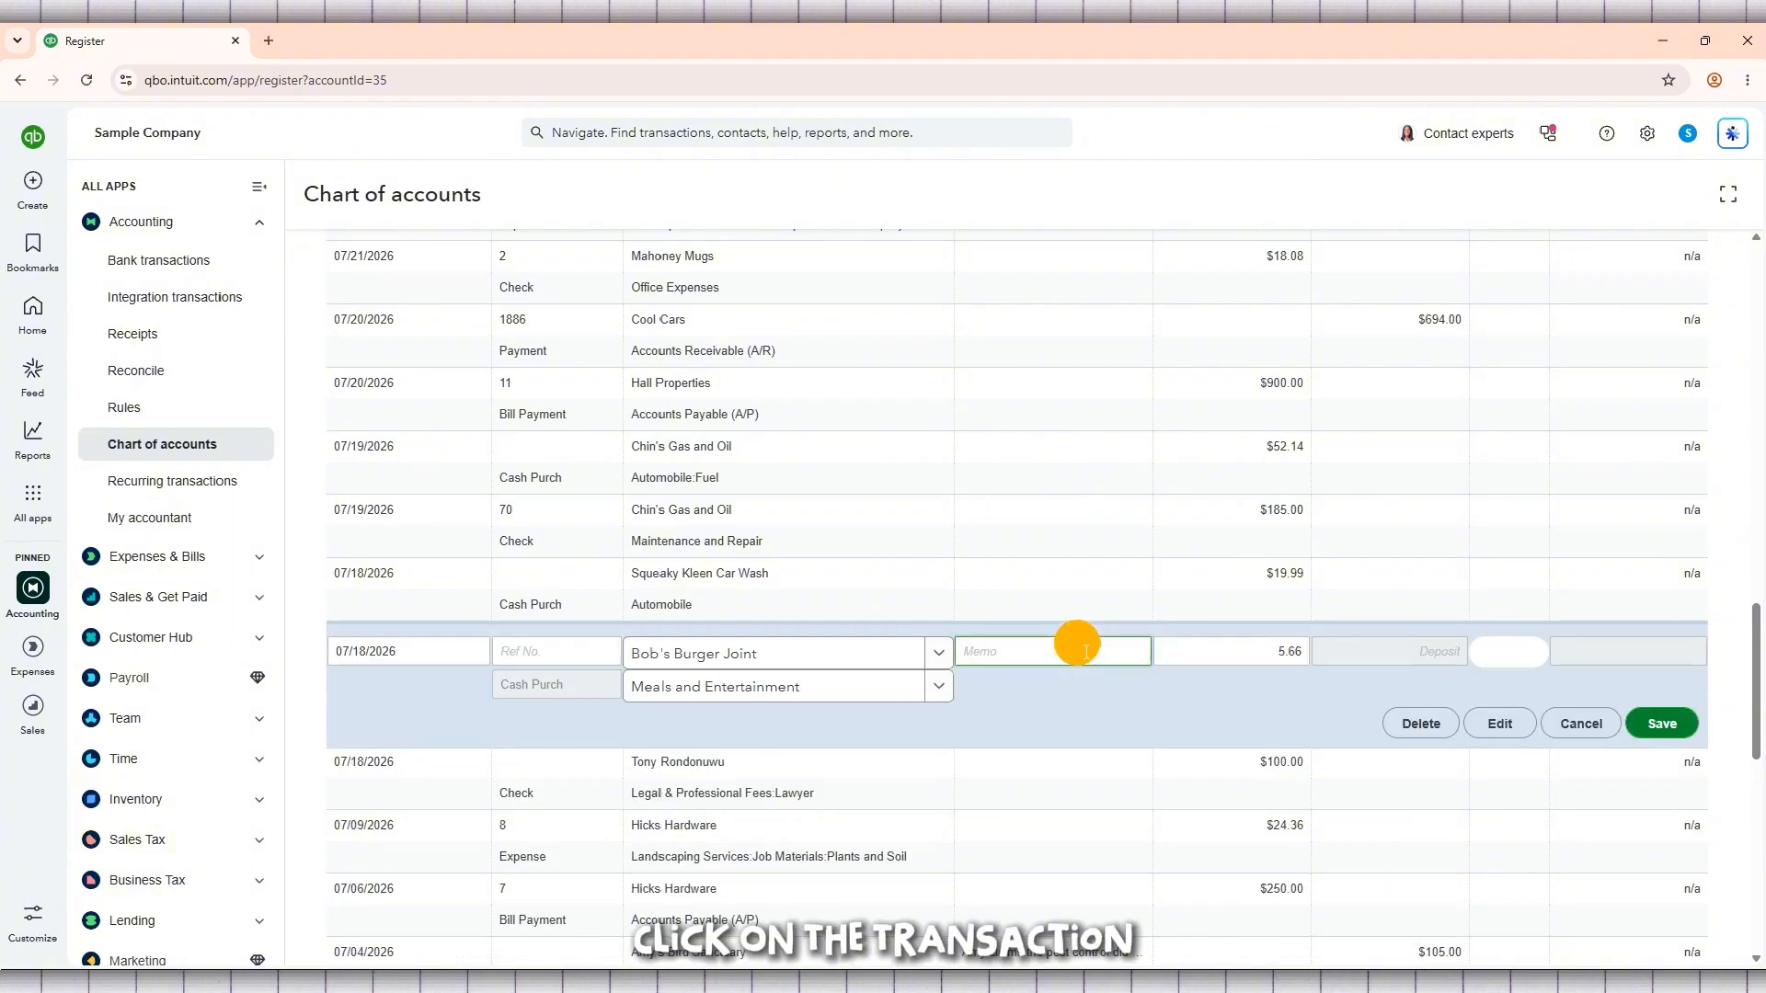
pyautogui.click(1411, 723)
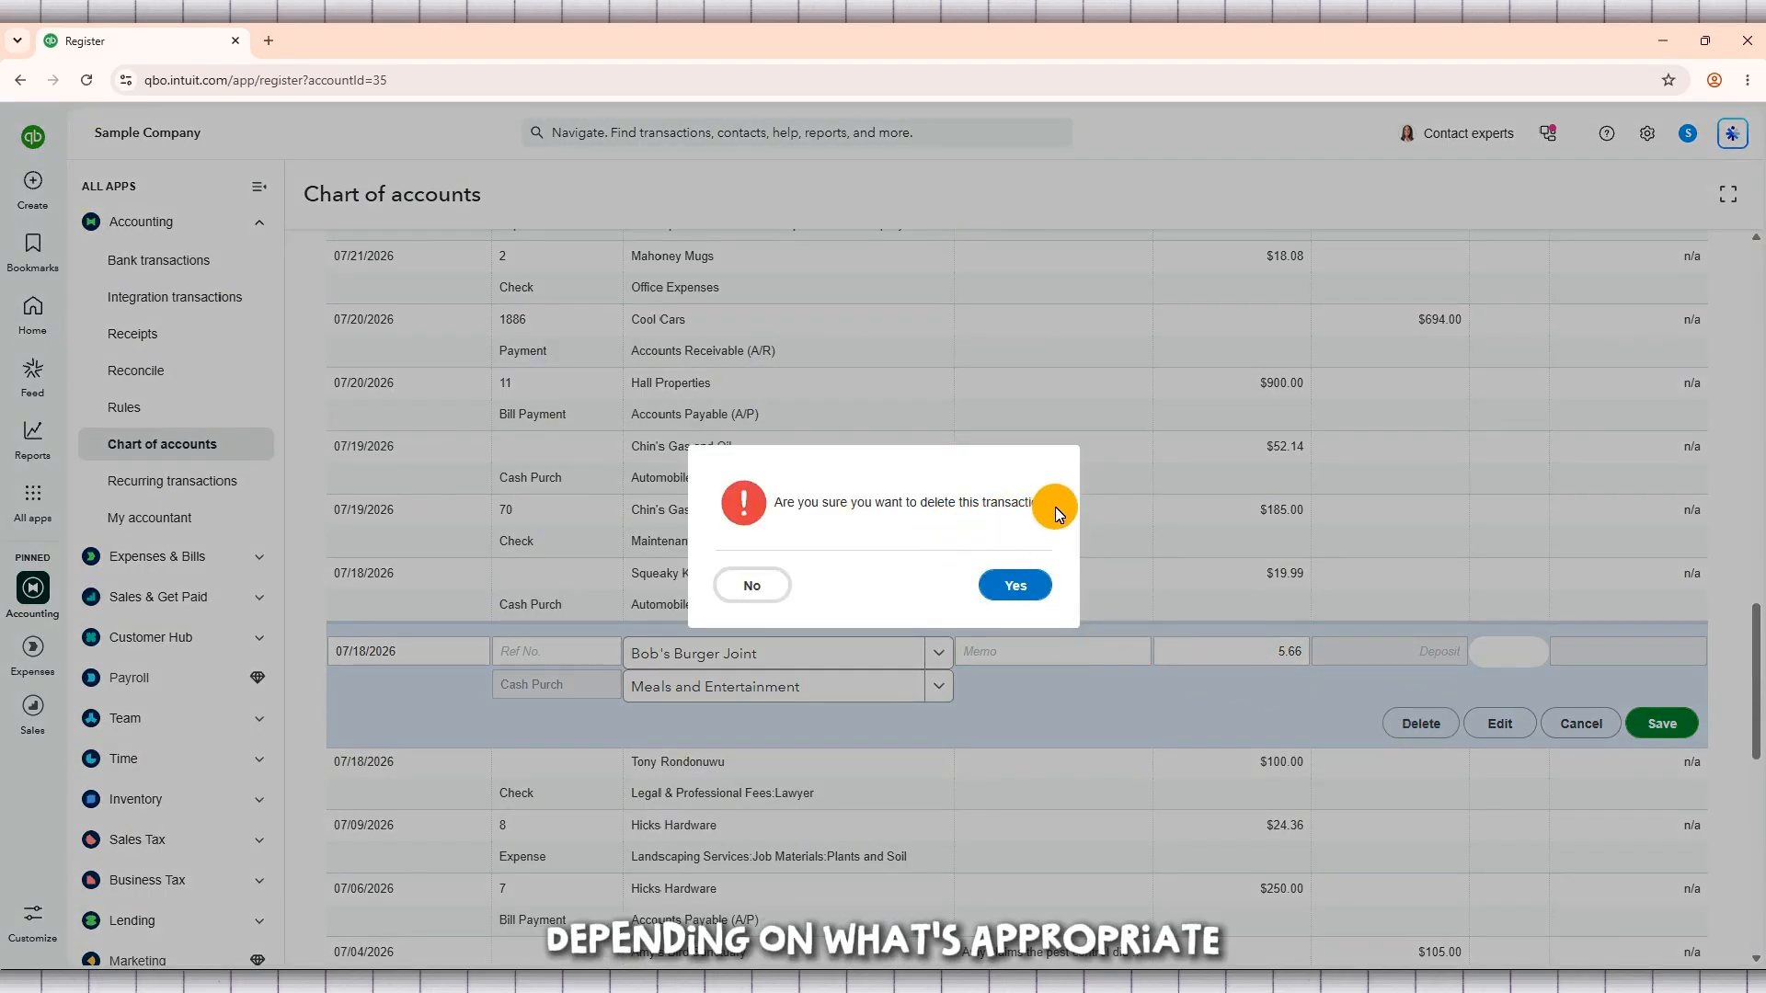
pyautogui.moveTo(1056, 506); pyautogui.dragTo(794, 511)
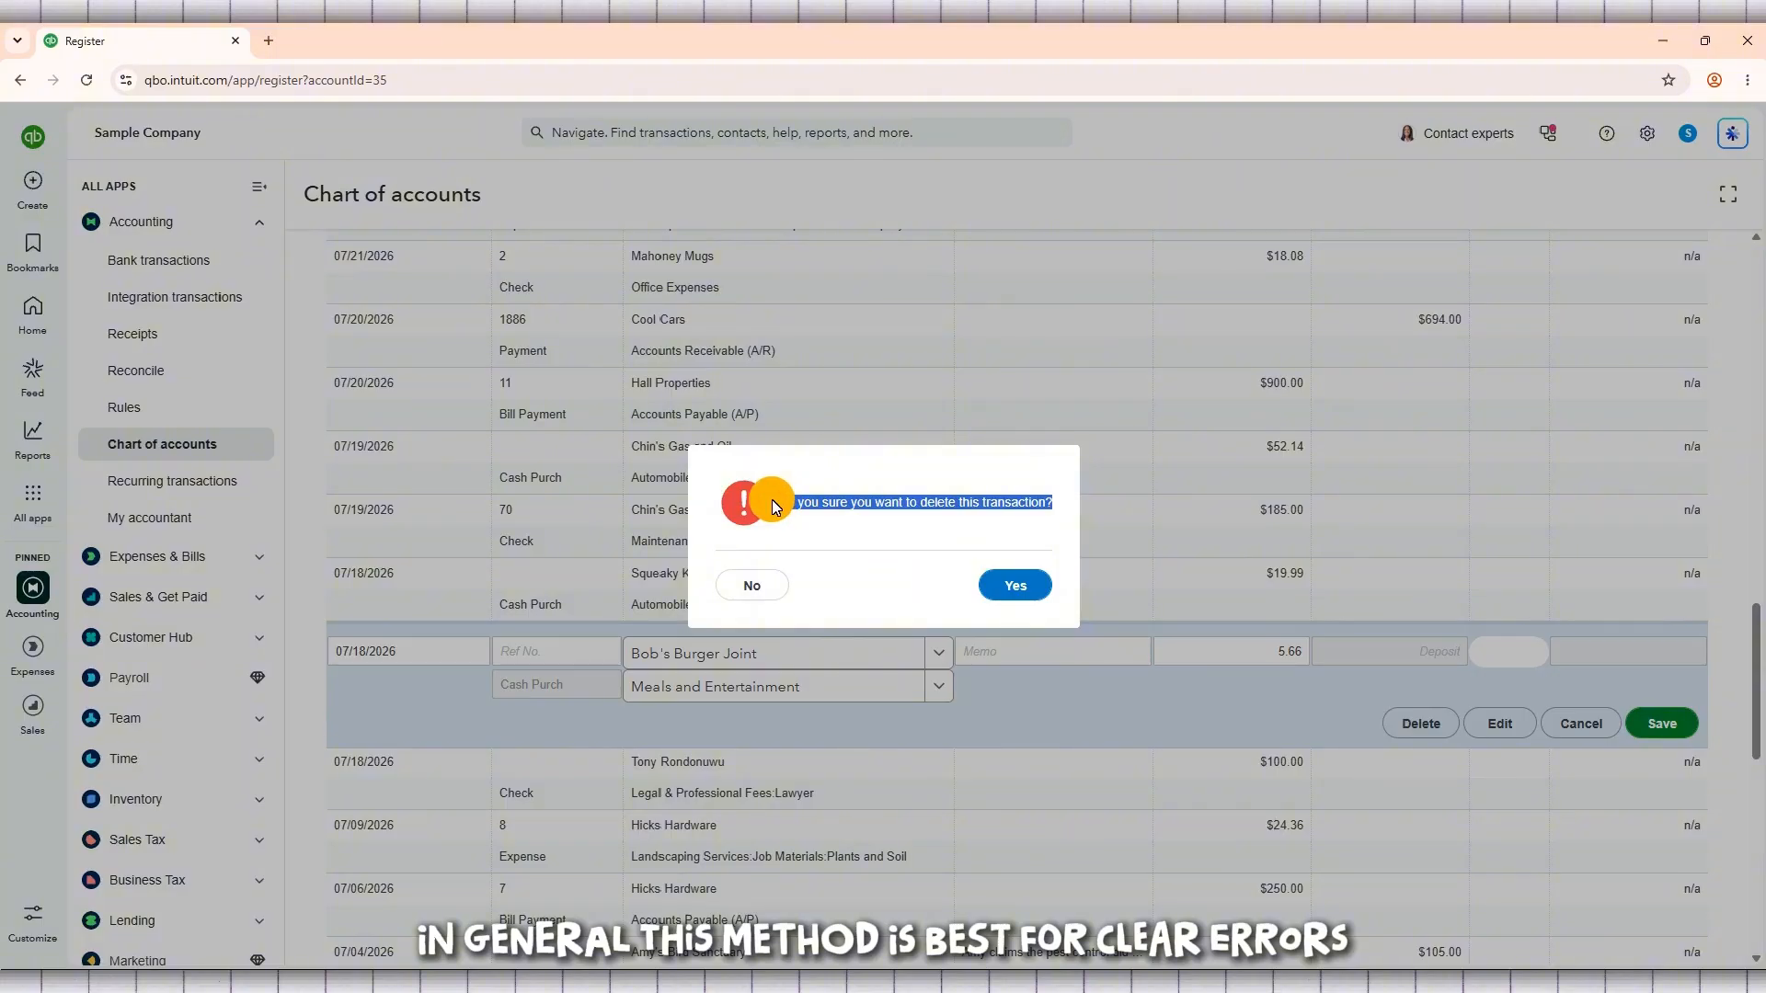
pyautogui.click(842, 518)
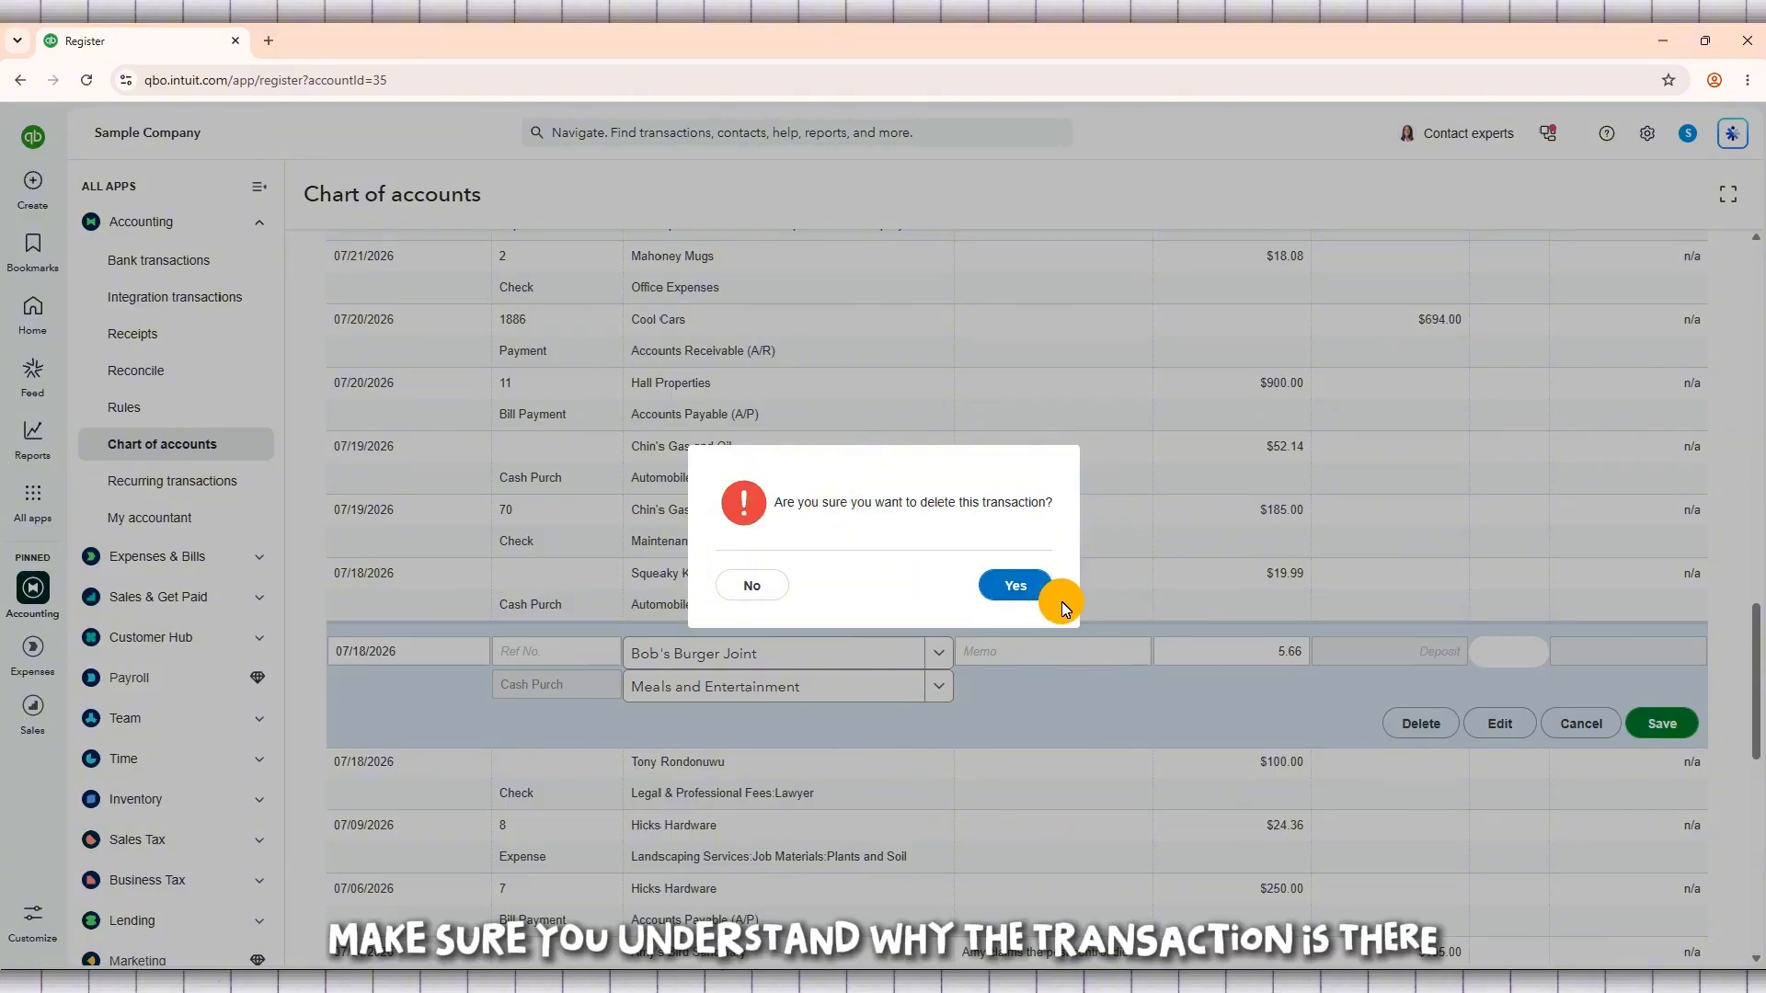
pyautogui.click(1013, 596)
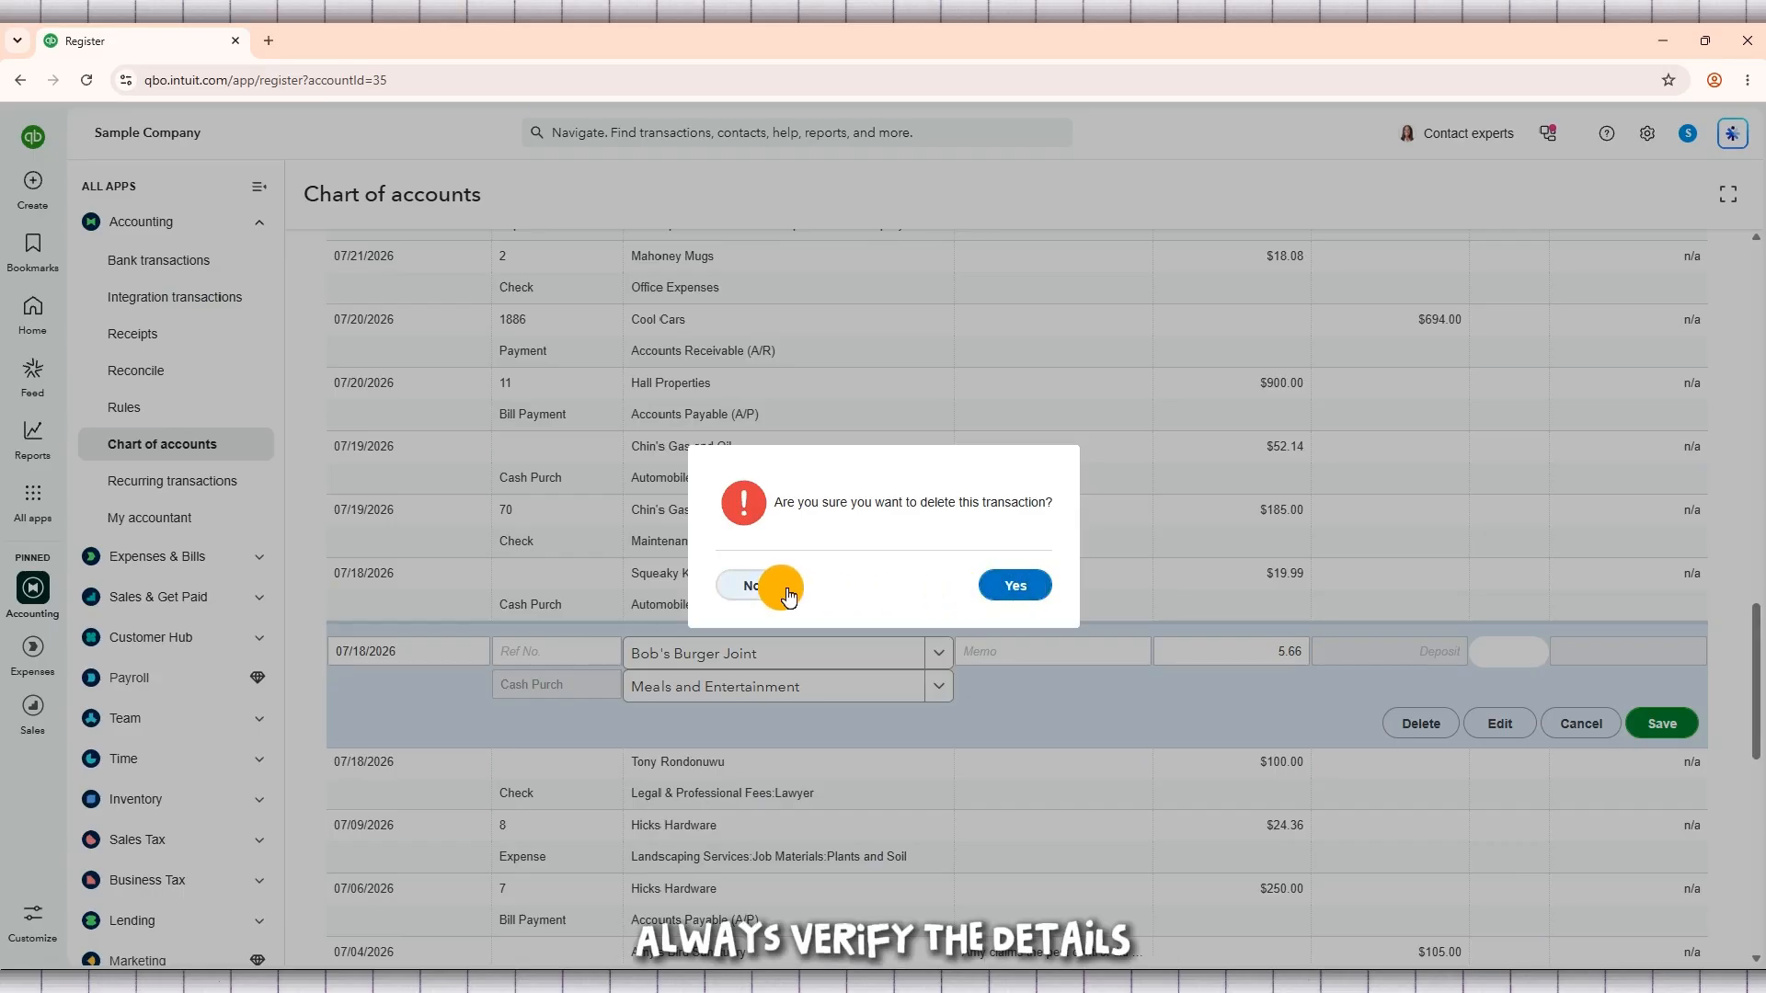
pyautogui.click(1012, 592)
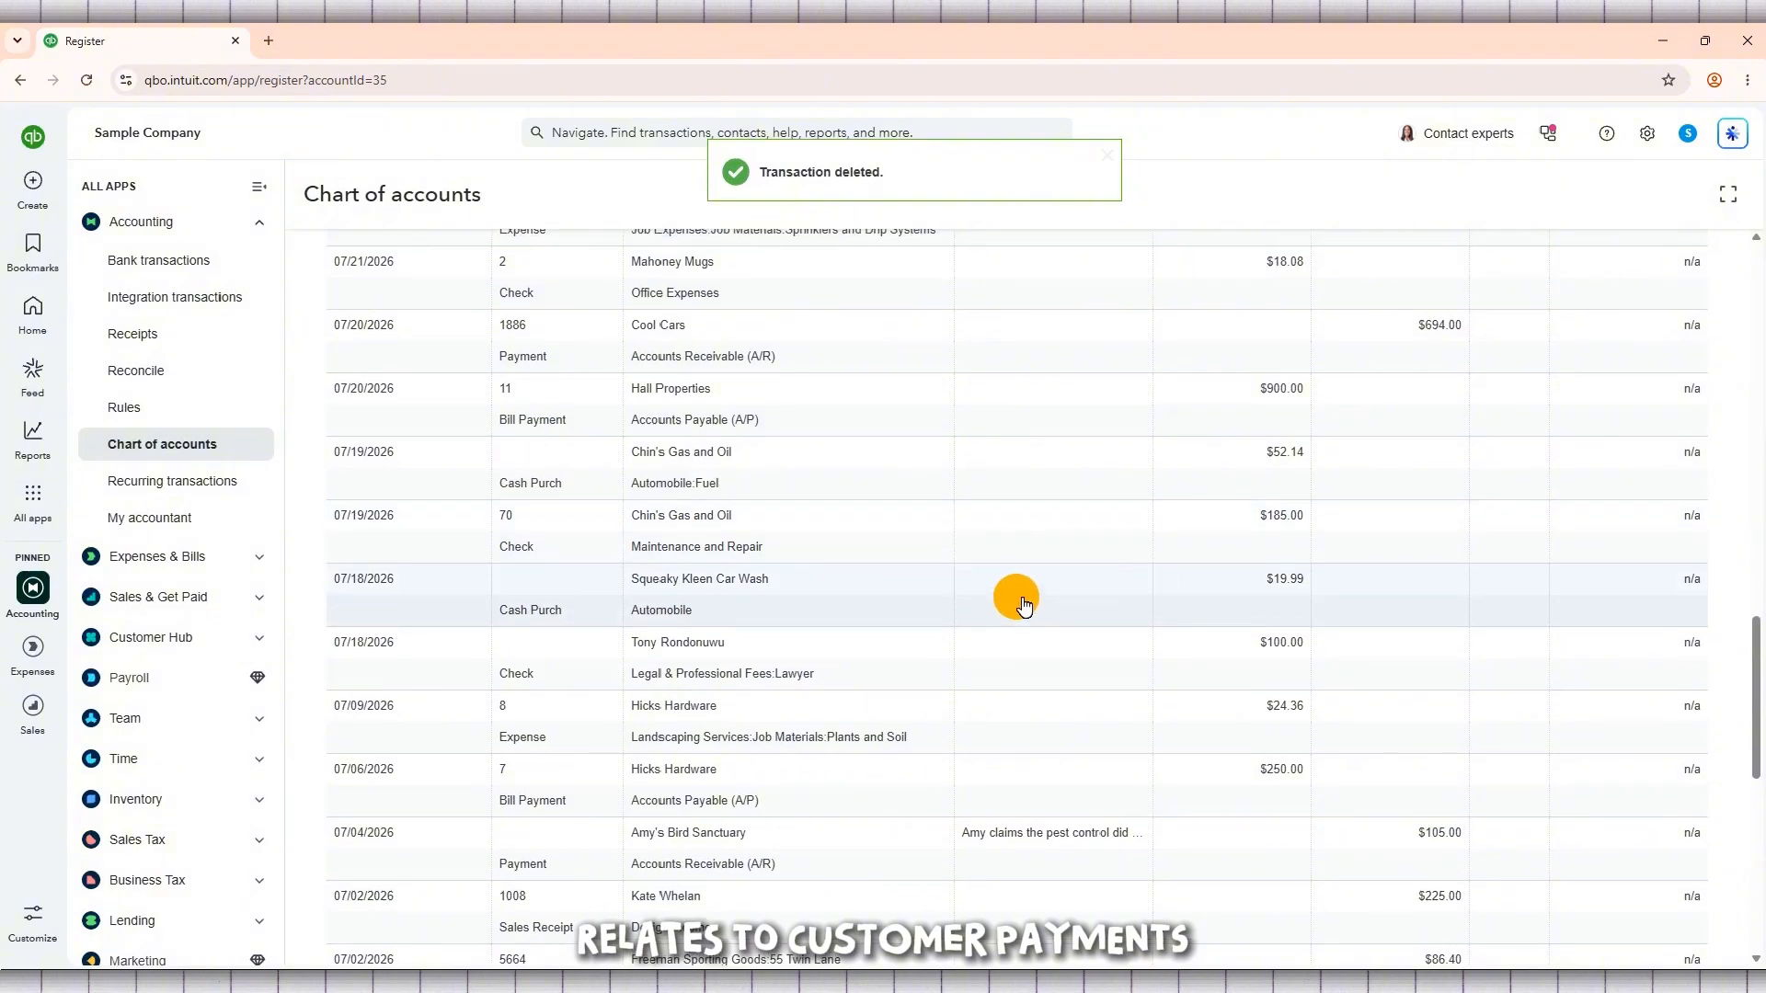
pyautogui.scroll(2, 1024, 604)
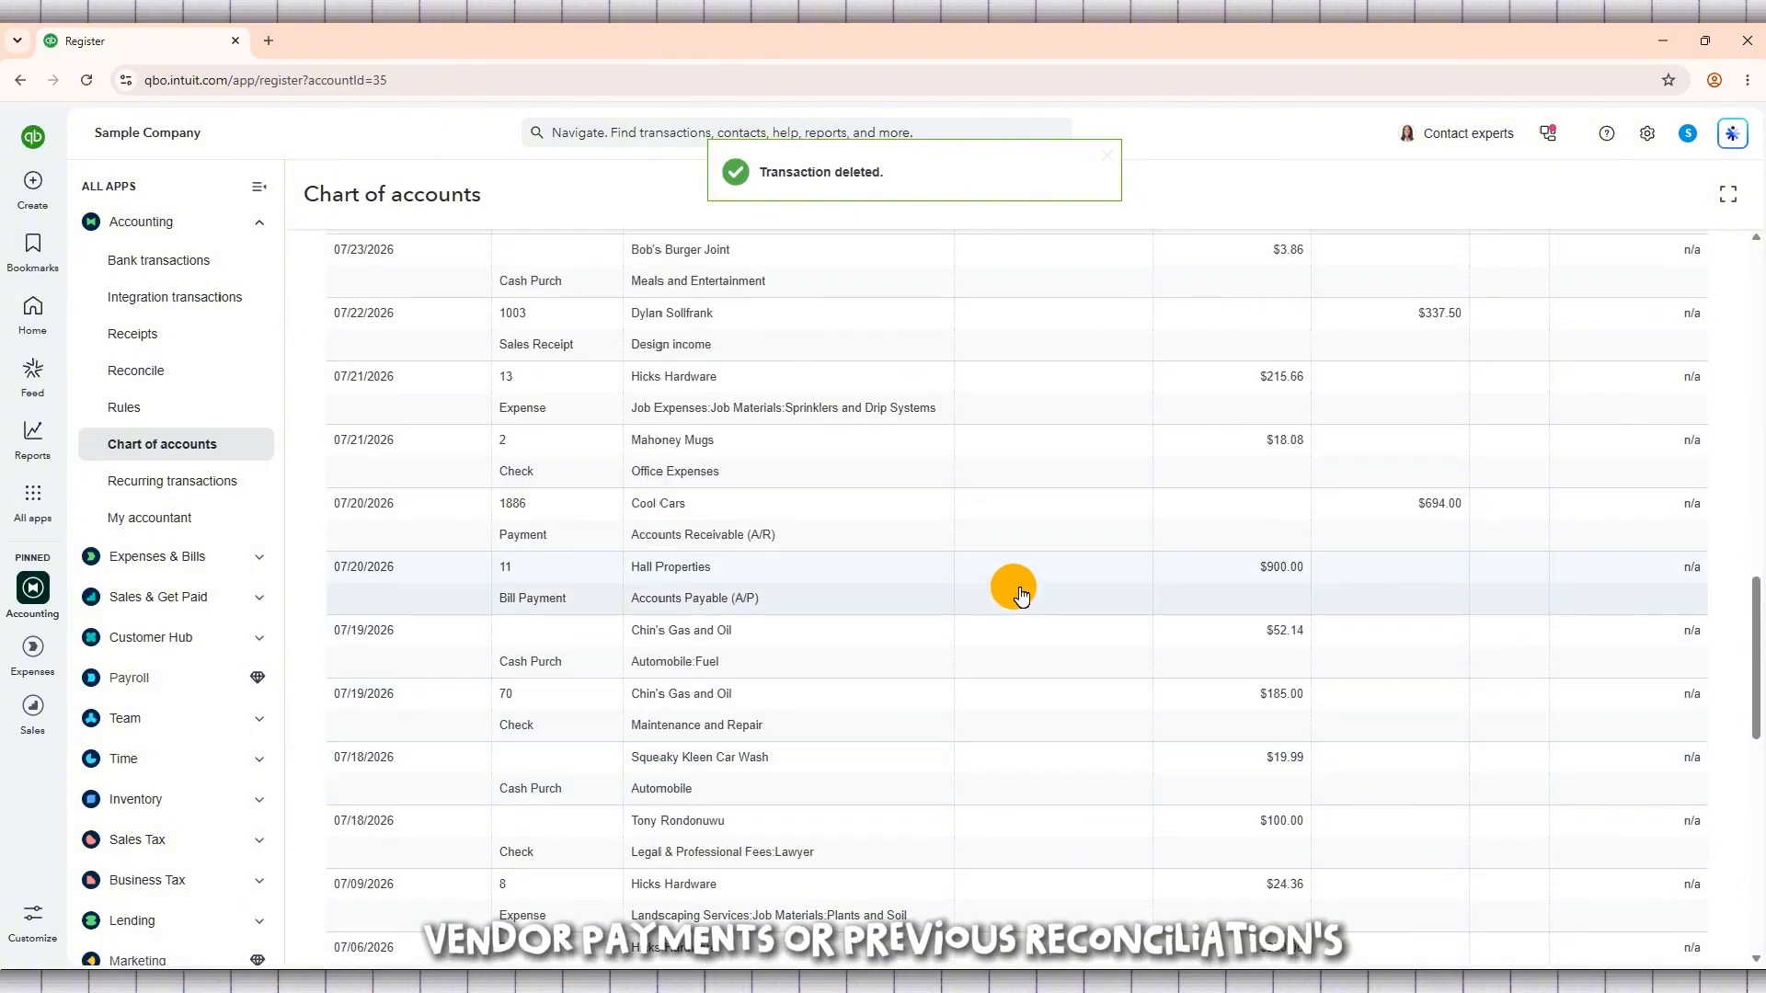
pyautogui.scroll(2, 1020, 592)
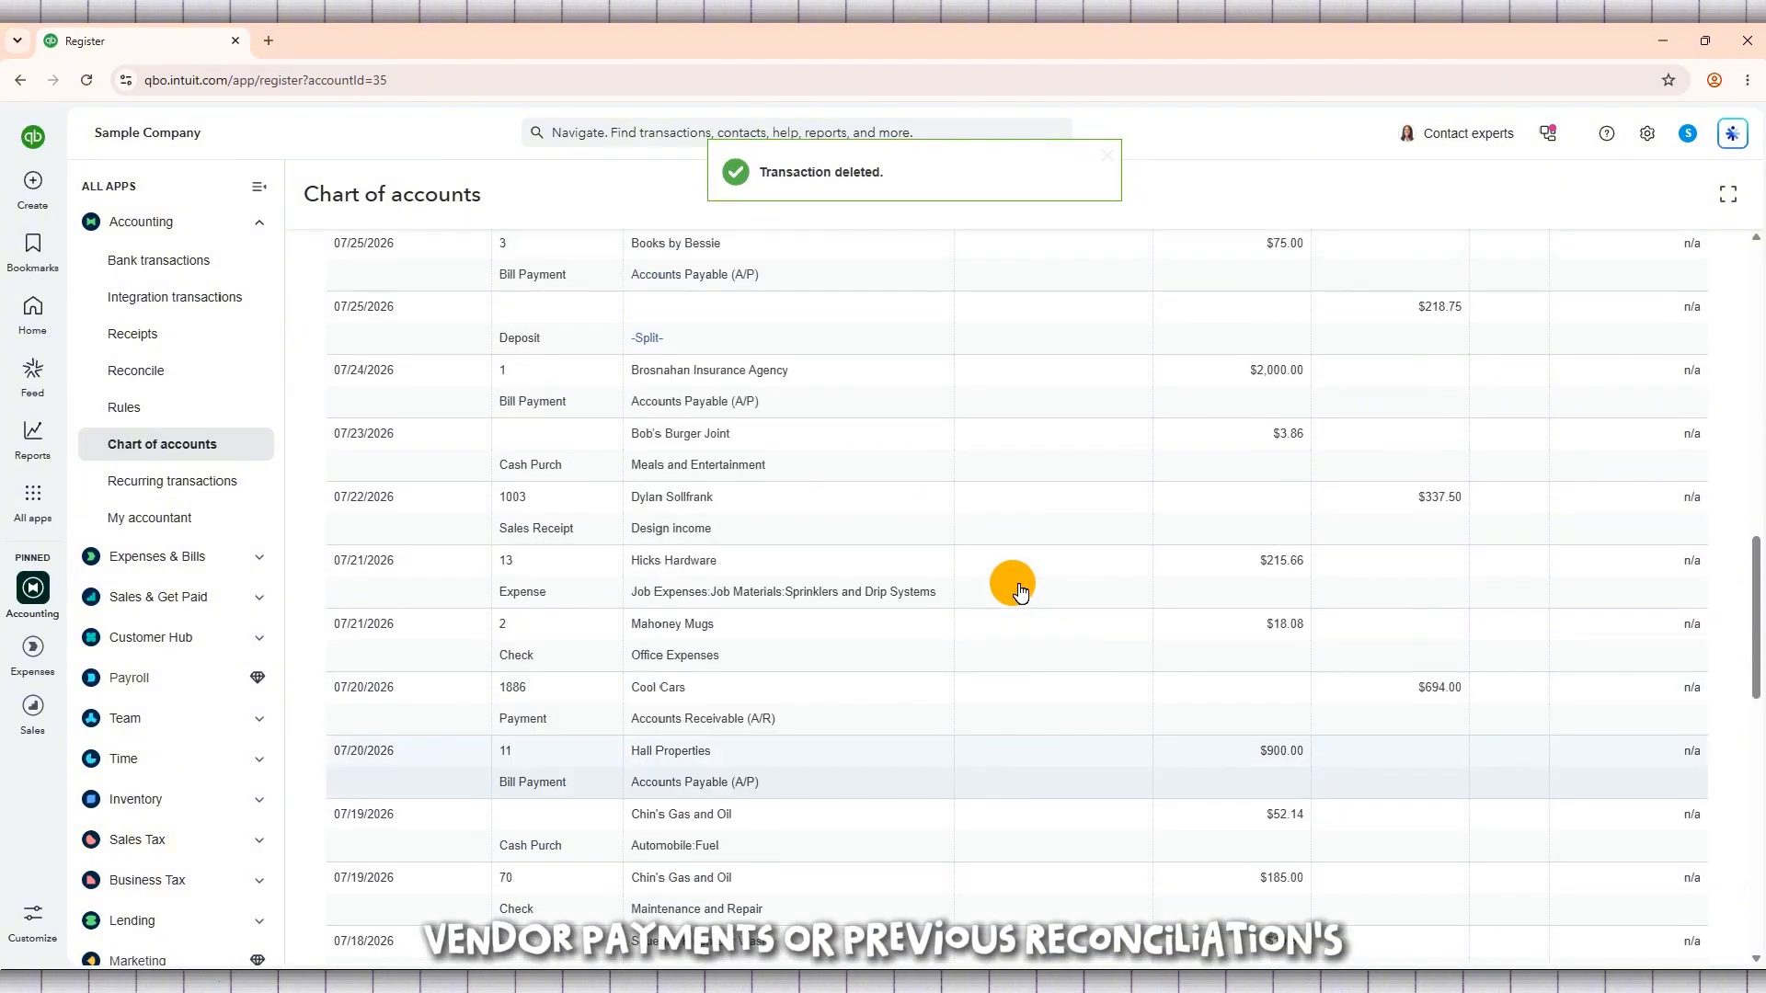
pyautogui.click(1121, 463)
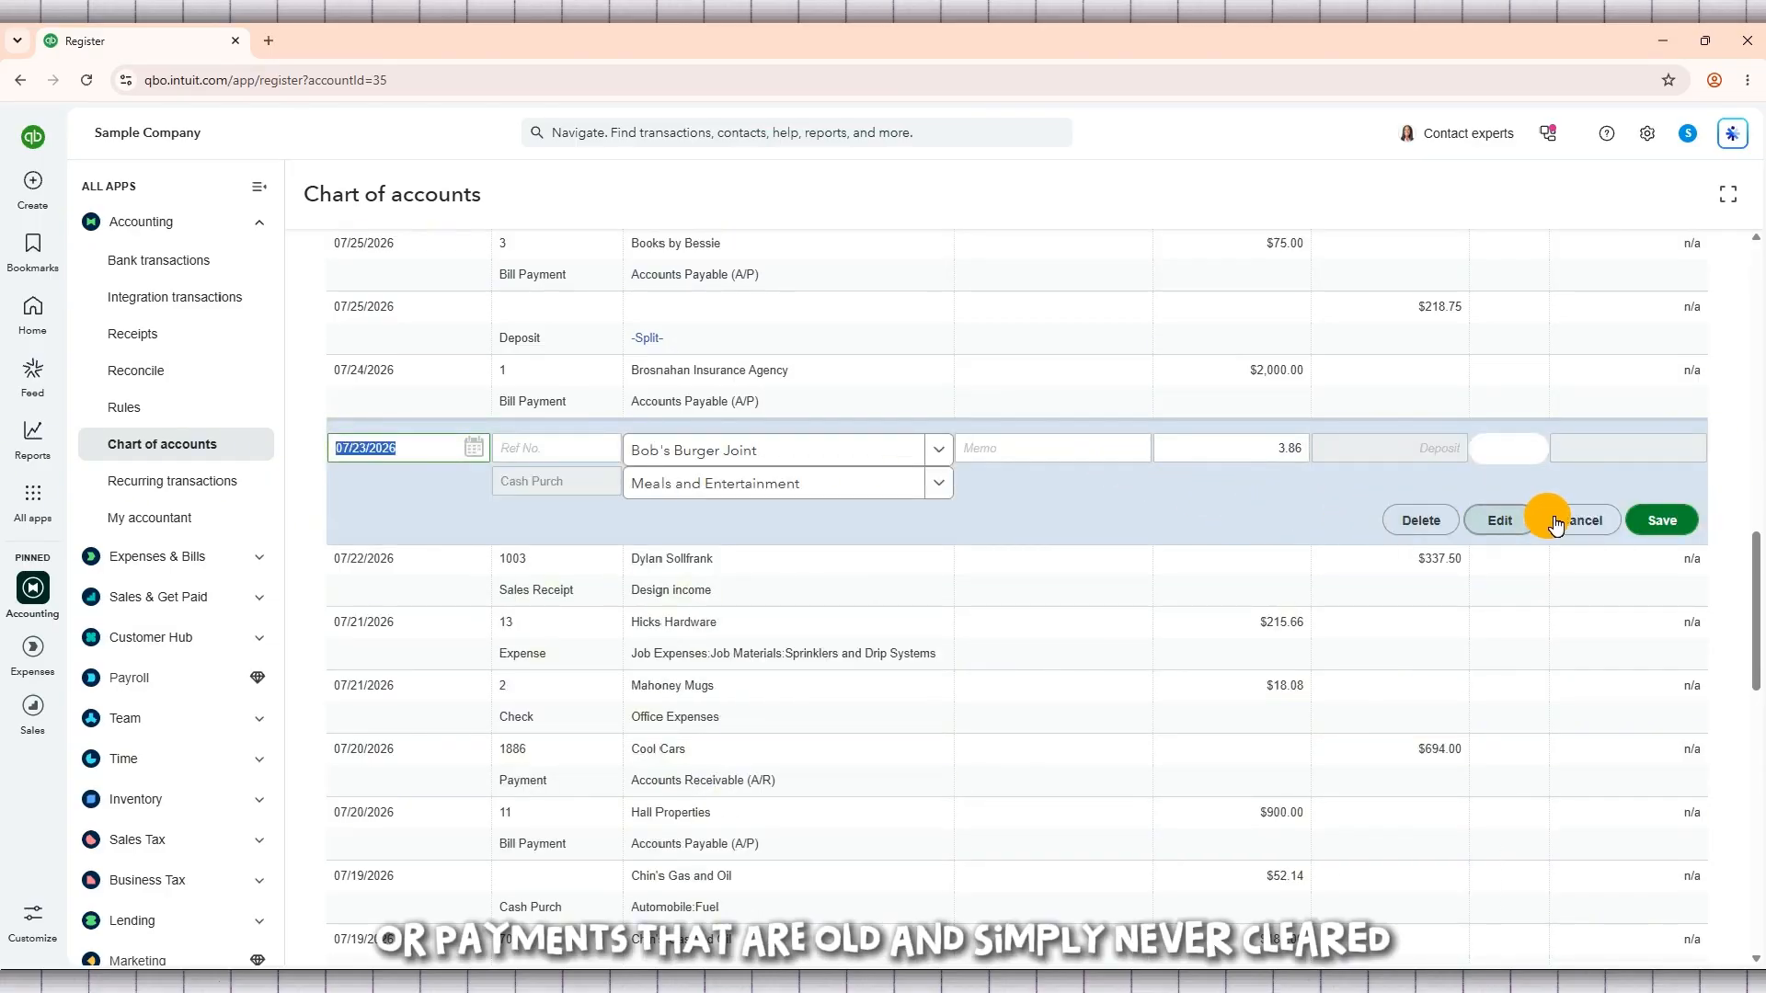
pyautogui.click(1433, 521)
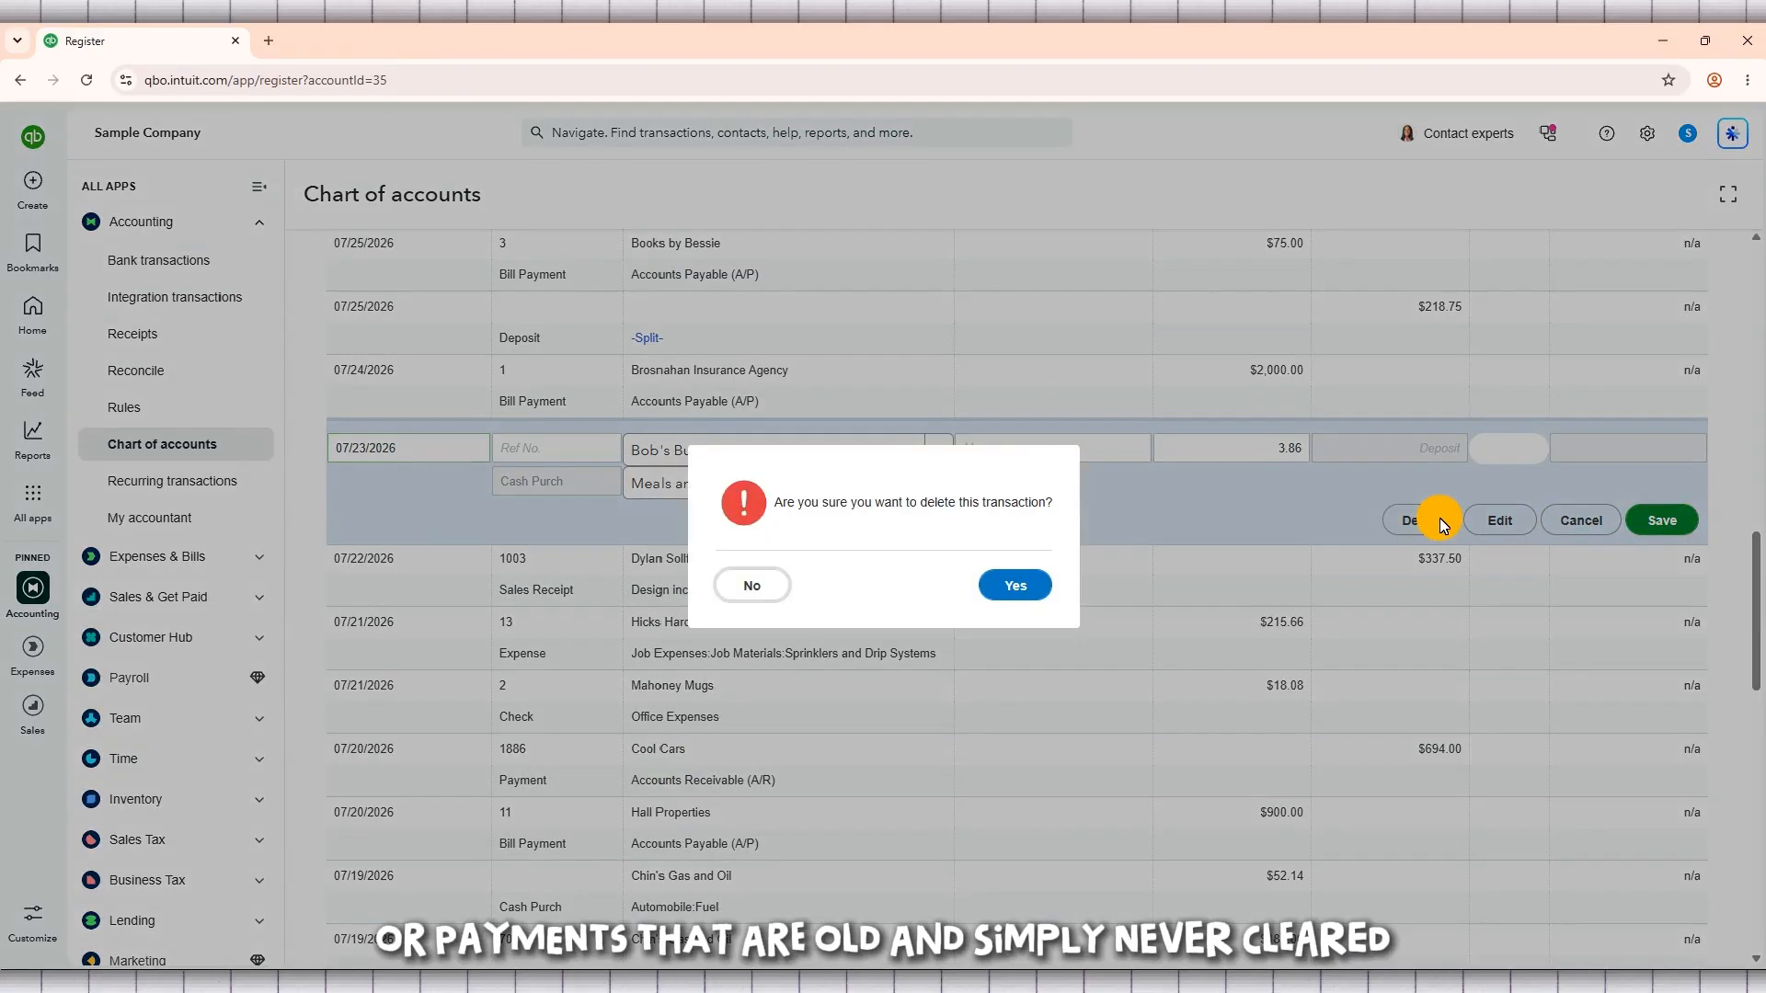
pyautogui.moveTo(1057, 505); pyautogui.dragTo(777, 501)
pyautogui.click(837, 501)
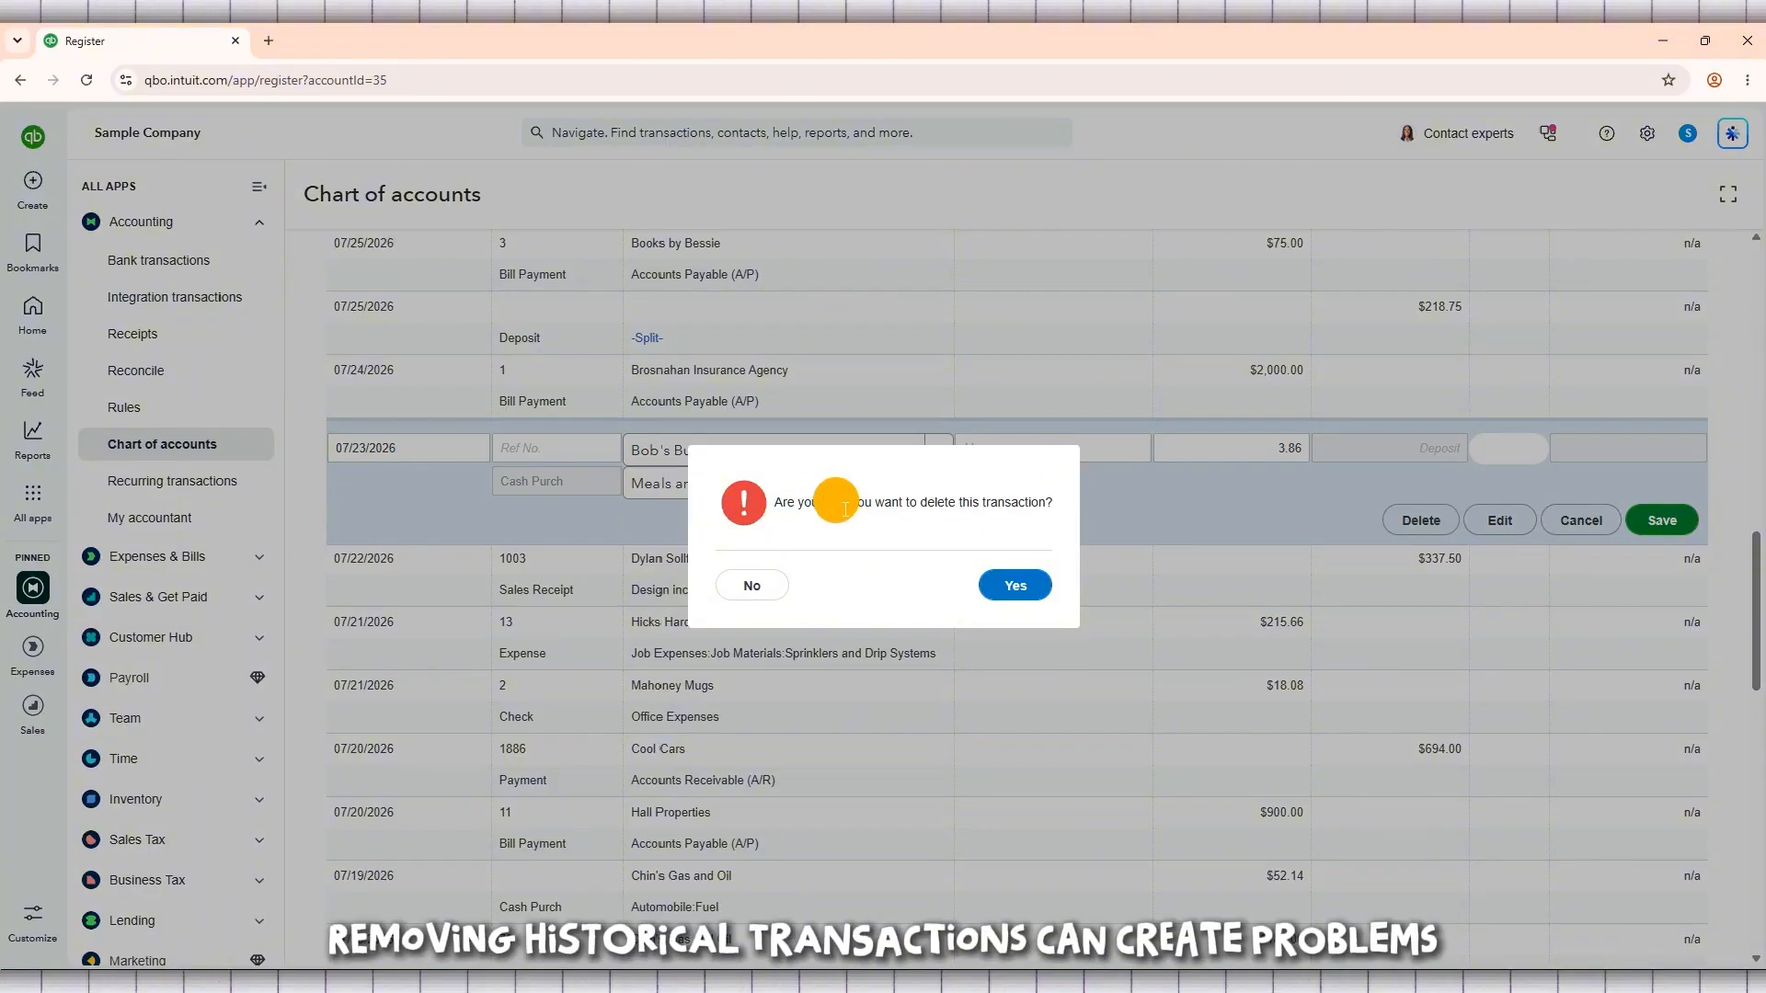
pyautogui.tripleClick(908, 508)
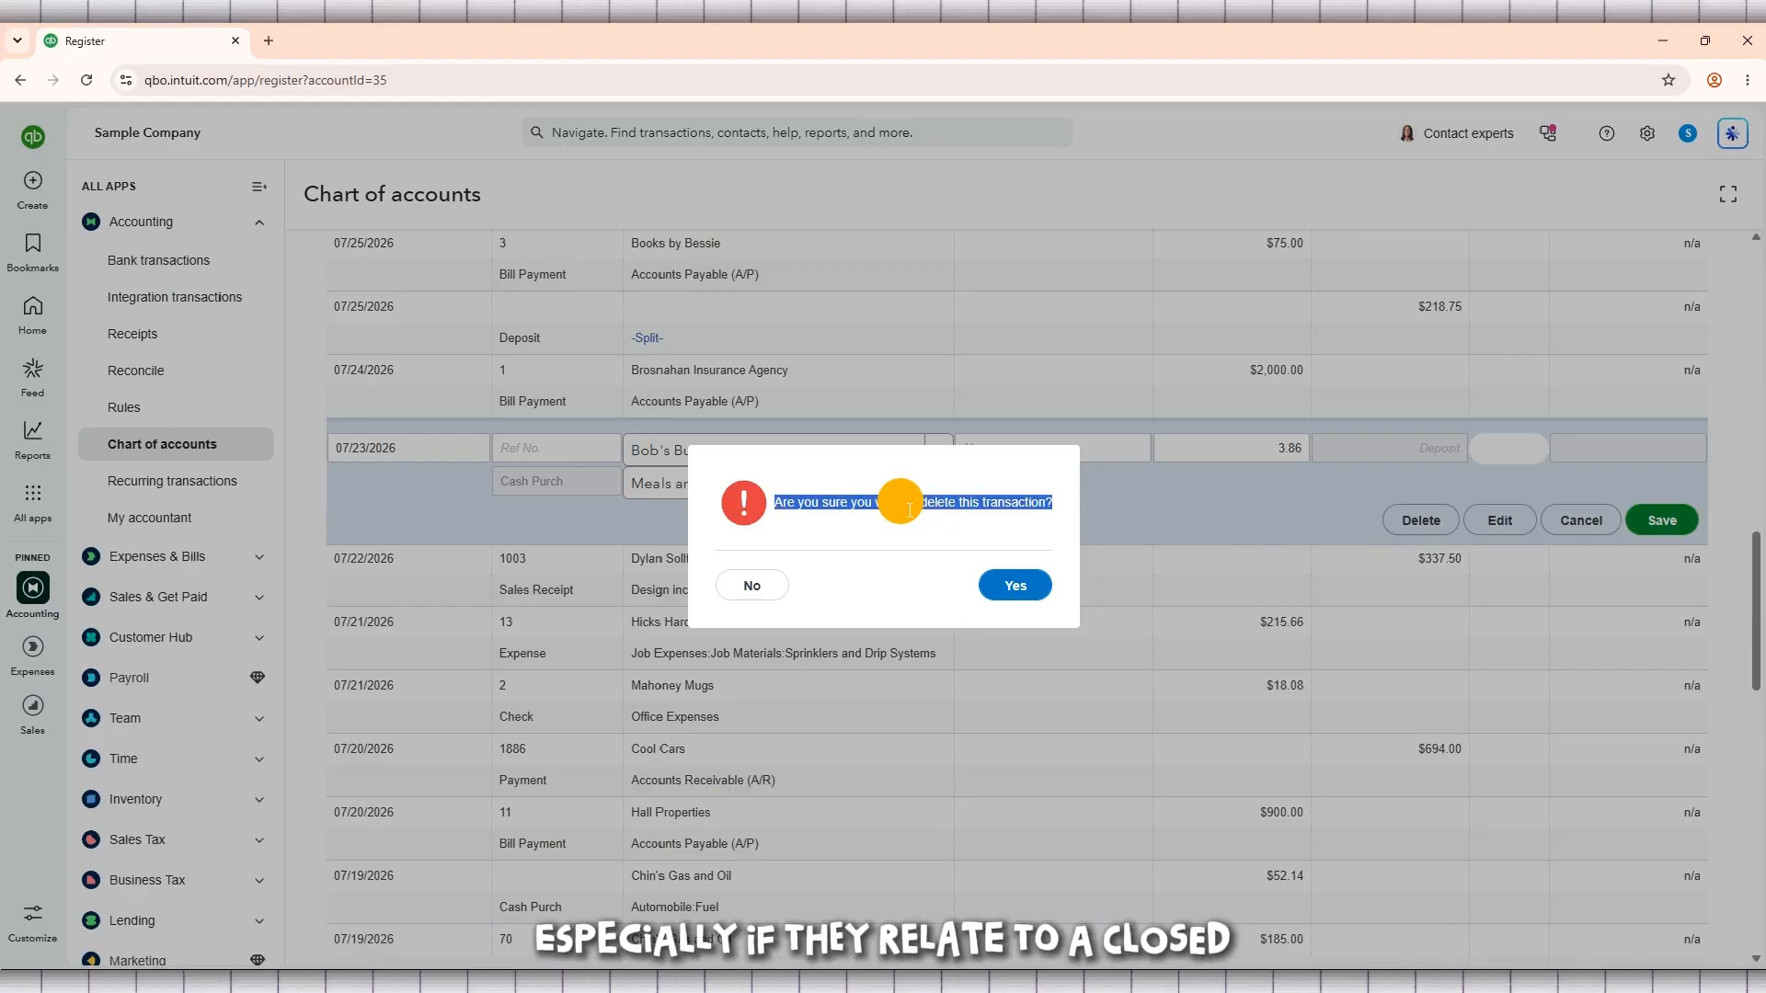
pyautogui.click(908, 507)
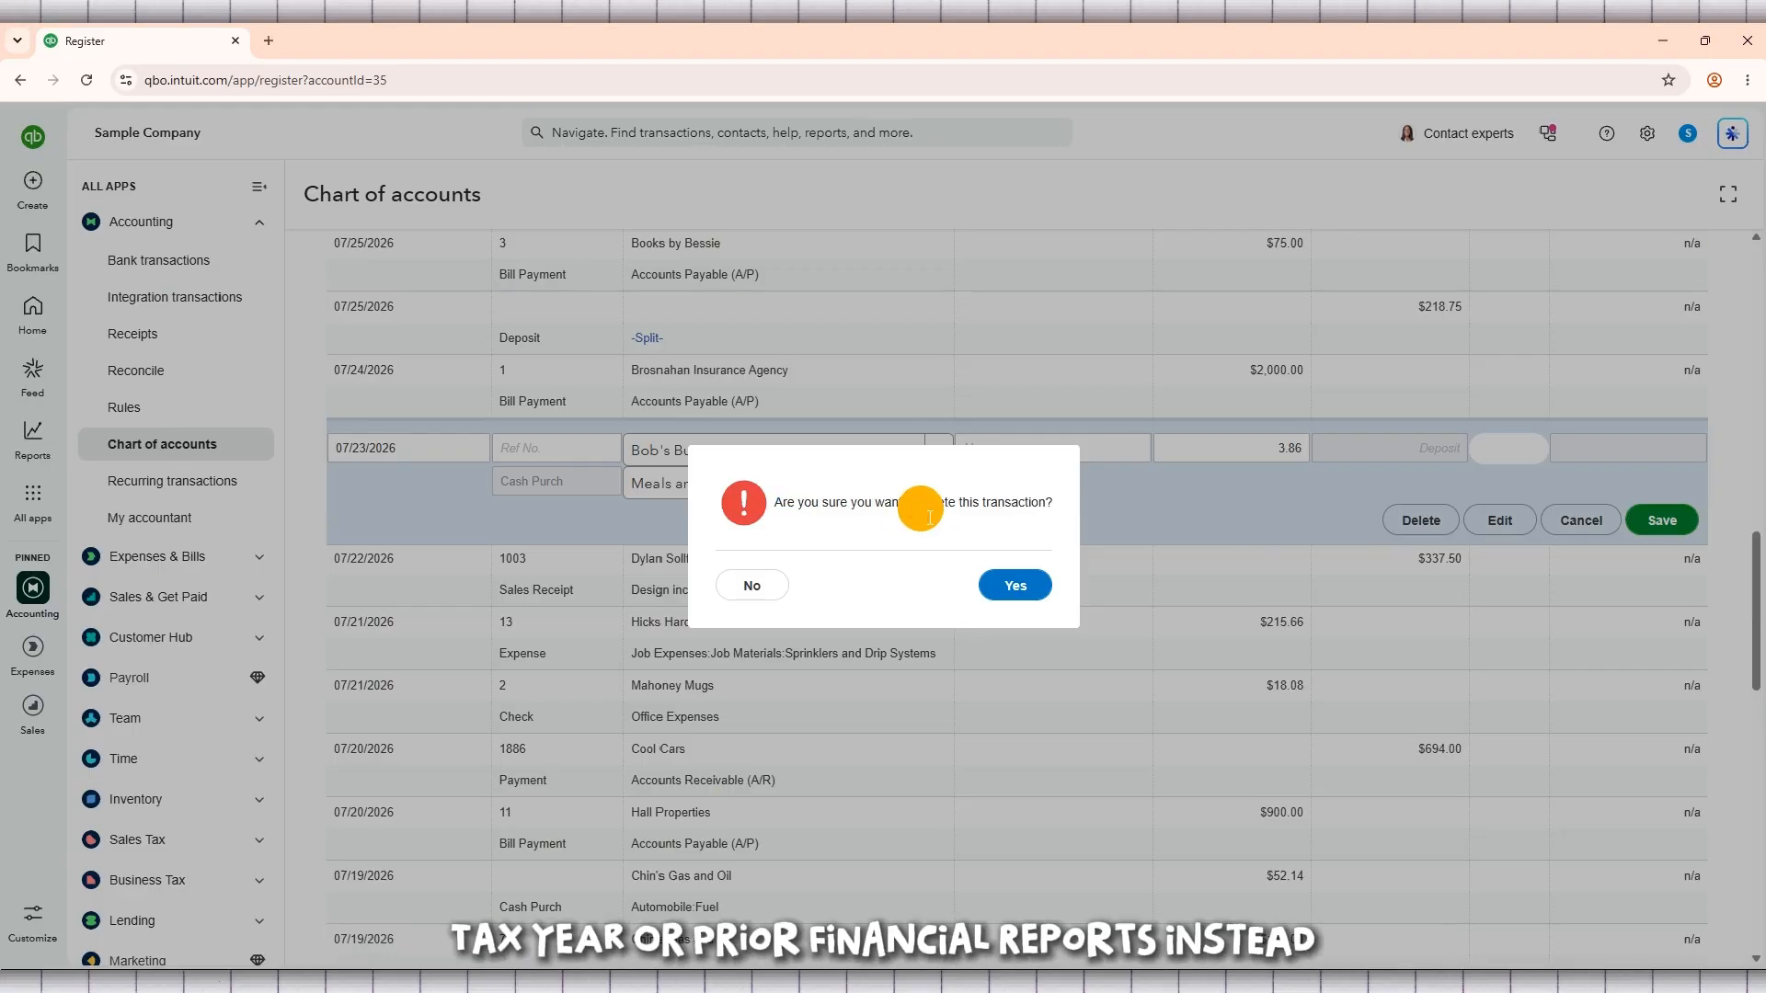
pyautogui.click(768, 595)
# Step: Review the unreconciled Checking transactions from the newest entries back to the June 2026 ones for old uncleared items
pyautogui.scroll(5, 1380, 529)
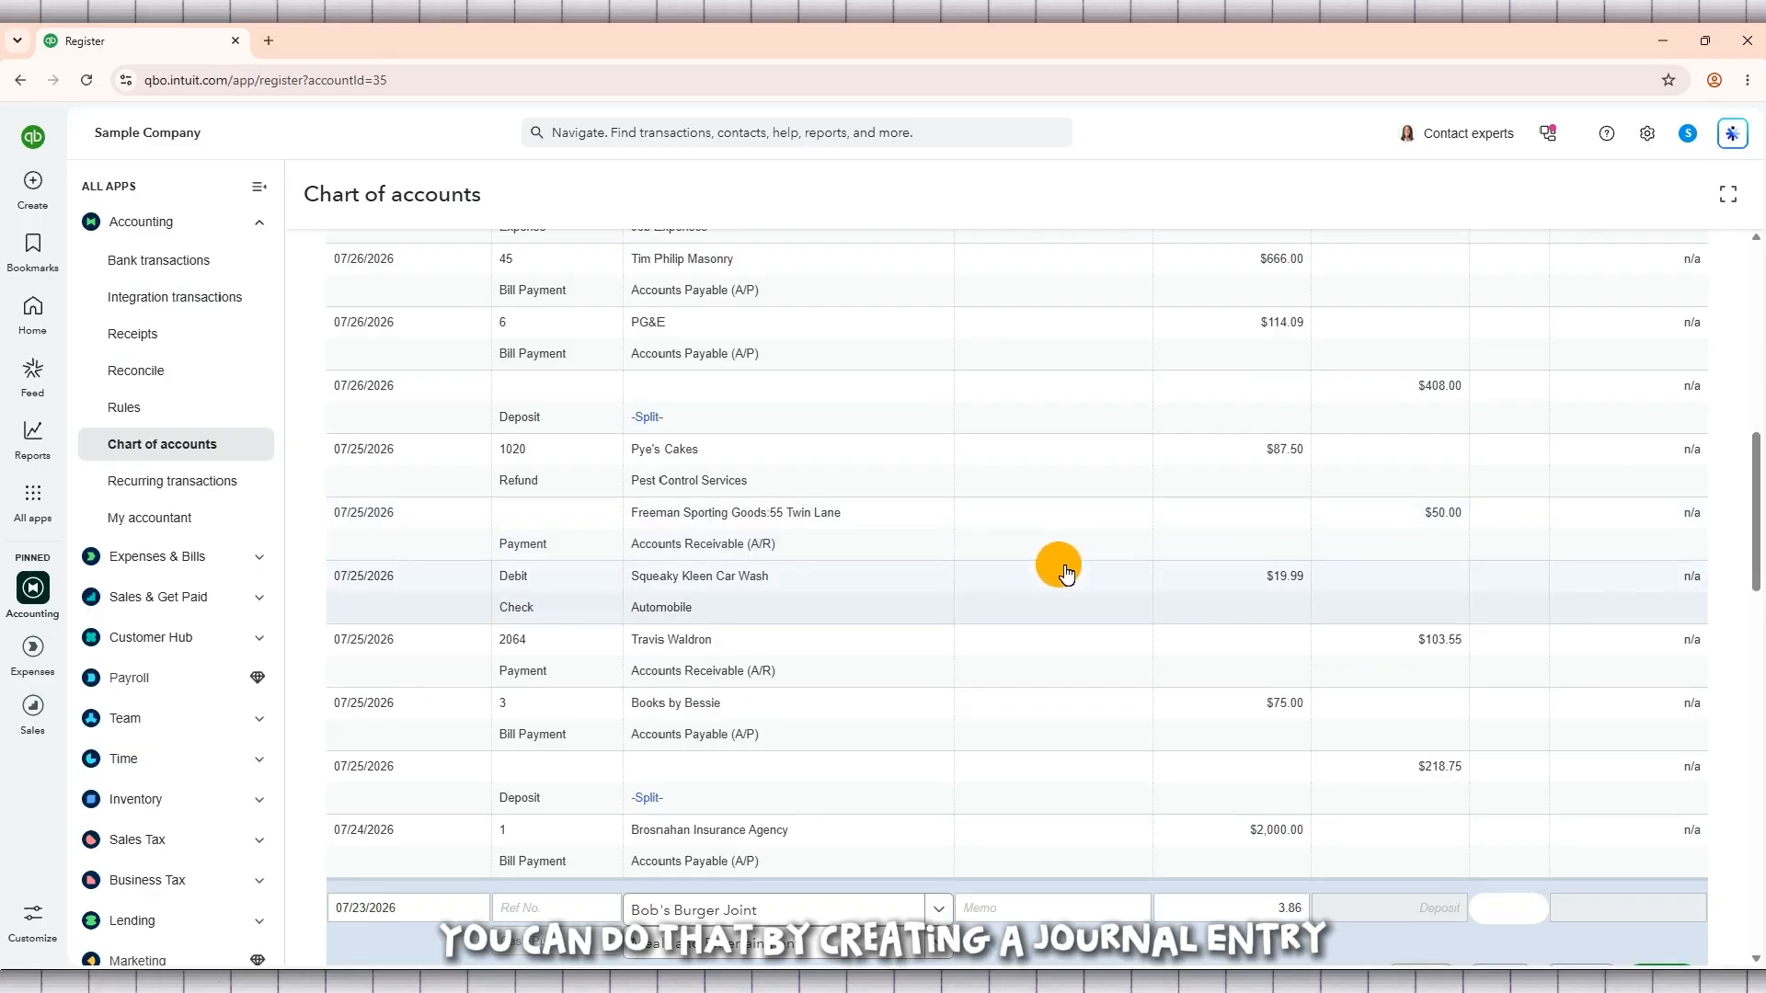
pyautogui.scroll(4, 950, 540)
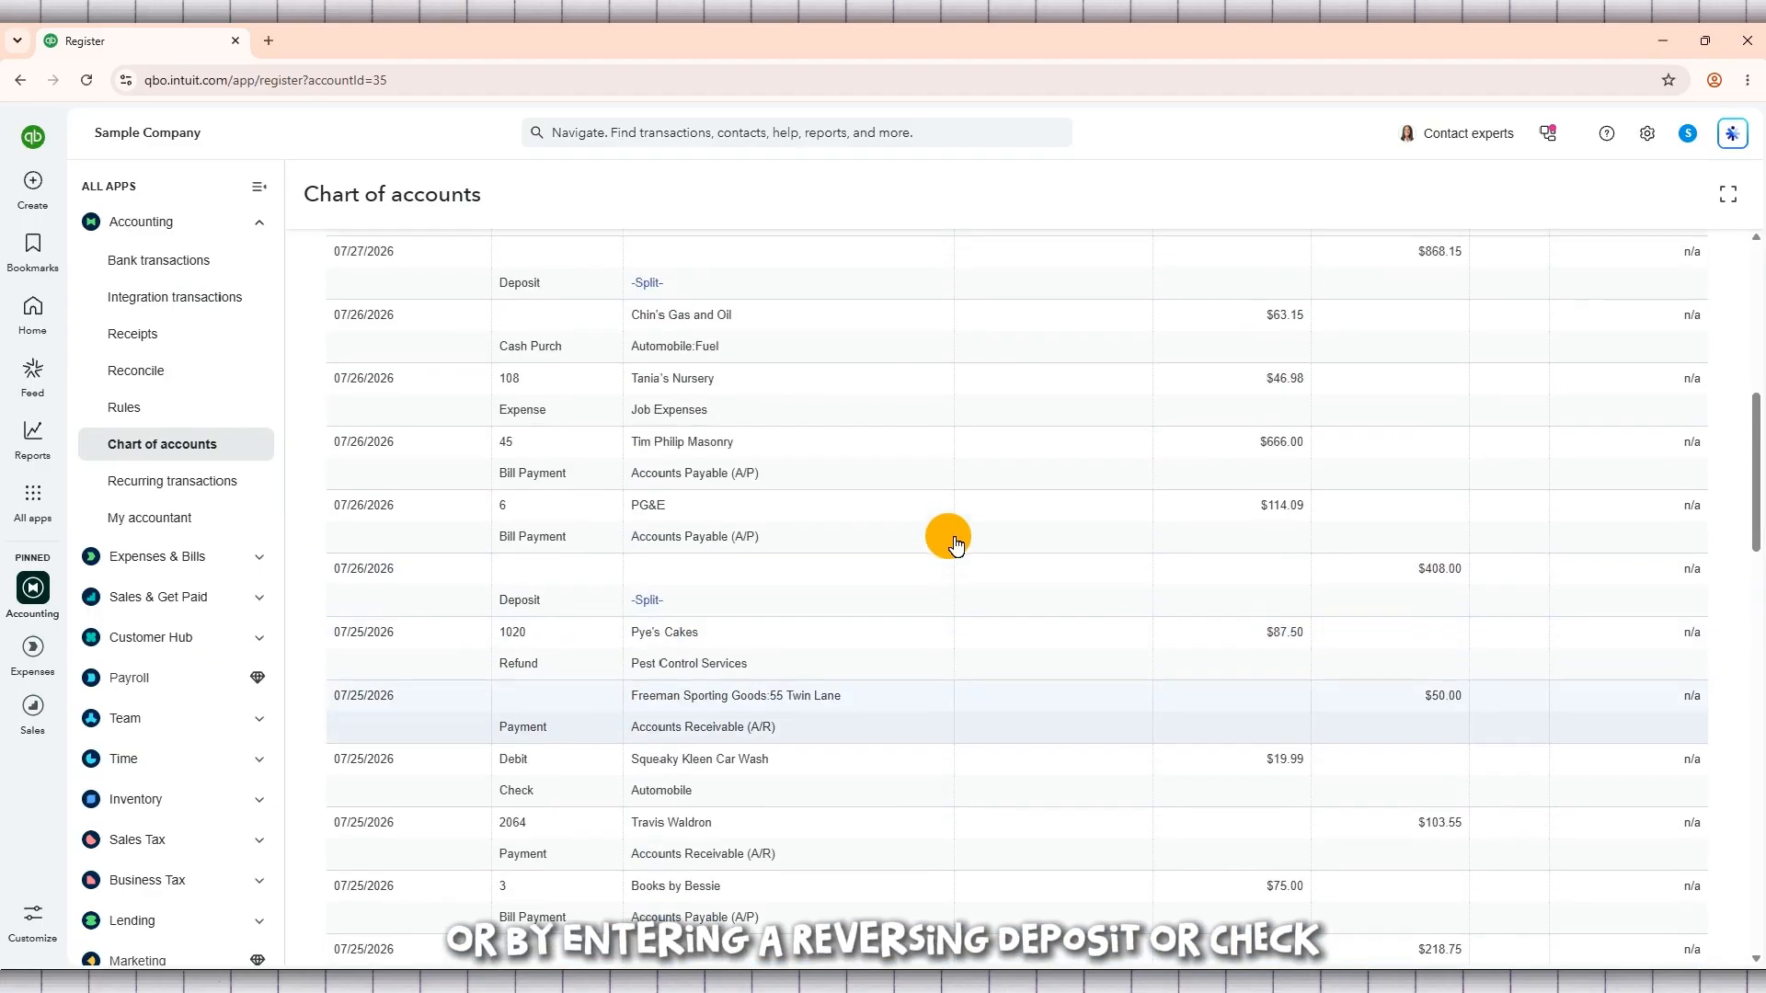
pyautogui.scroll(2, 955, 545)
pyautogui.scroll(3, 957, 543)
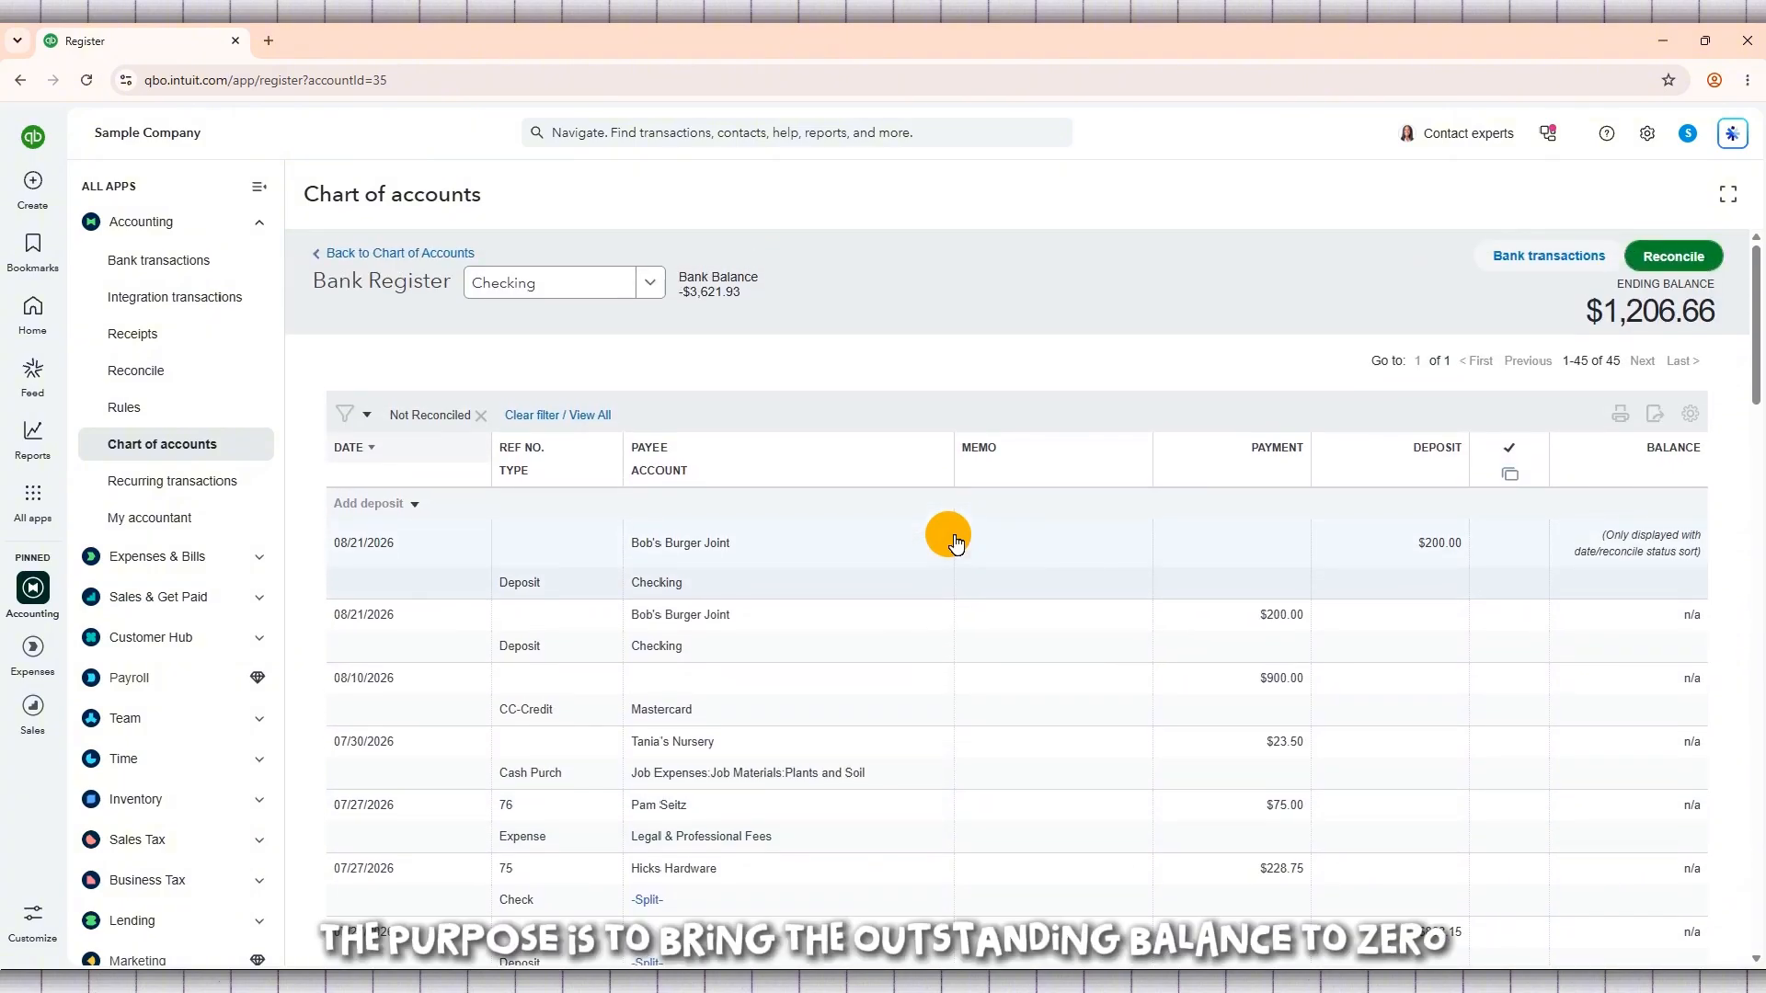
pyautogui.scroll(-2, 1083, 594)
pyautogui.scroll(-6, 1090, 596)
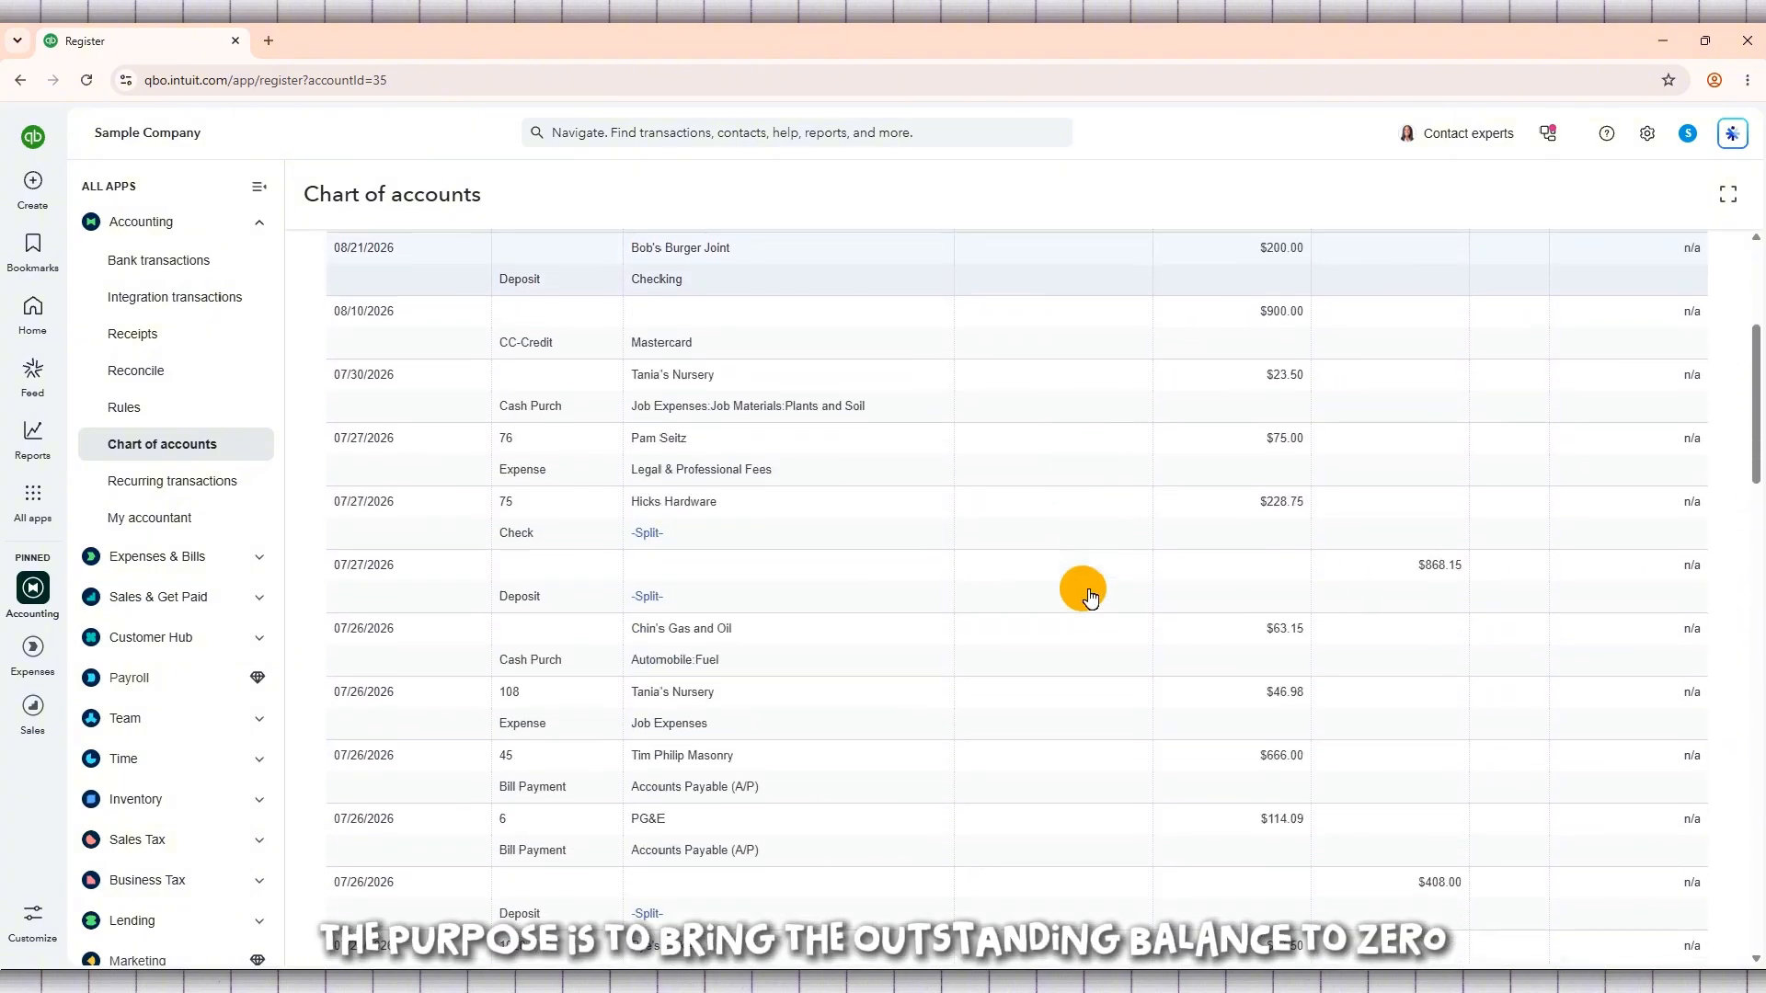
pyautogui.scroll(-6, 1090, 596)
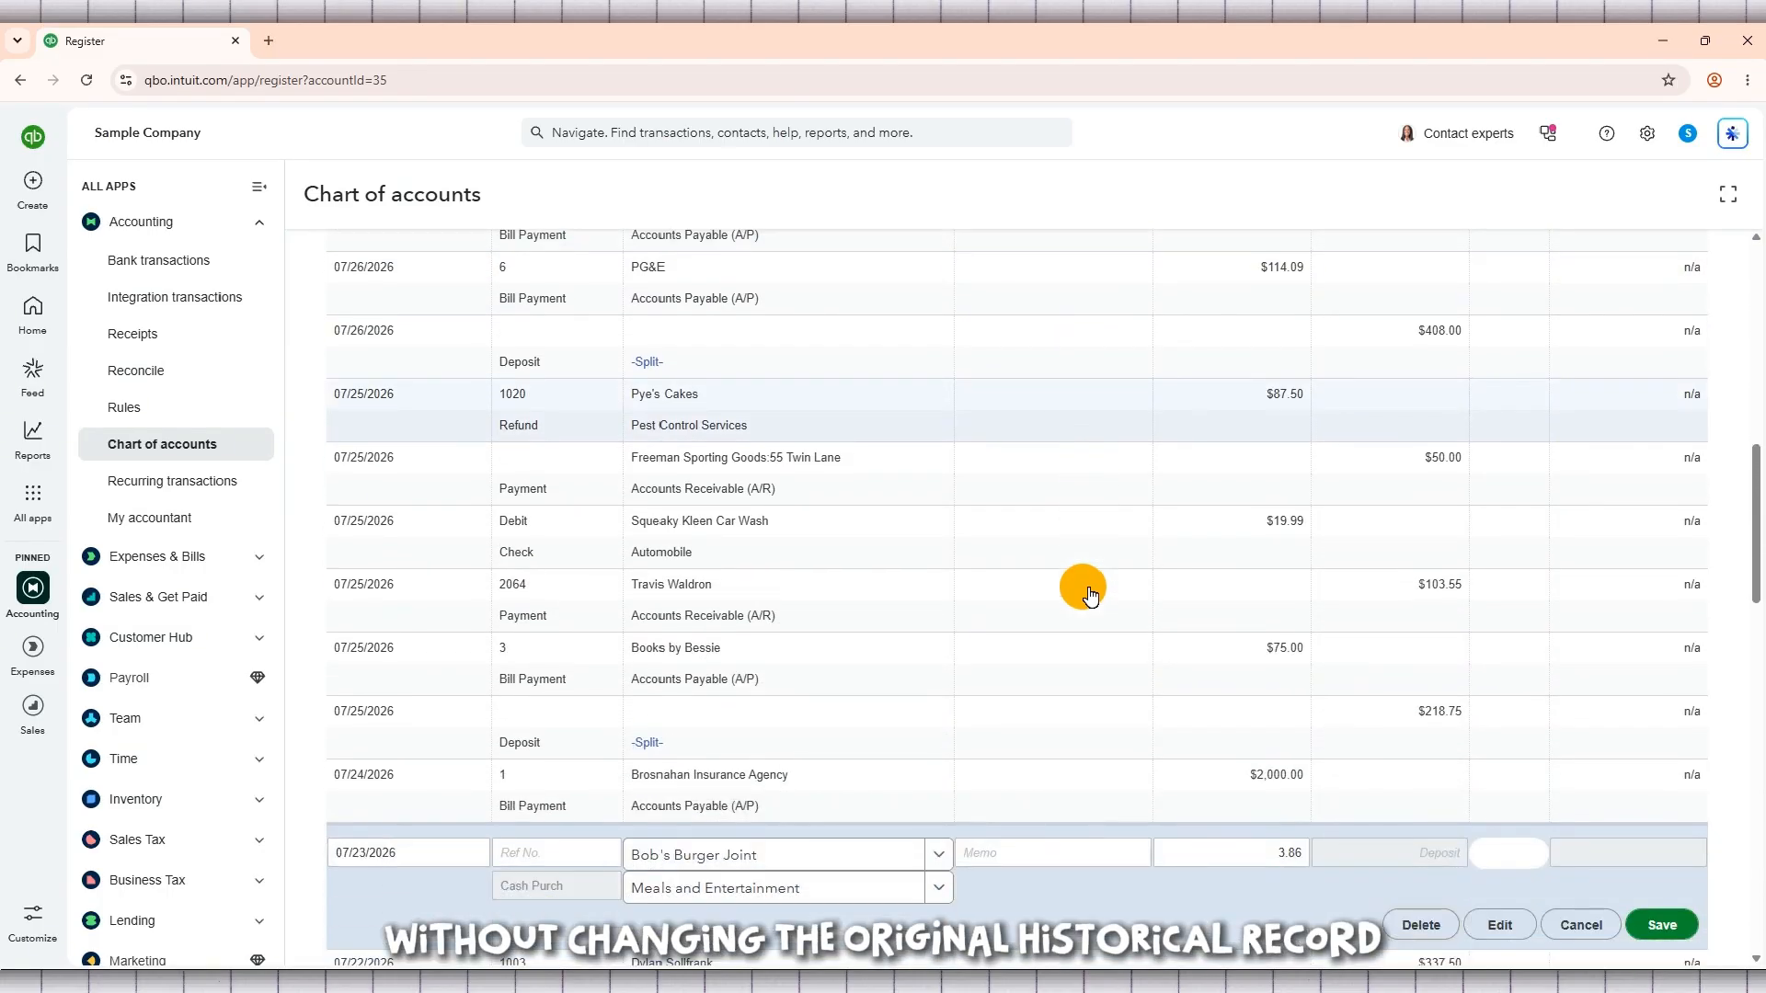
pyautogui.scroll(-7, 1090, 596)
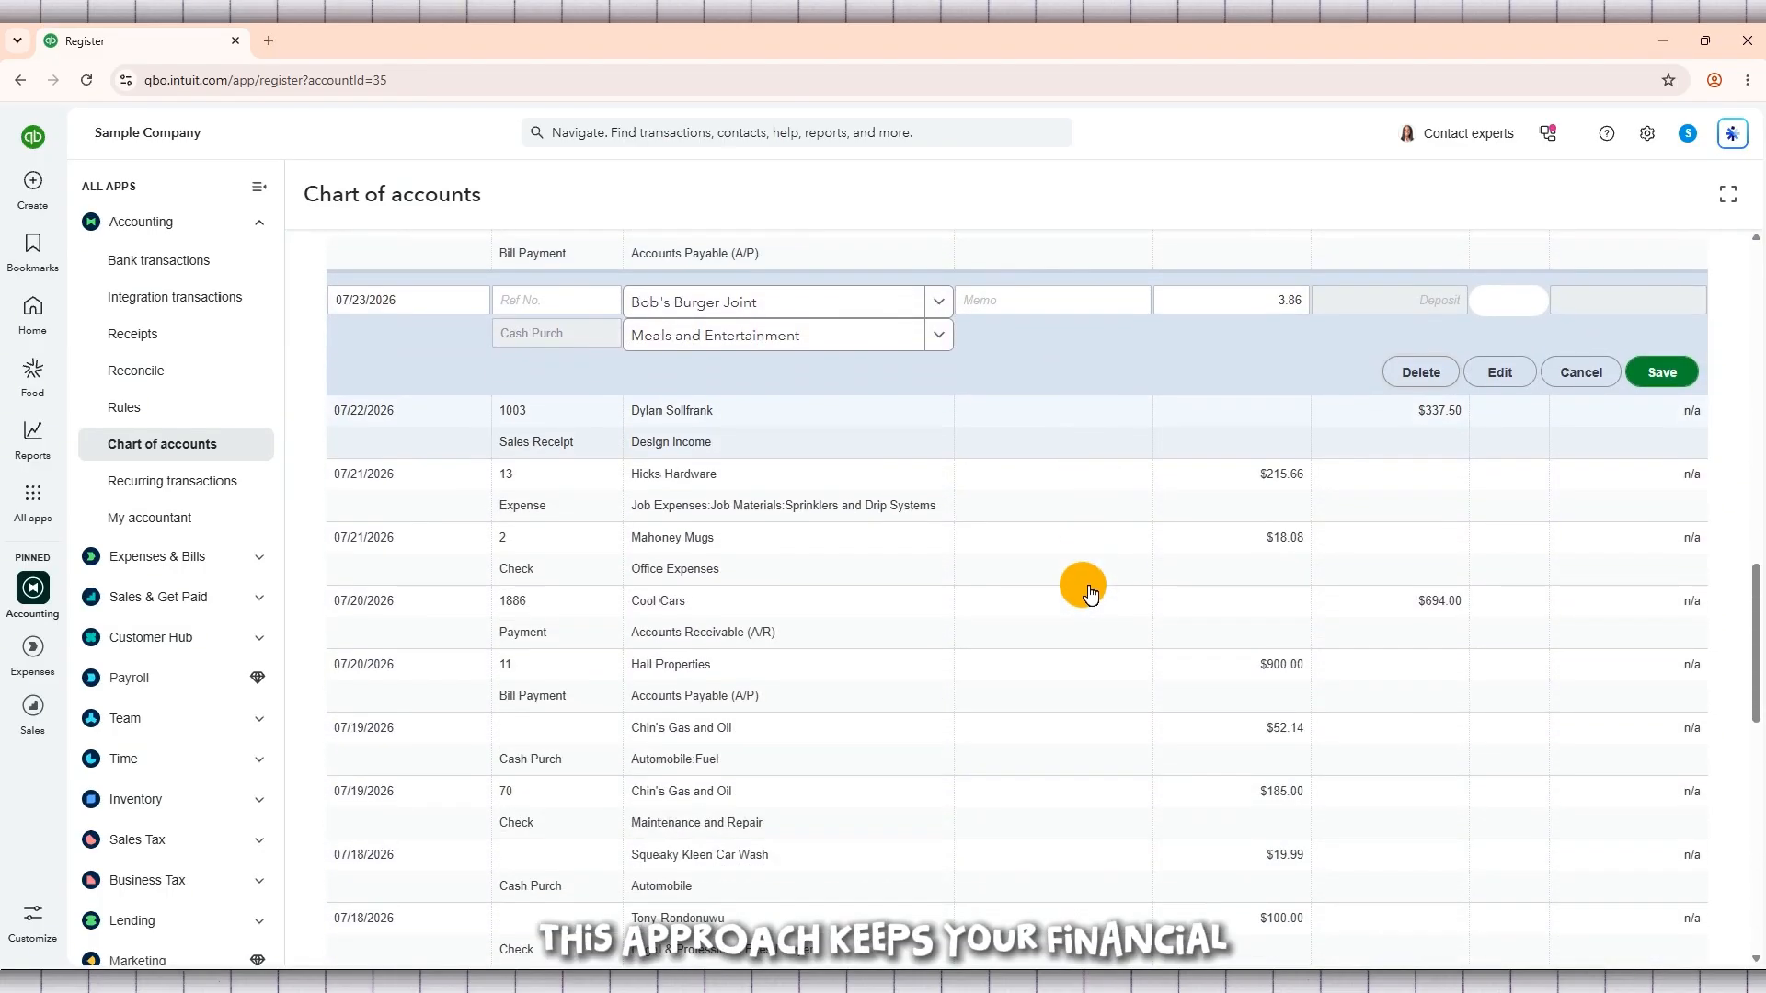
pyautogui.scroll(-3, 1090, 596)
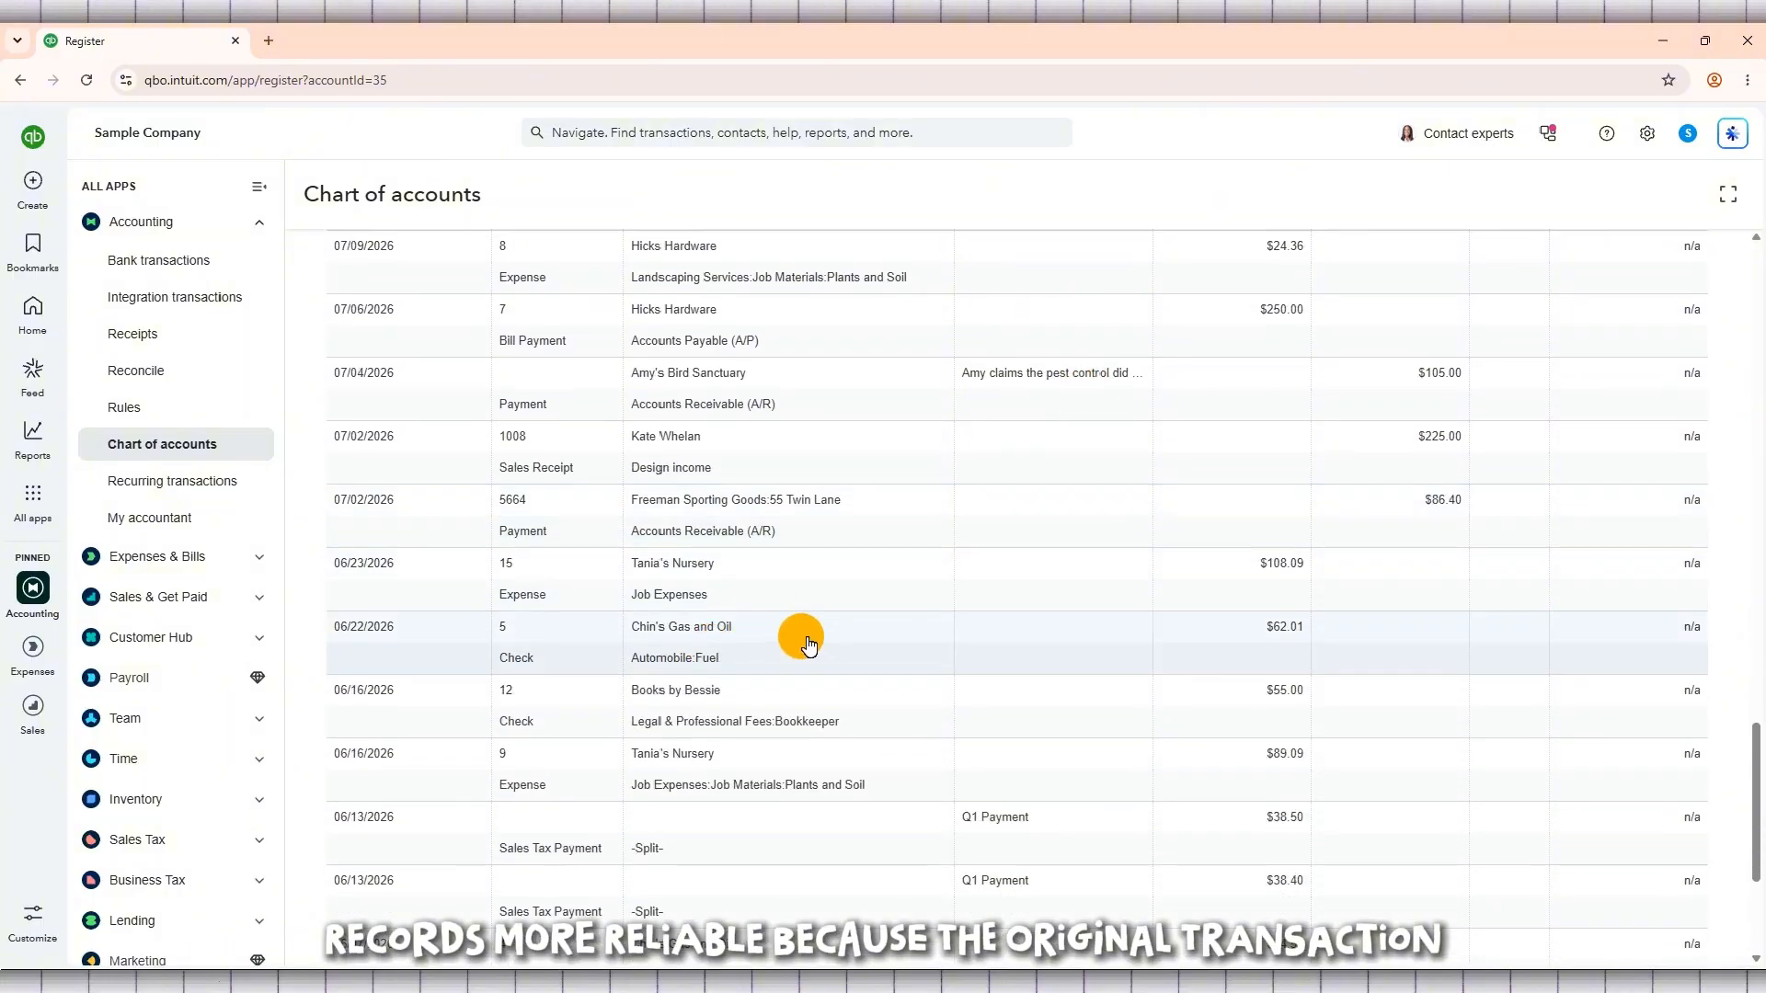
pyautogui.click(638, 641)
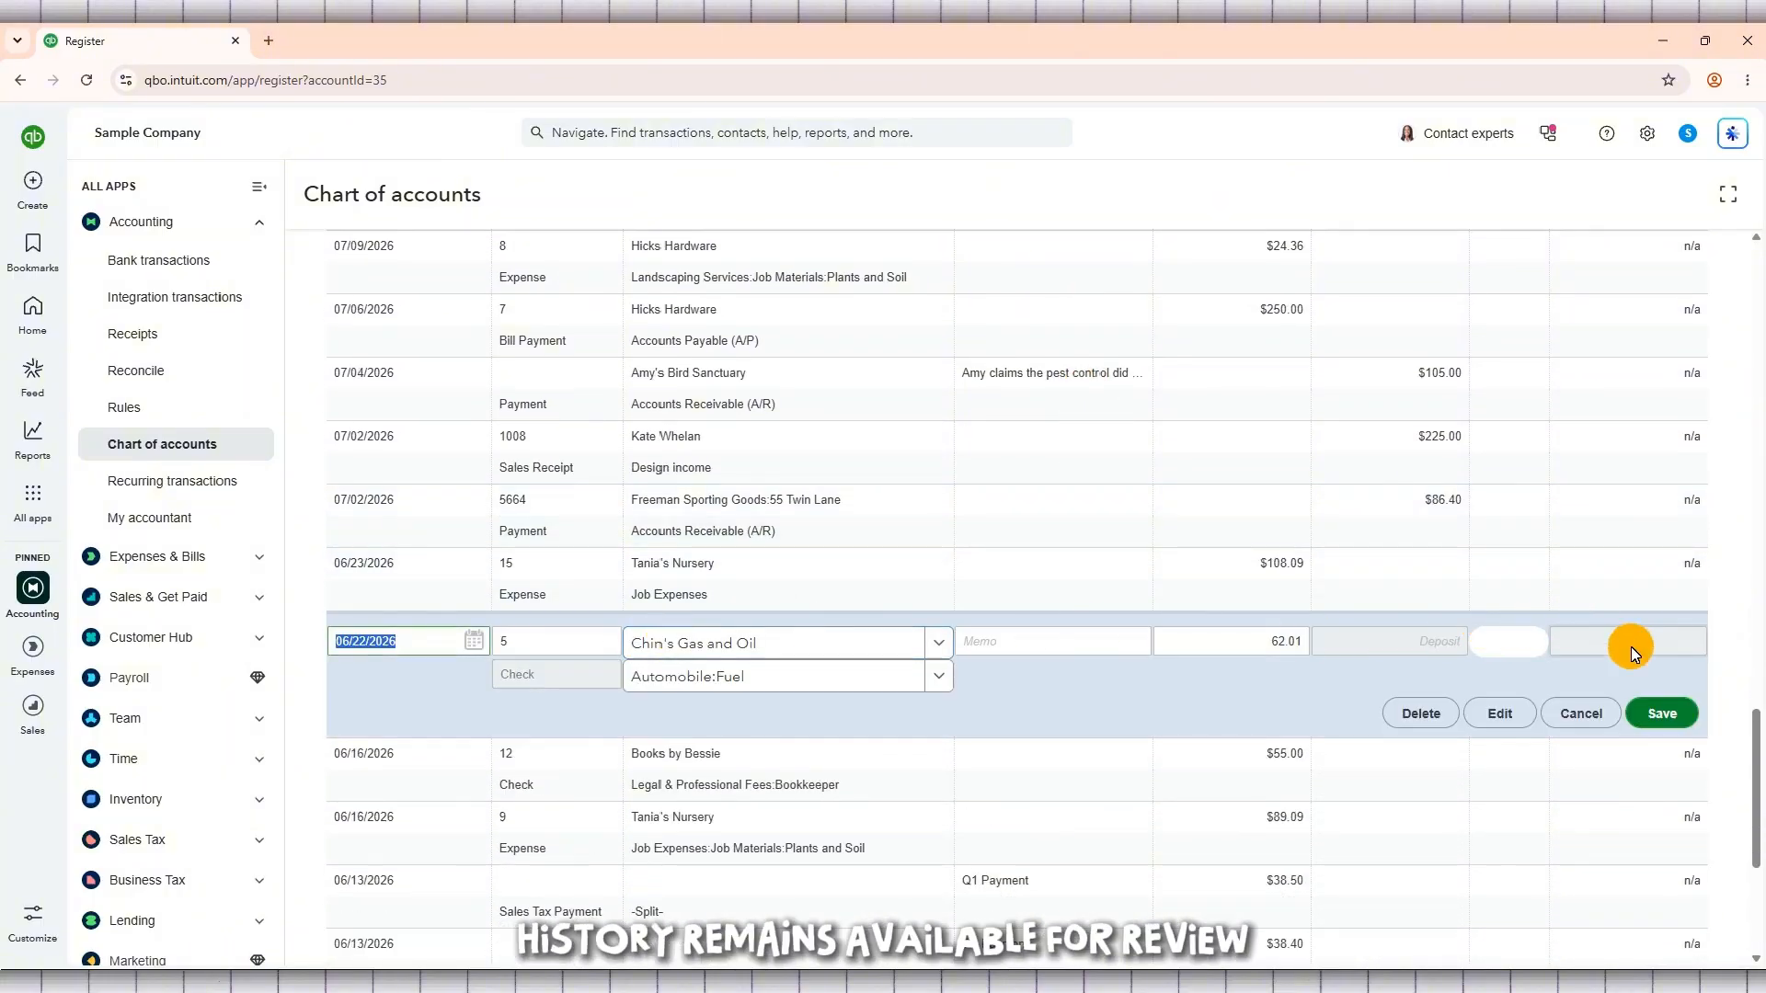
pyautogui.click(1417, 712)
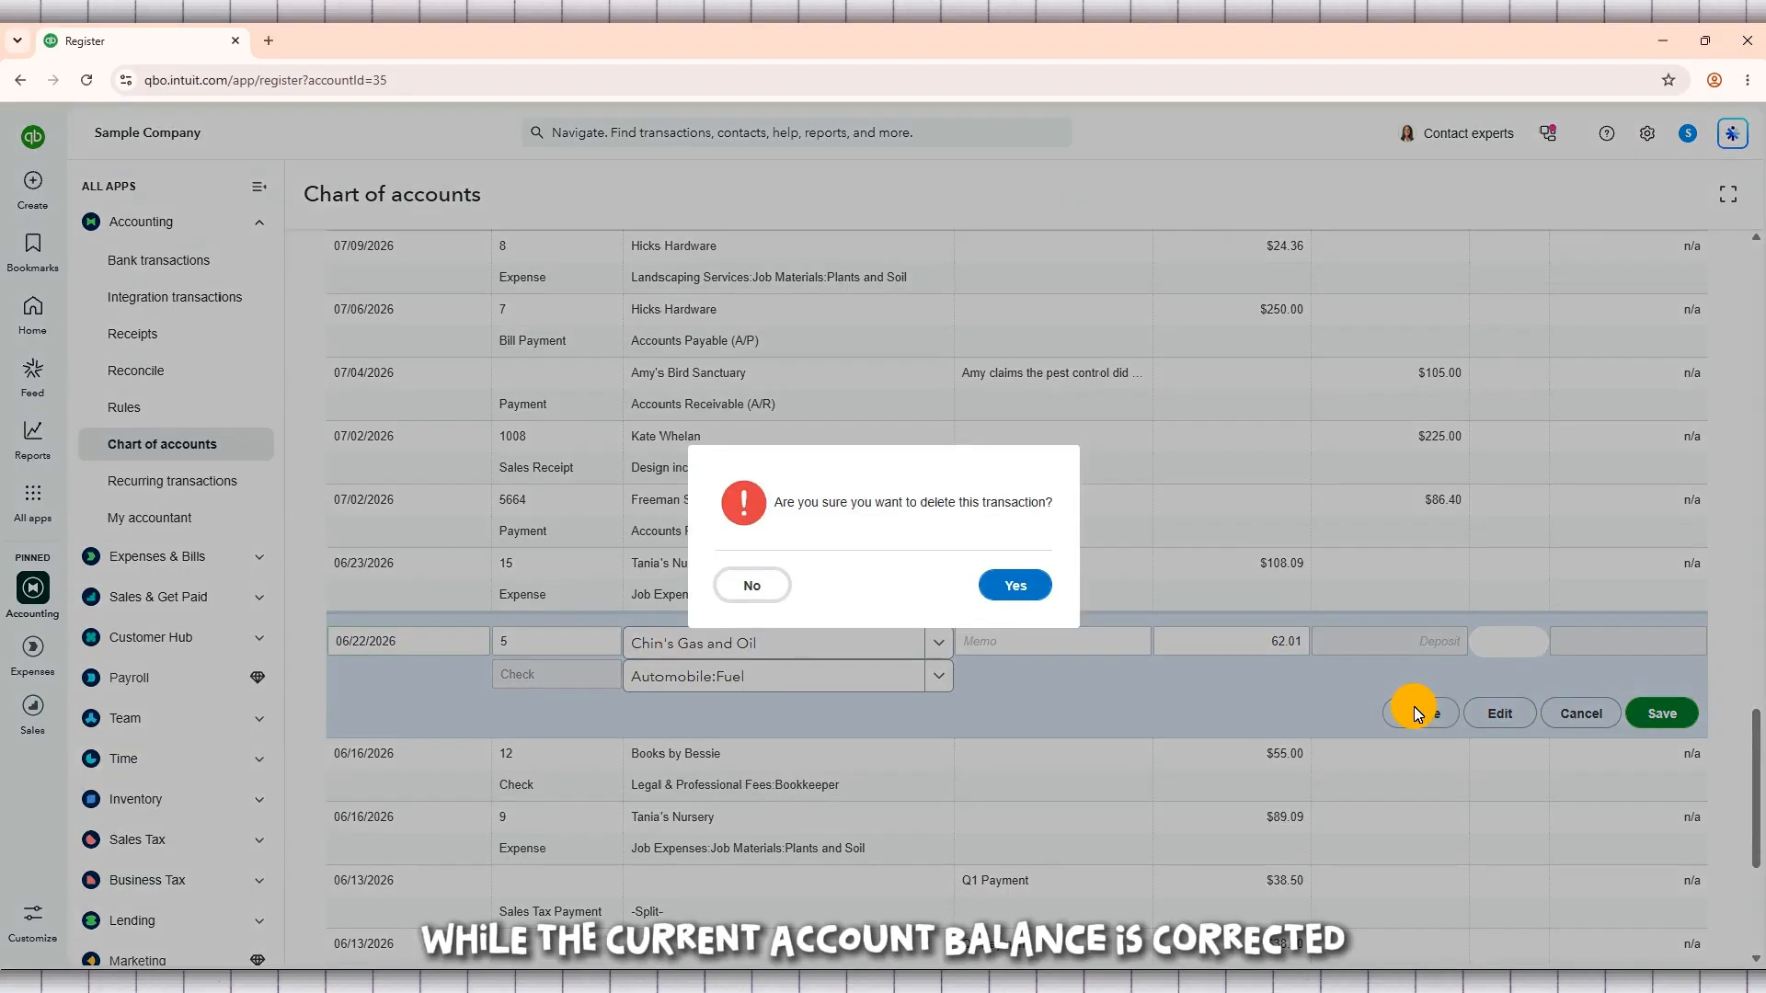
pyautogui.click(749, 596)
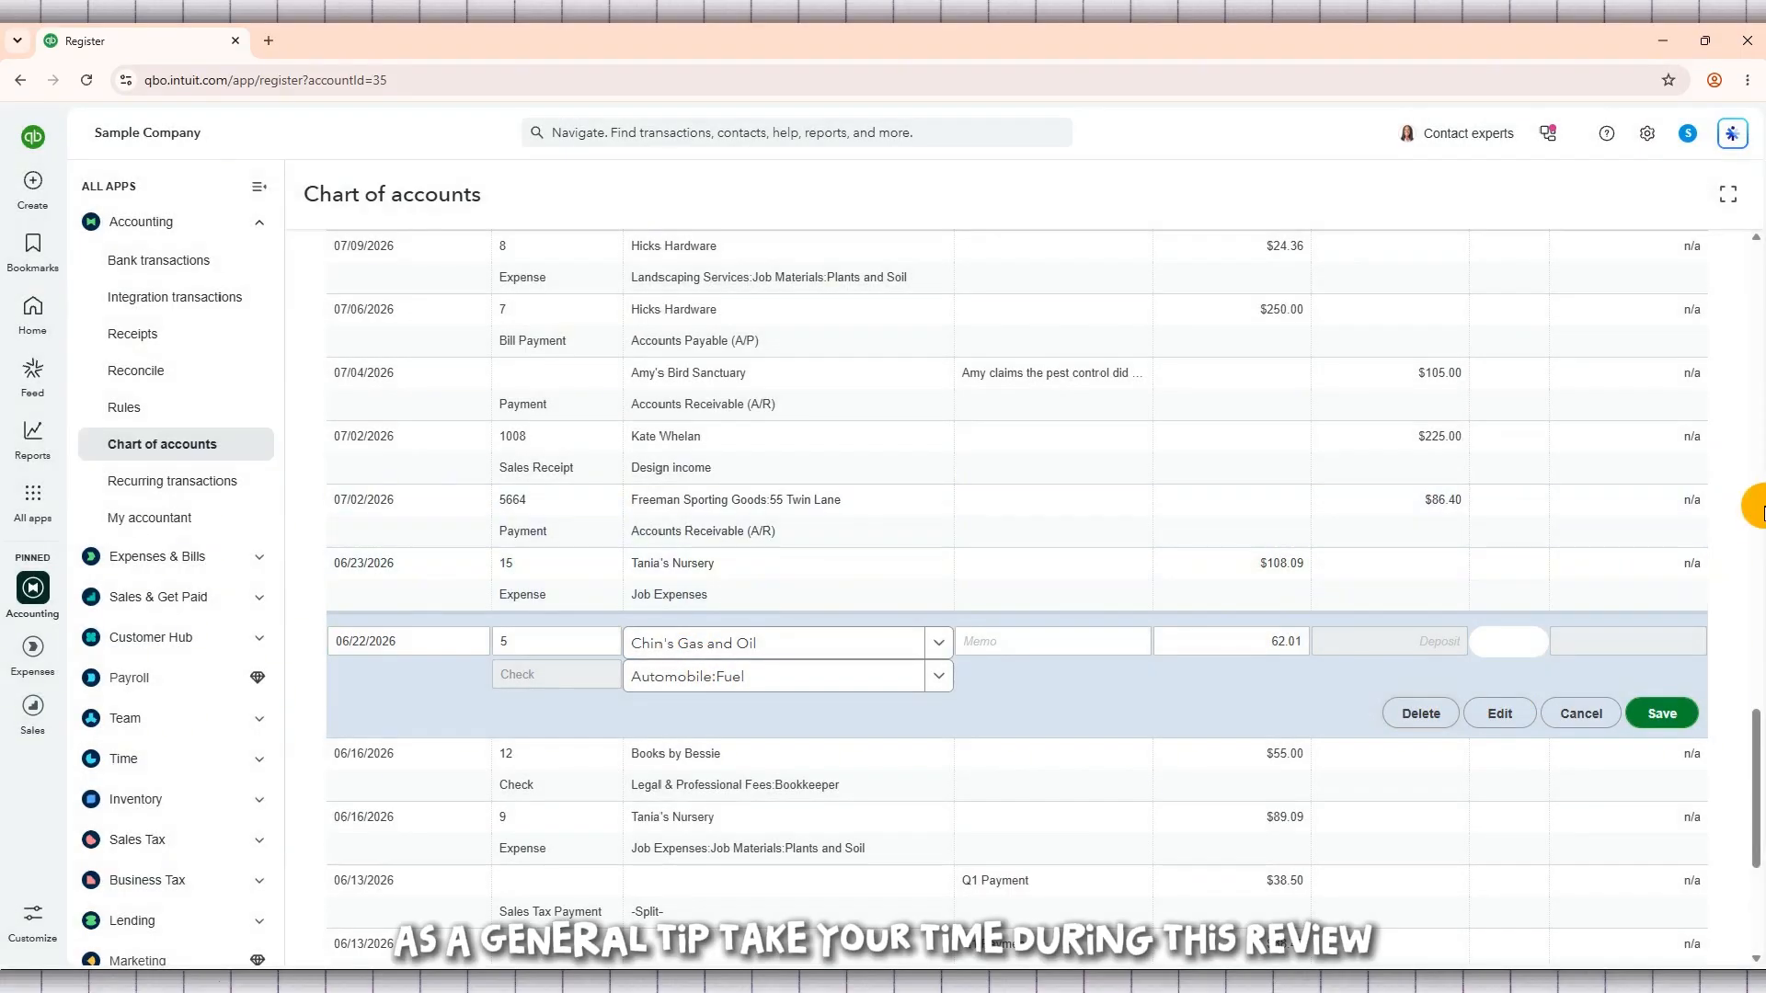
# Step: Remove the Not Reconciled filter from the Checking register and look through the full list of transactions
pyautogui.moveTo(1763, 725); pyautogui.dragTo(1762, 266)
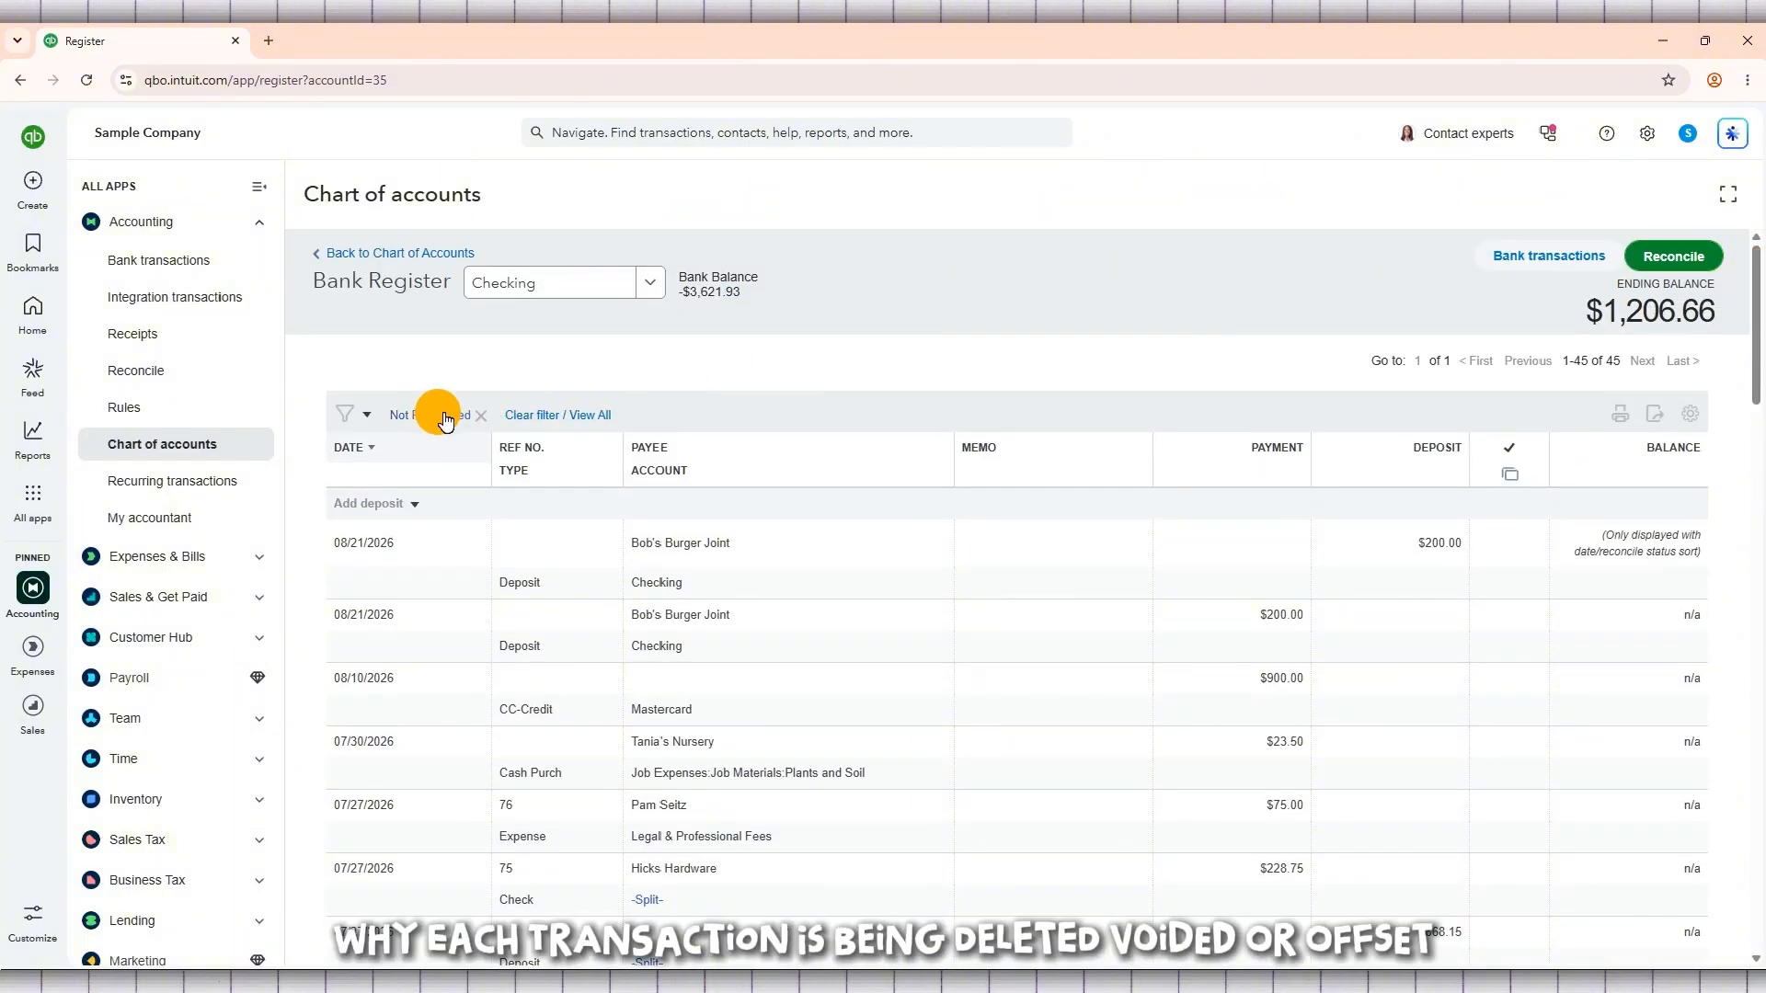
pyautogui.click(372, 425)
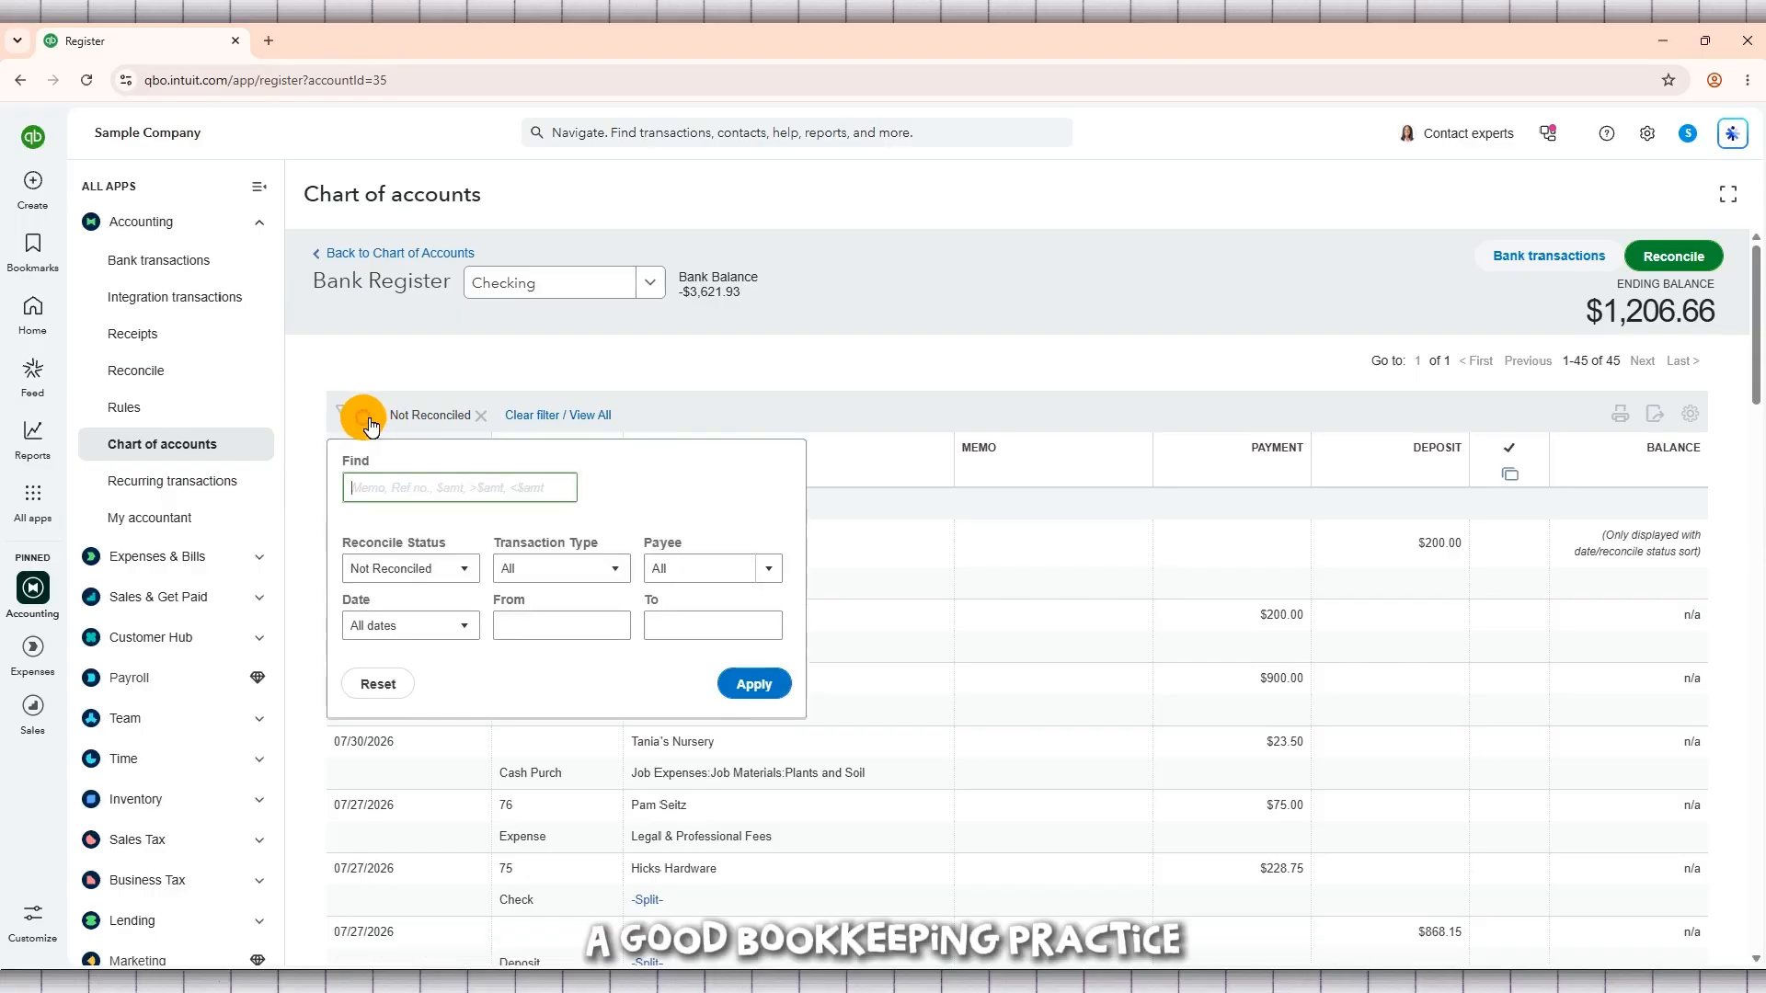
pyautogui.click(475, 425)
pyautogui.click(485, 418)
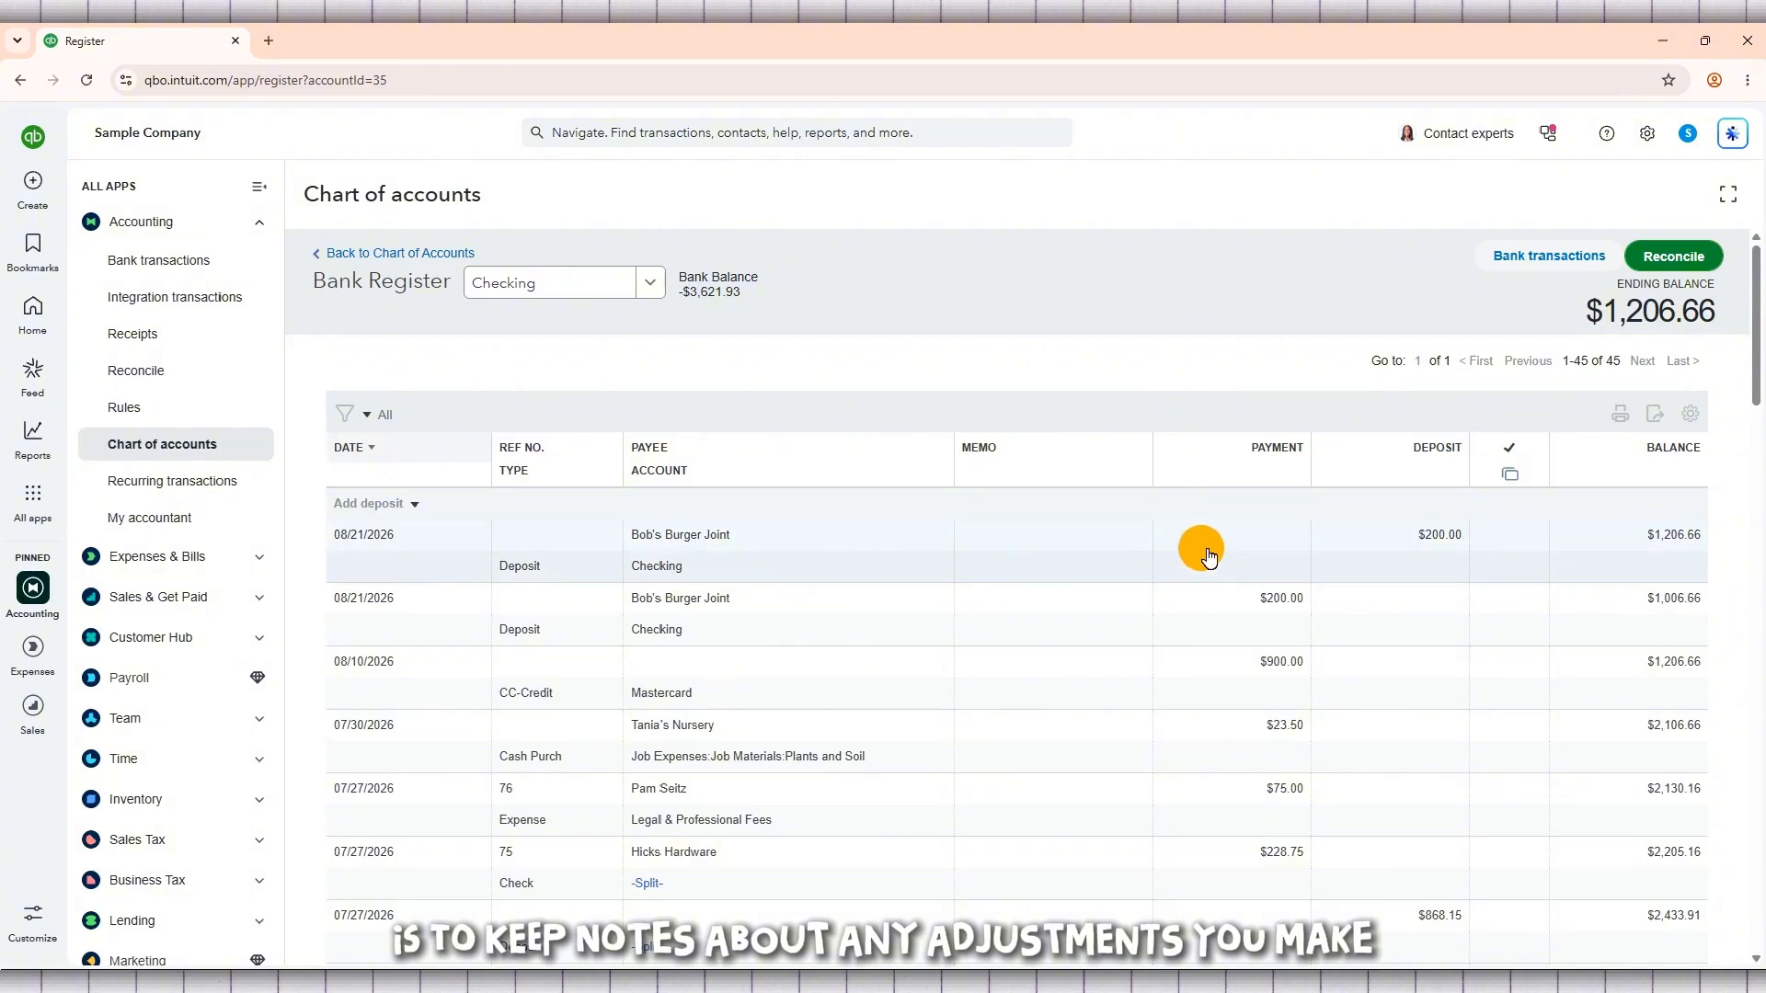
pyautogui.scroll(-2, 1208, 557)
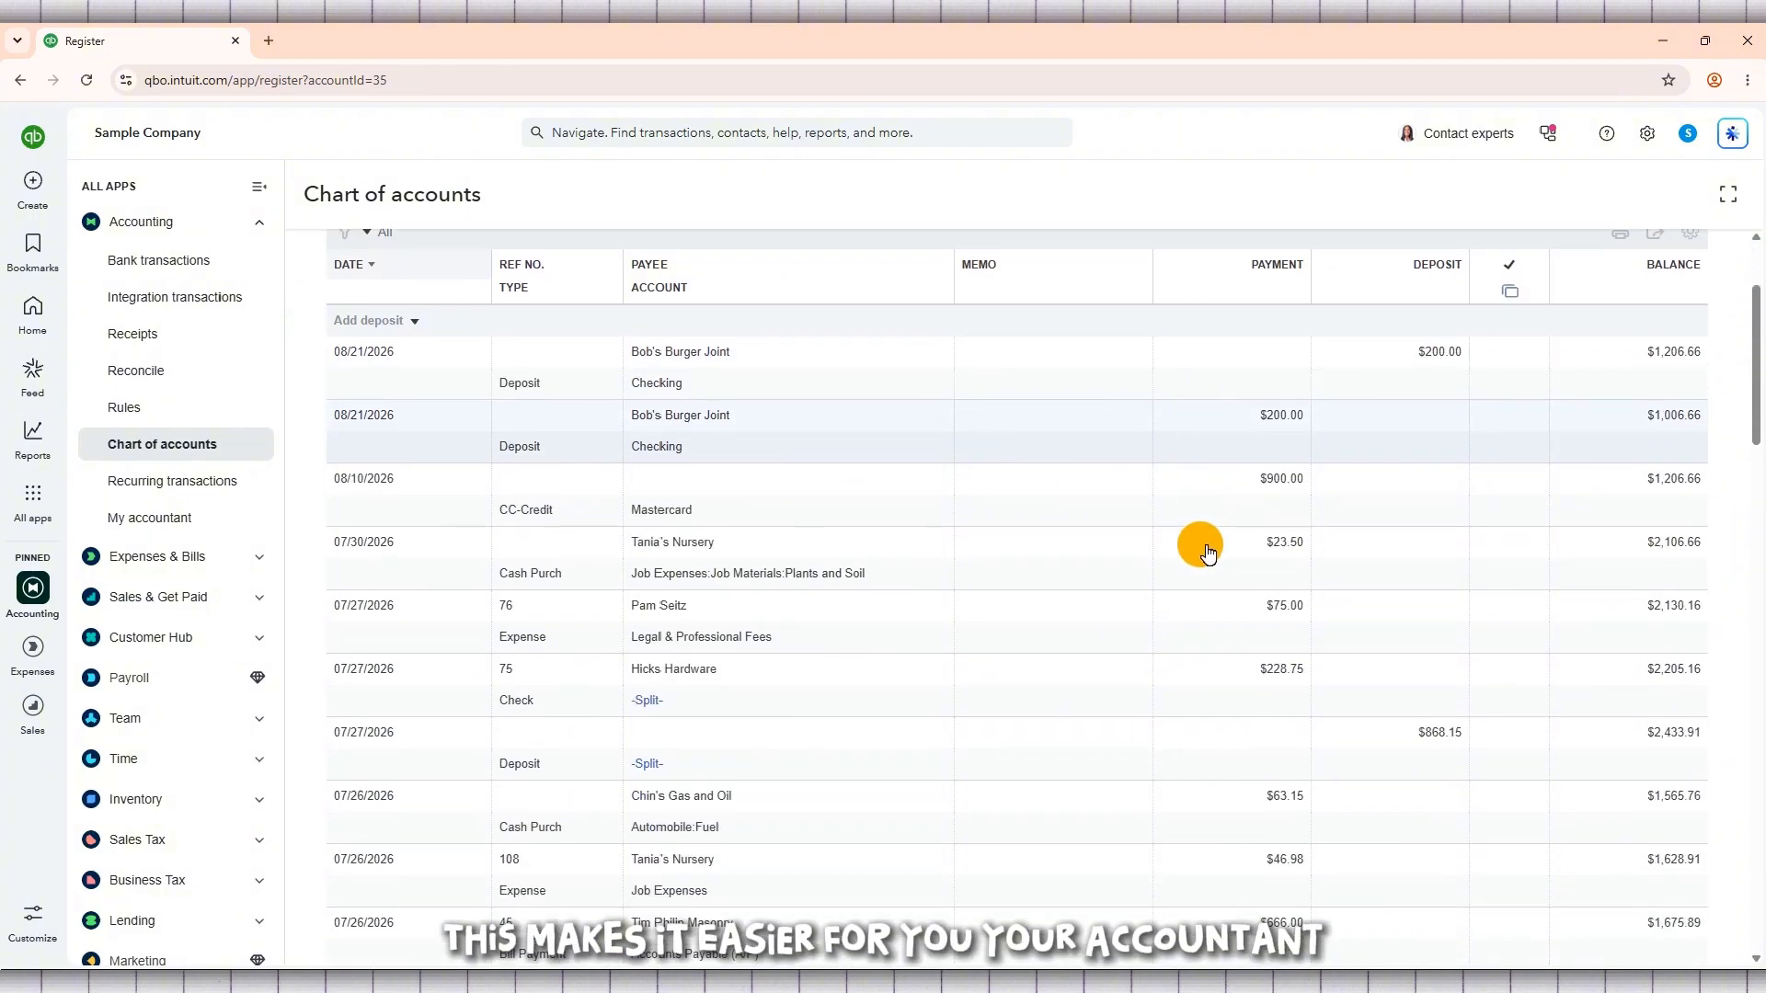
pyautogui.scroll(-2, 1208, 552)
pyautogui.scroll(3, 1208, 550)
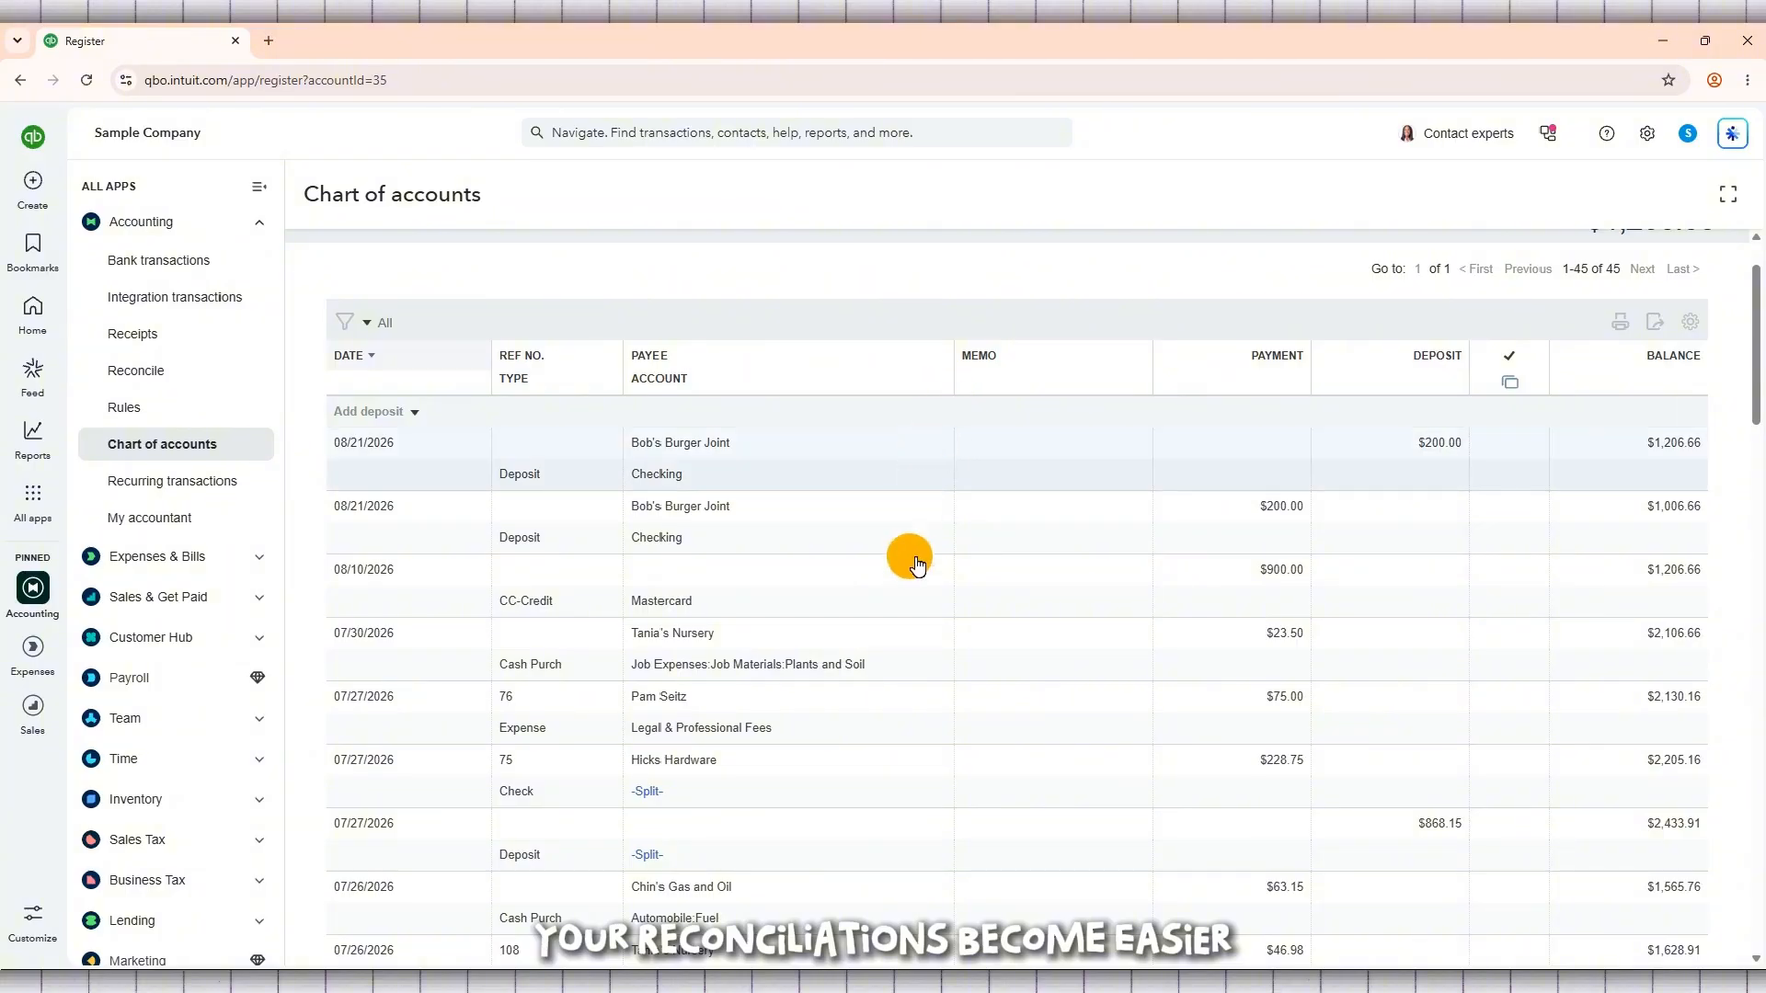
pyautogui.scroll(1, 890, 719)
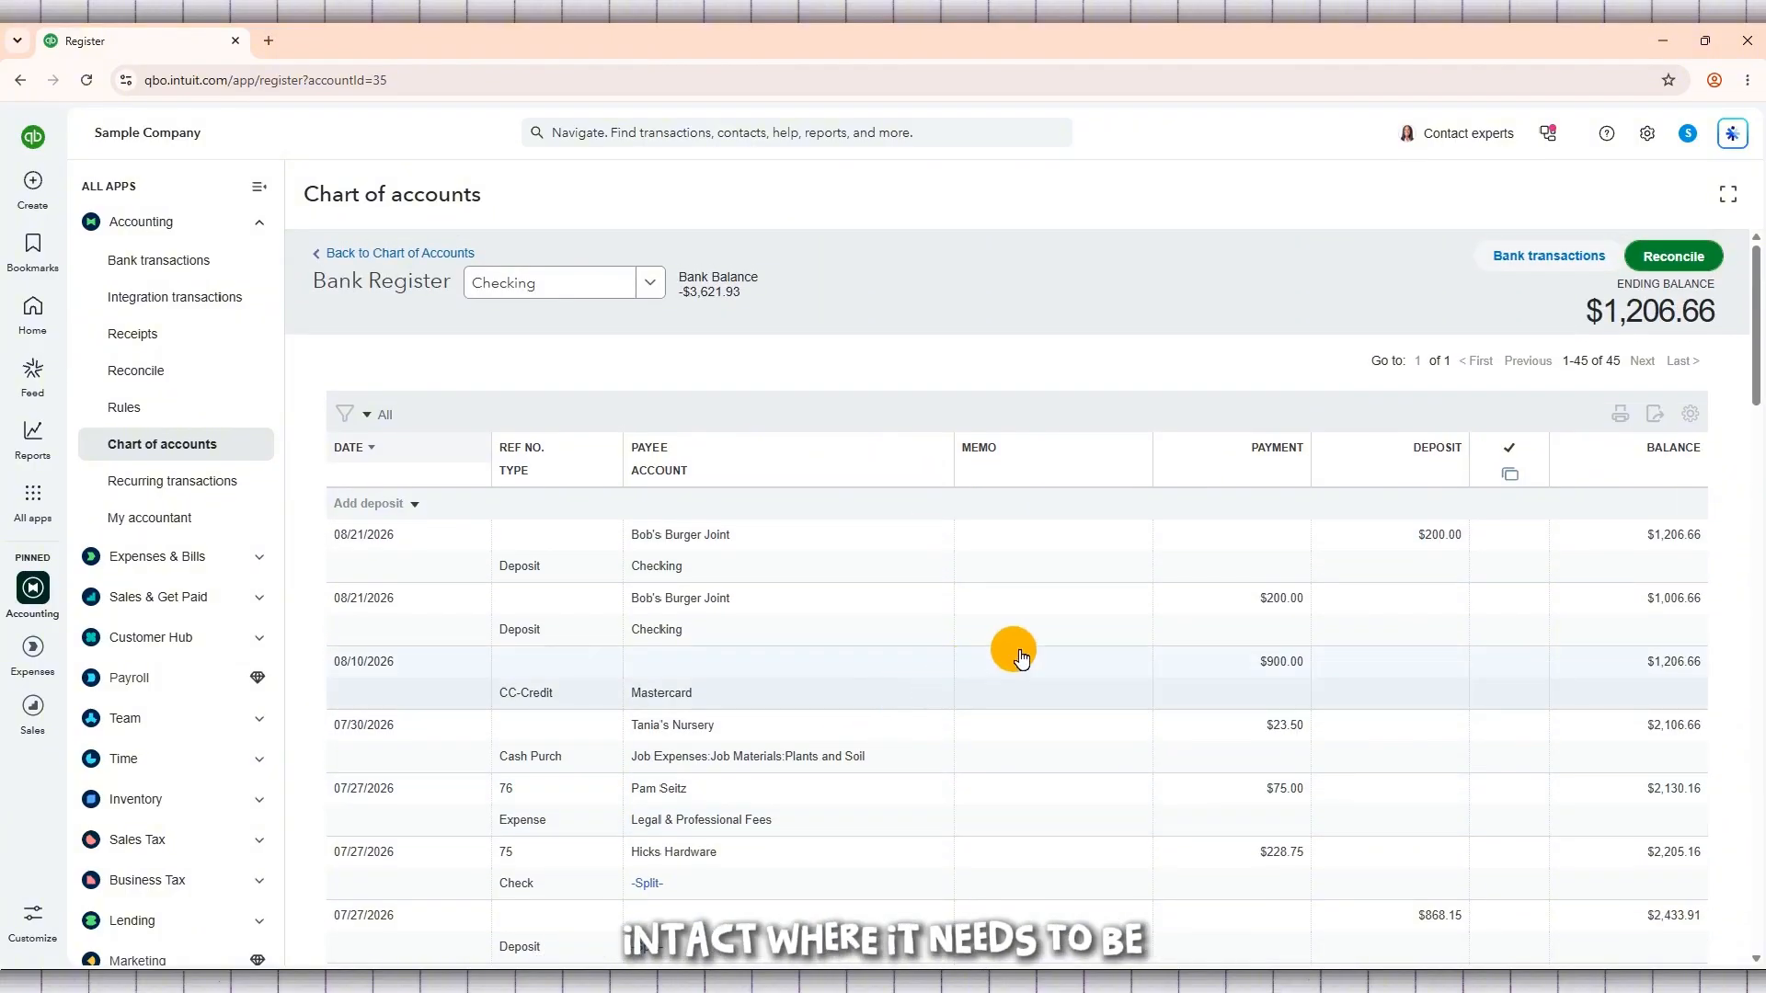
# Step: Return to the company's home page and open the settings
pyautogui.click(32, 329)
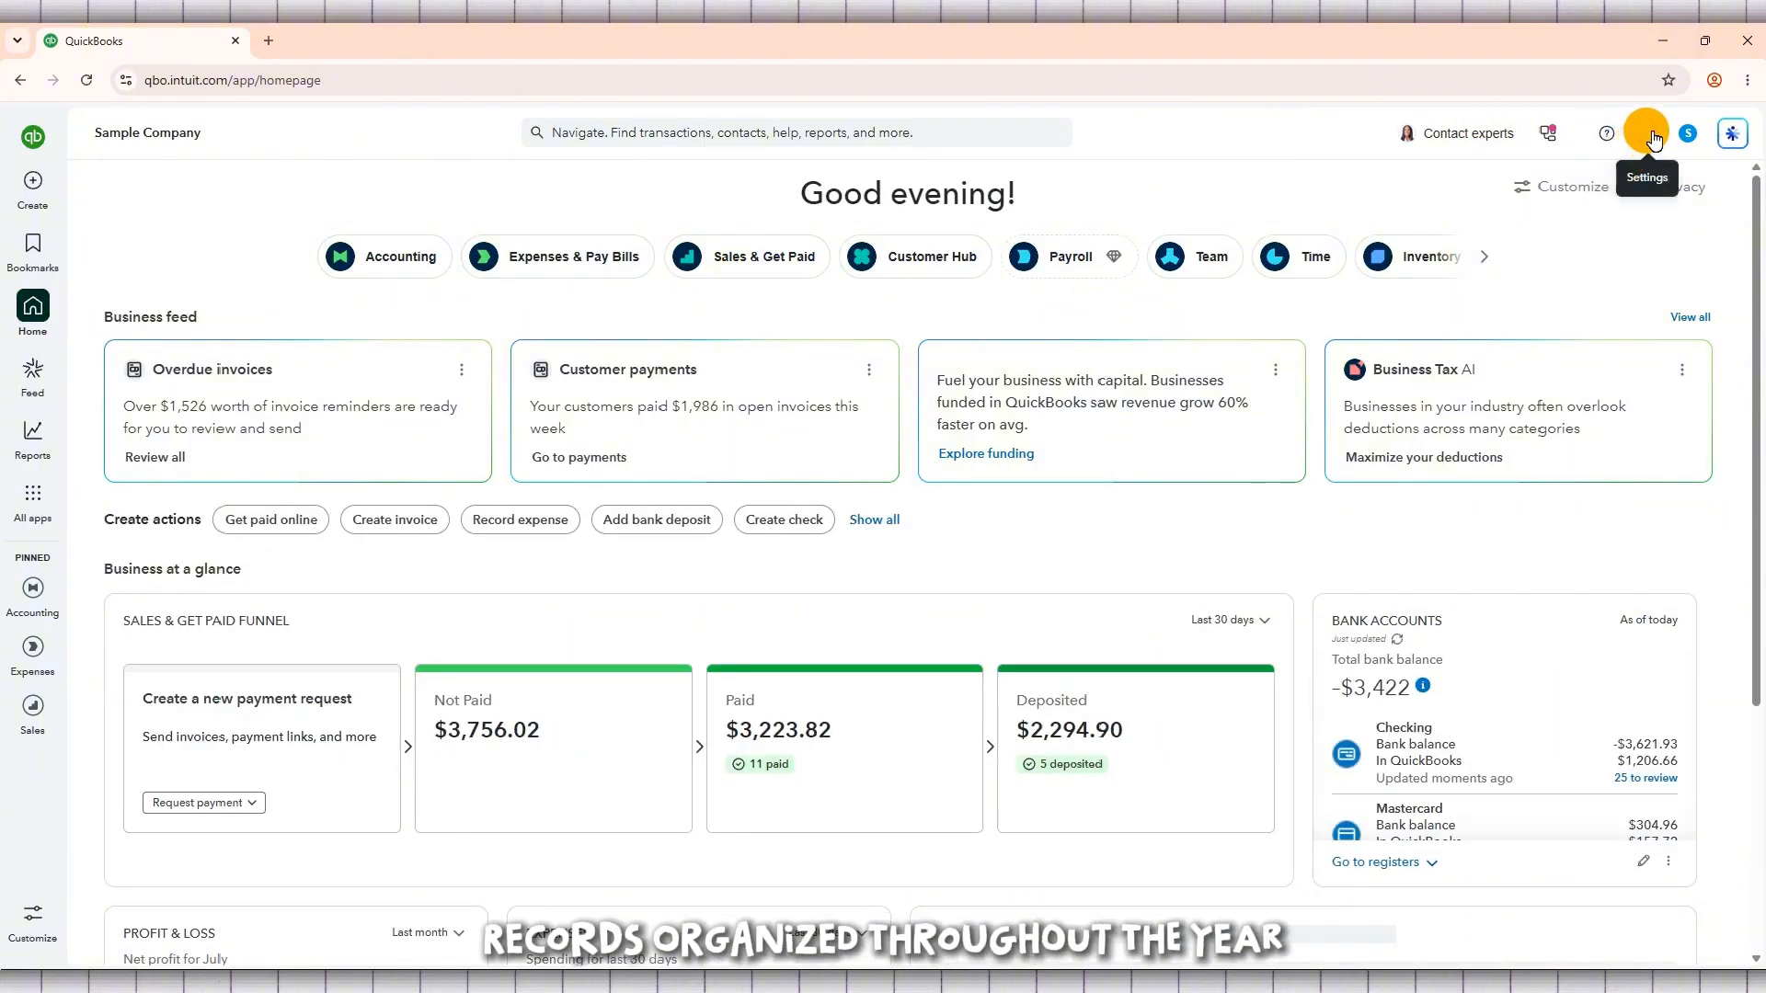
pyautogui.click(1647, 143)
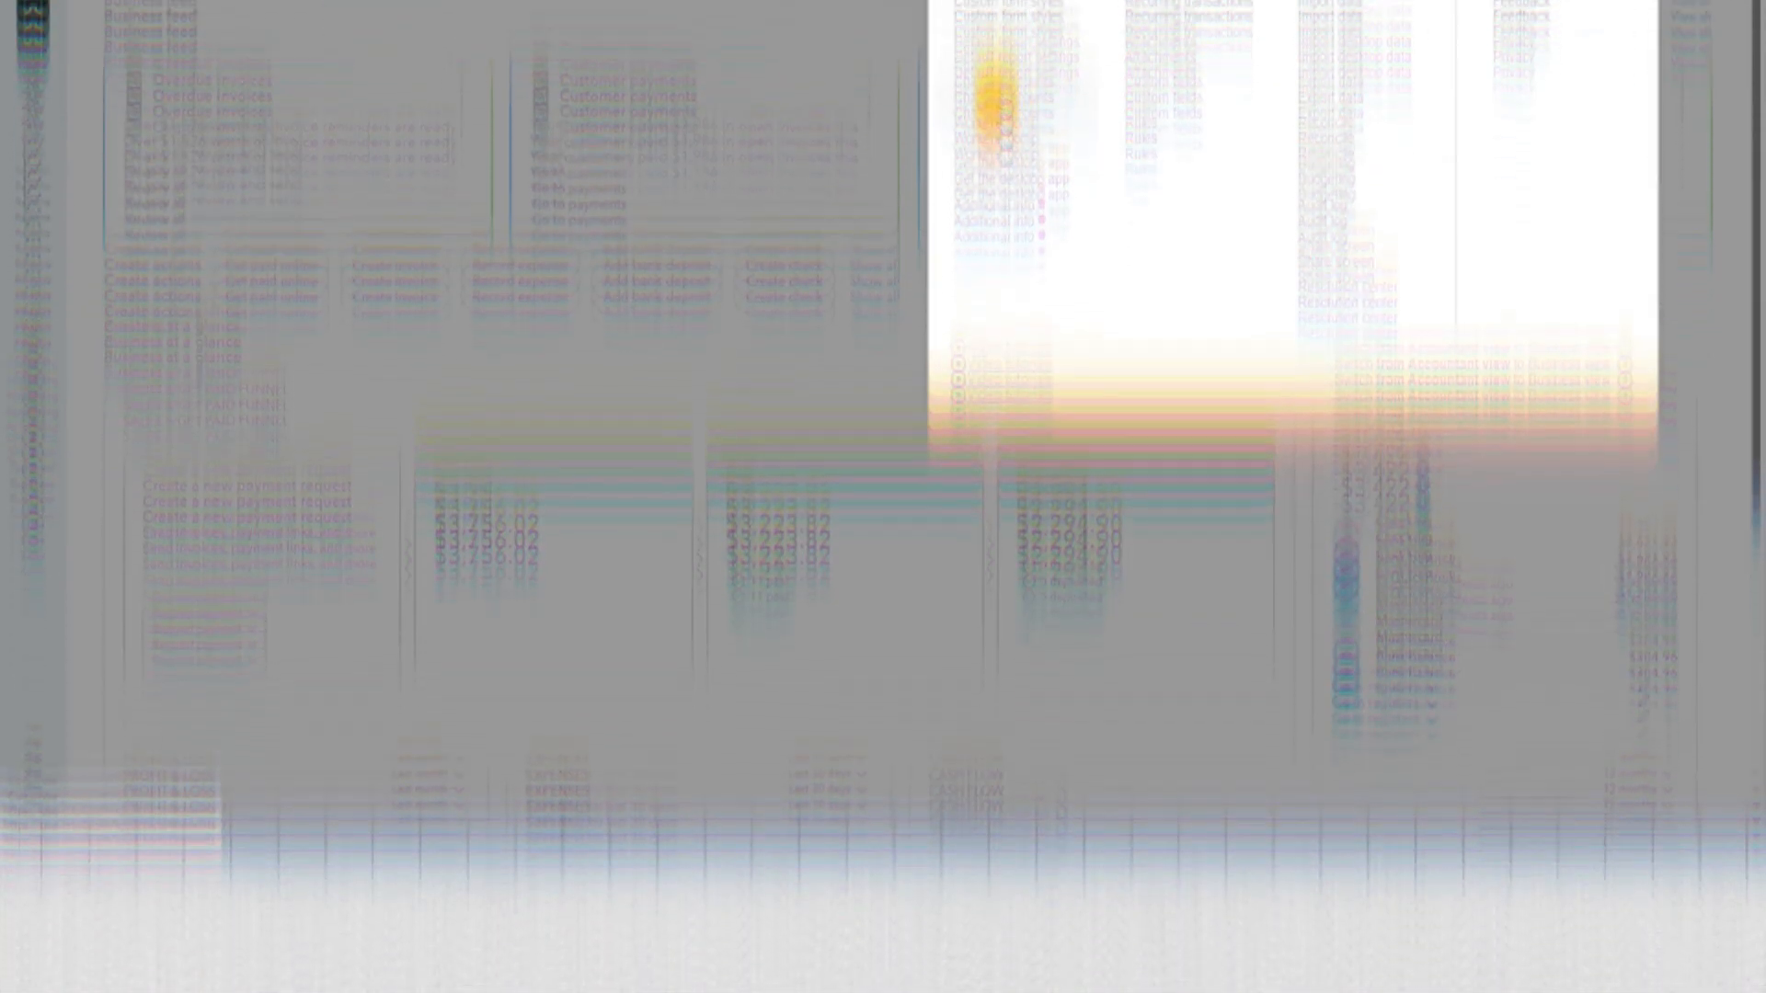